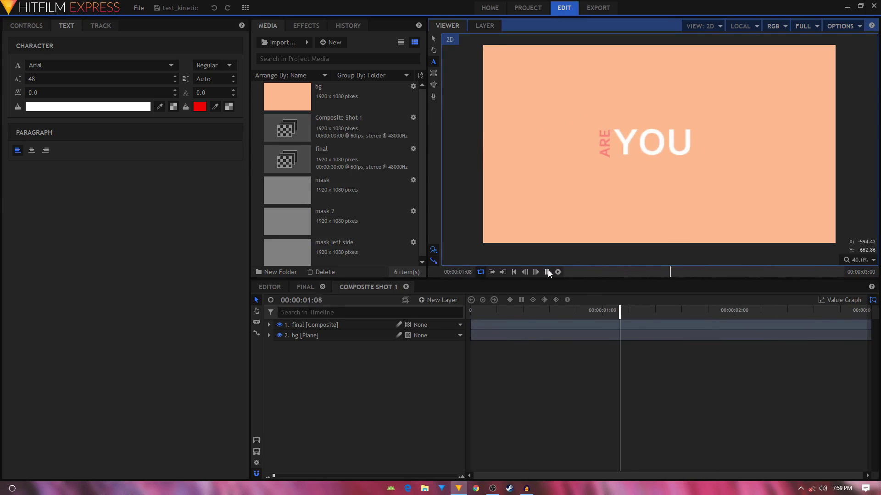
# Stop the preview and start a new compositing project using the 1080p Full HD @ 60 fps template
pyautogui.click(546, 273)
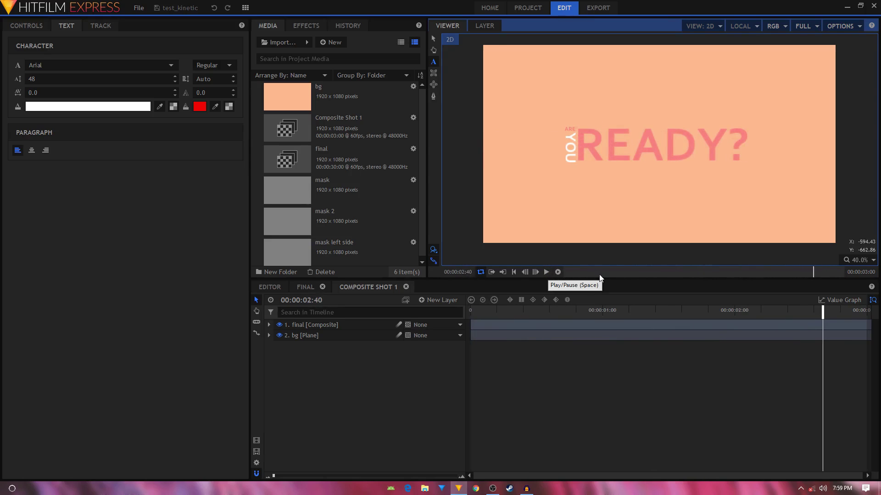
pyautogui.click(139, 8)
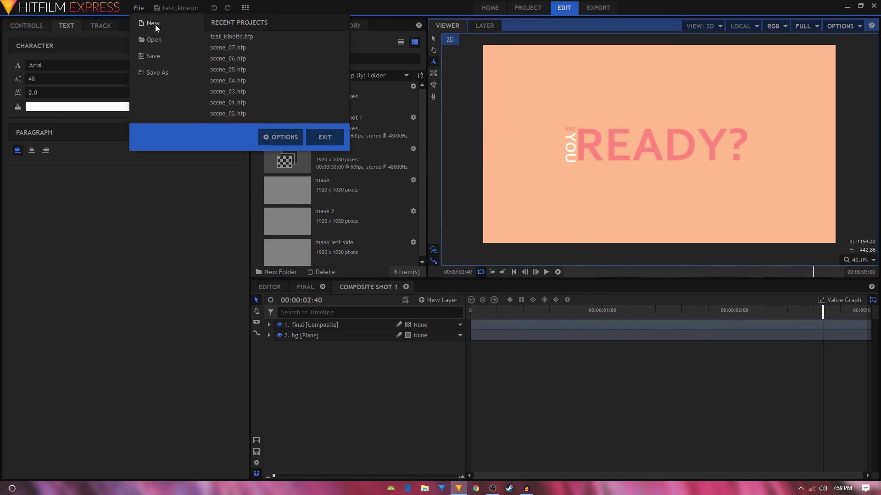
pyautogui.click(155, 24)
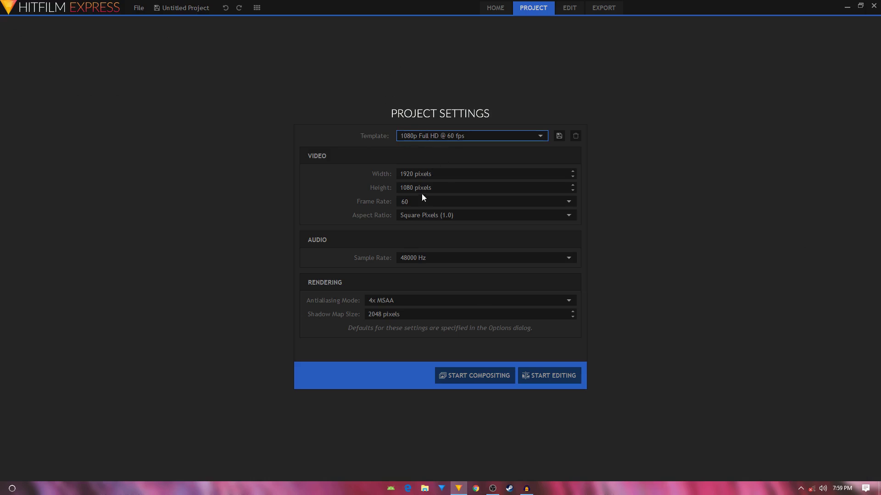
pyautogui.click(485, 375)
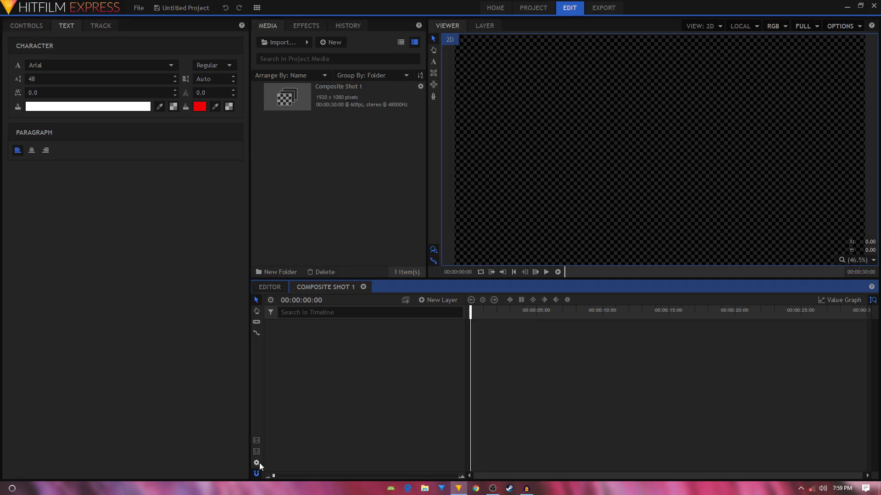
# Set the composite shot's duration to 3 seconds and turn off the viewer's checkerboard background
pyautogui.click(257, 464)
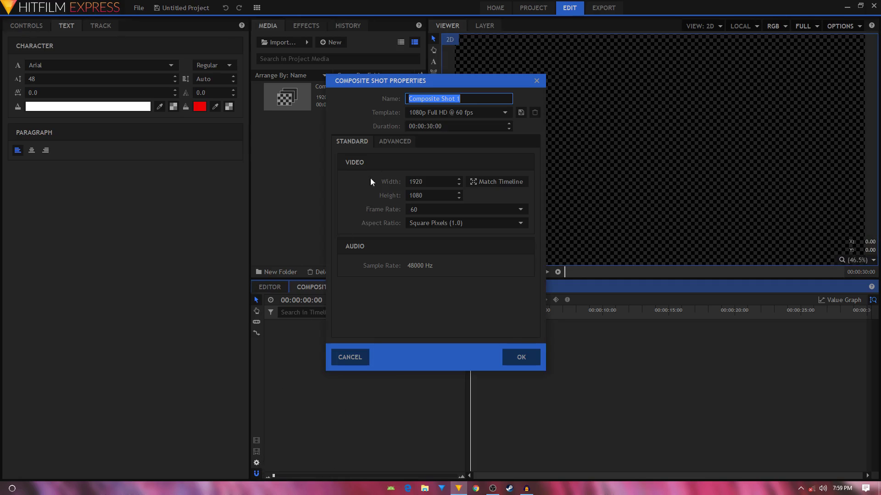
pyautogui.click(435, 124)
pyautogui.doubleClick(429, 126)
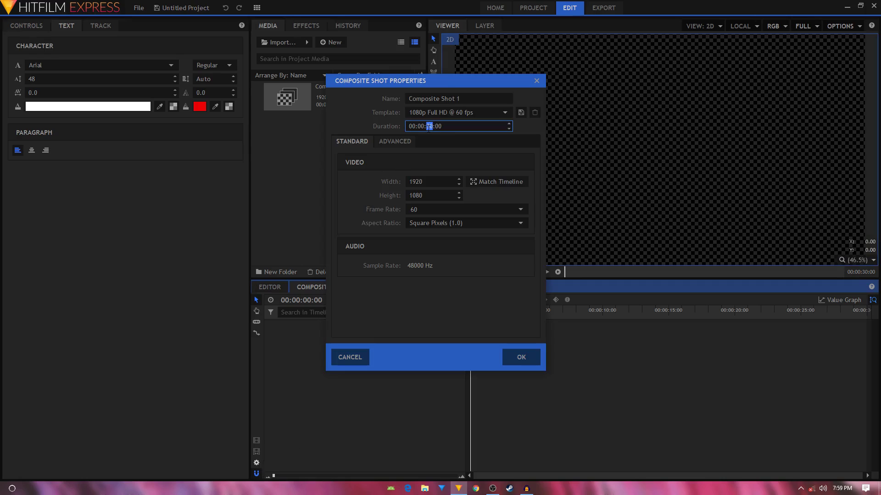
pyautogui.write('3')
pyautogui.click(526, 360)
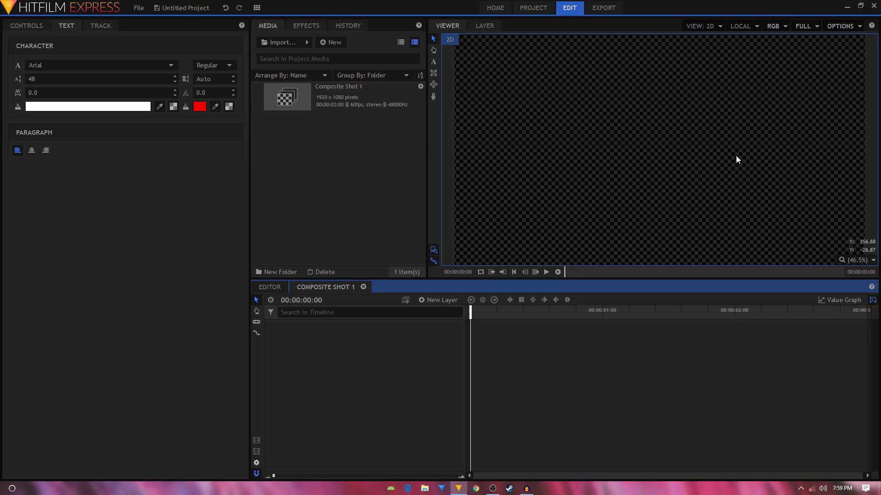
pyautogui.click(851, 27)
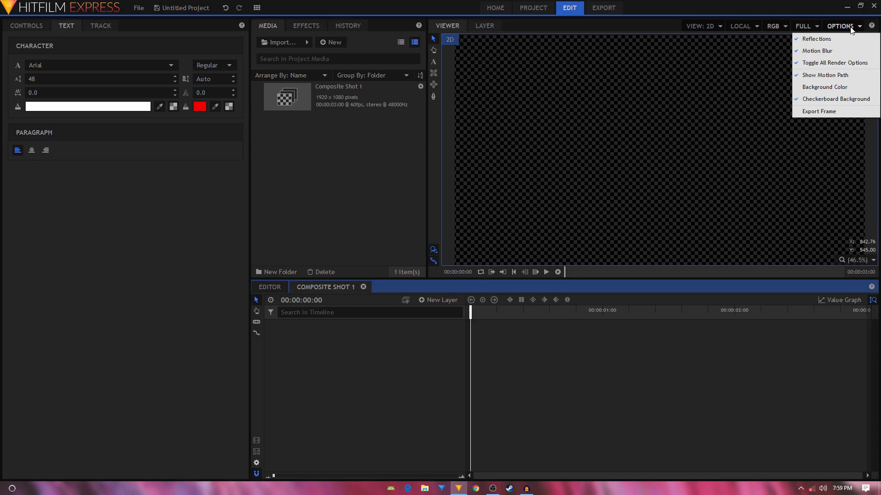
pyautogui.click(824, 99)
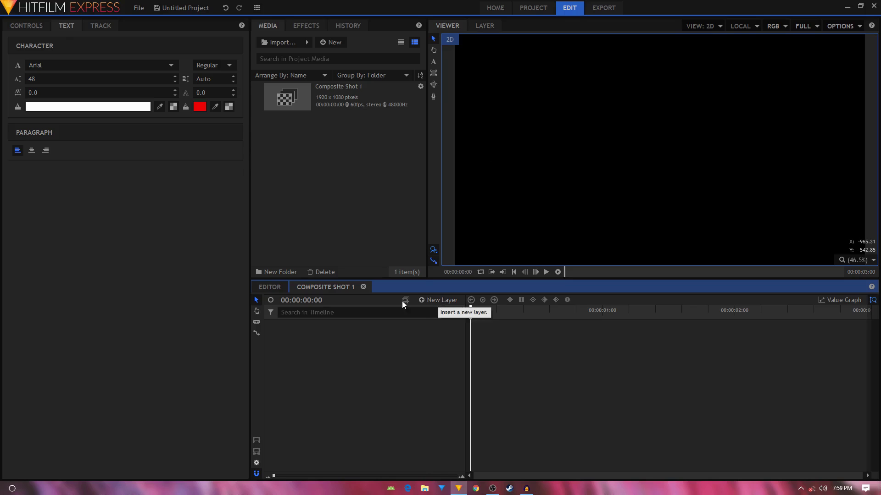
# Add a text layer 1920 wide and 1080 high to the composite shot
pyautogui.click(427, 300)
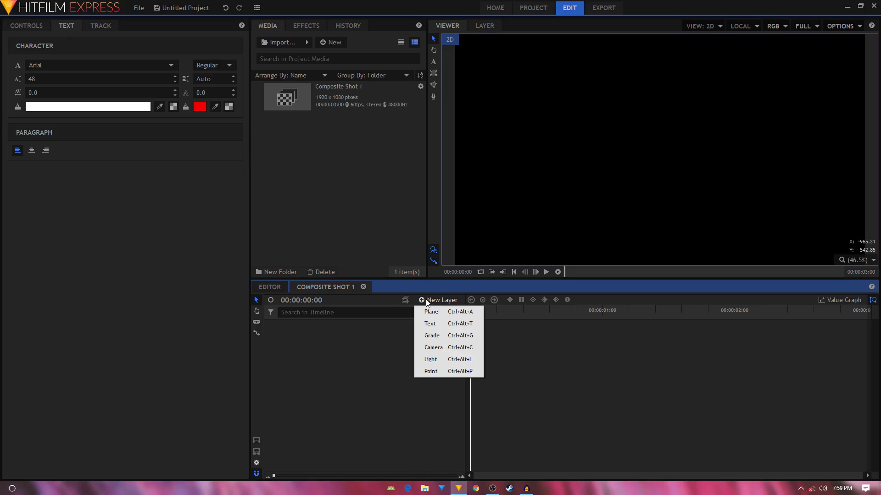
pyautogui.click(431, 323)
pyautogui.moveTo(421, 219); pyautogui.dragTo(381, 217)
pyautogui.write('1')
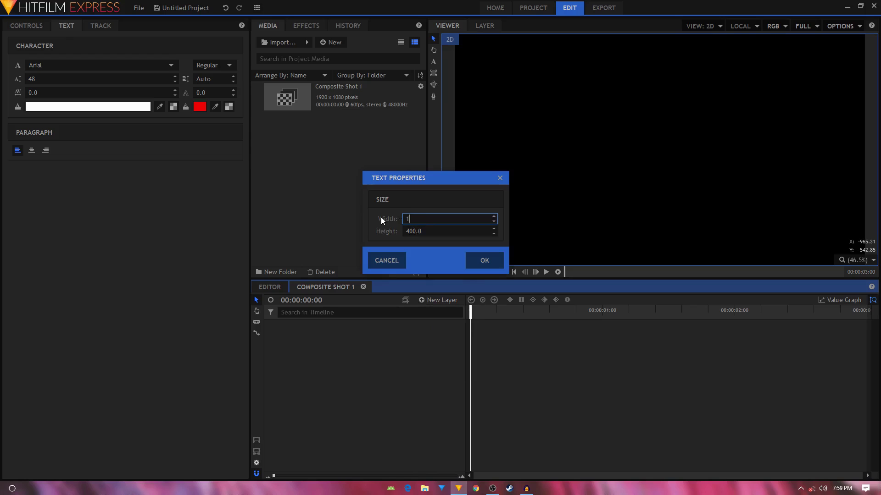
pyautogui.write('920')
pyautogui.press('Tab')
pyautogui.write('1080')
pyautogui.press('Return')
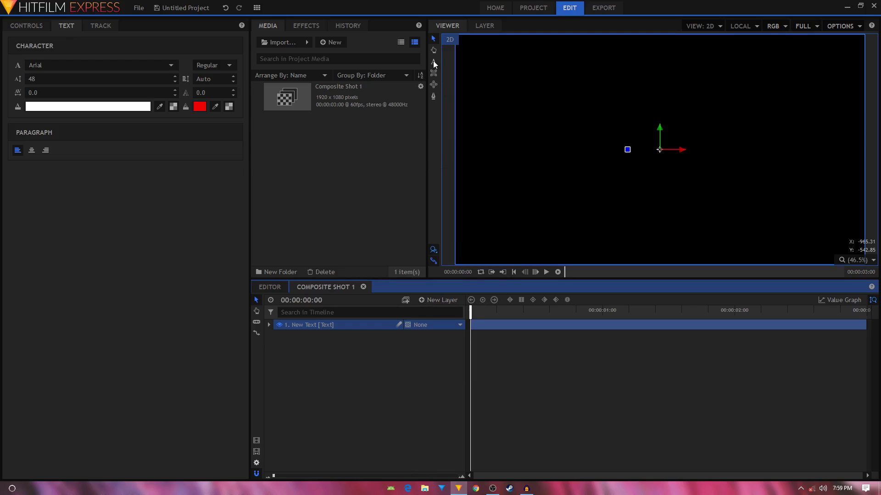
# Enter the text ARE on the new layer and format it in Corbel at size 200
pyautogui.click(434, 62)
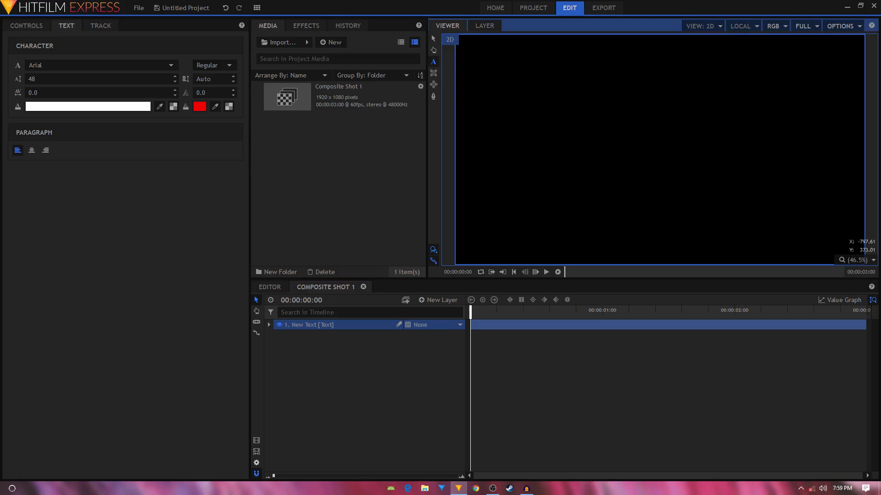
pyautogui.write('ARE')
pyautogui.click(65, 24)
pyautogui.click(76, 65)
pyautogui.scroll(-15, 129, 199)
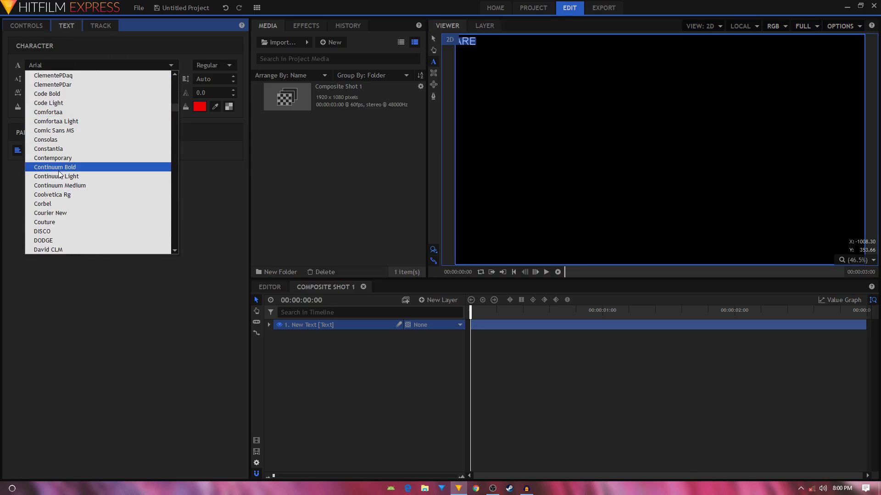
pyautogui.click(55, 204)
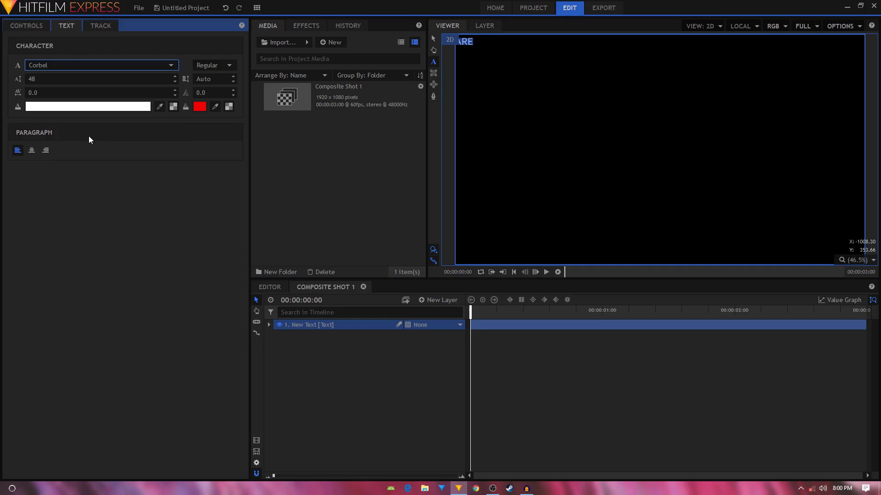
pyautogui.moveTo(51, 79); pyautogui.dragTo(110, 79)
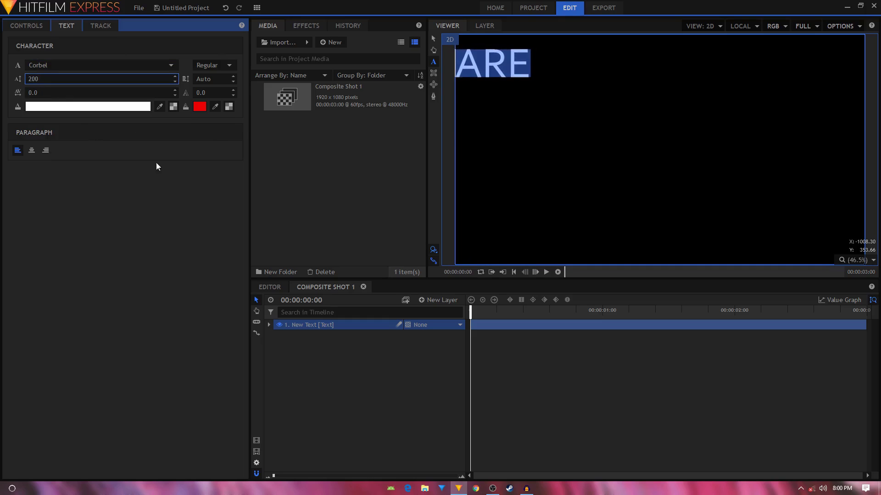
# Rename the text layer holding the word ARE as "are"
pyautogui.click(326, 326)
pyautogui.rightClick(323, 325)
pyautogui.click(347, 304)
pyautogui.write('are')
pyautogui.press('Return')
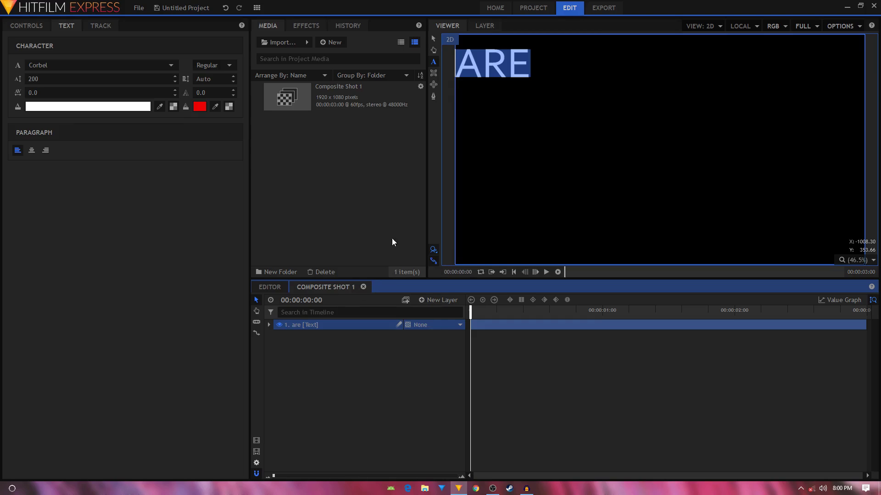
# Set the are layer's position to about 750, -413 so the word sits near the frame's centre, and deselect the layer
pyautogui.click(269, 324)
pyautogui.click(278, 336)
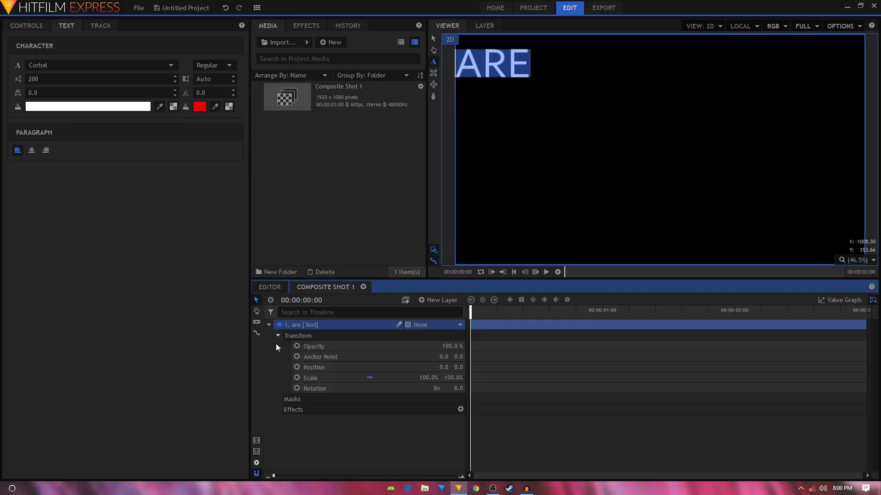
pyautogui.moveTo(440, 368)
pyautogui.mouseDown()
pyautogui.moveTo(504, 367)
pyautogui.moveTo(415, 367)
pyautogui.moveTo(439, 367)
pyautogui.mouseUp()
pyautogui.scroll(1, 683, 163)
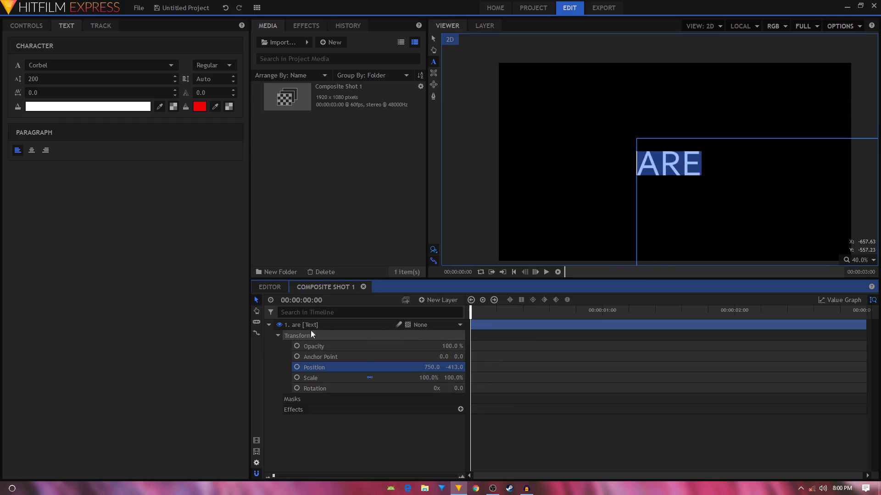
pyautogui.click(269, 325)
pyautogui.click(433, 39)
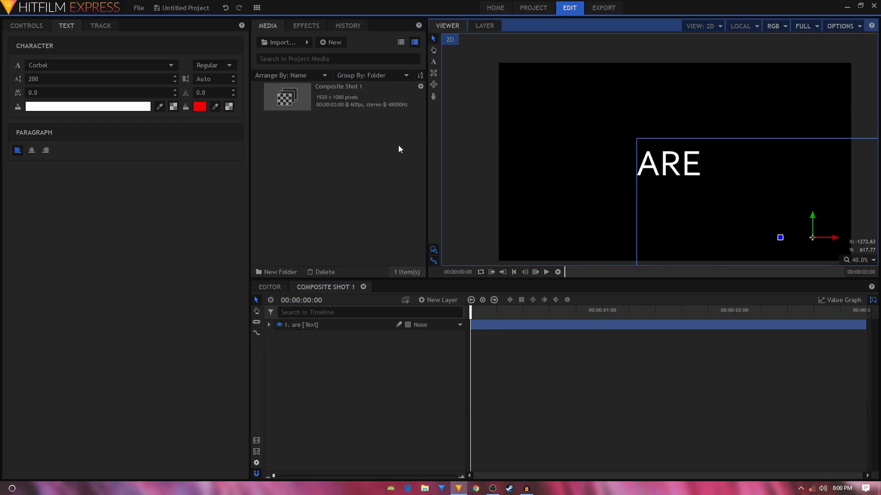
pyautogui.click(395, 399)
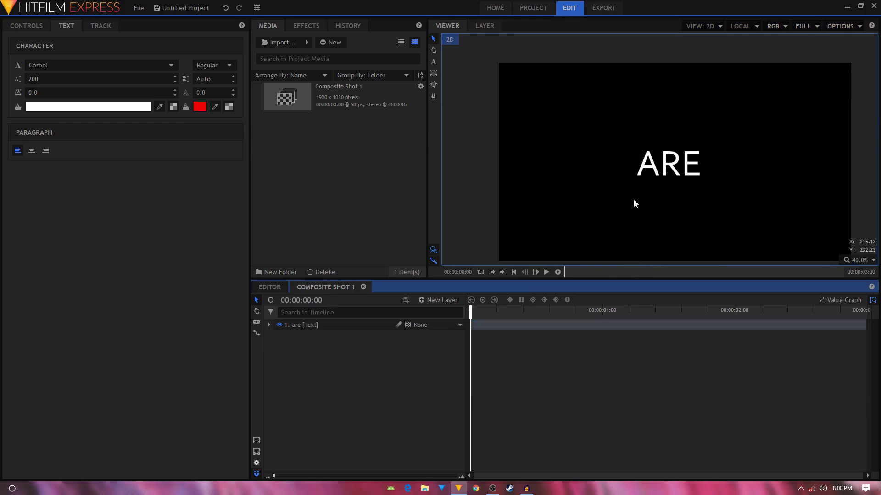
pyautogui.scroll(-1, 688, 152)
pyautogui.moveTo(700, 145); pyautogui.dragTo(670, 160)
pyautogui.scroll(1, 668, 159)
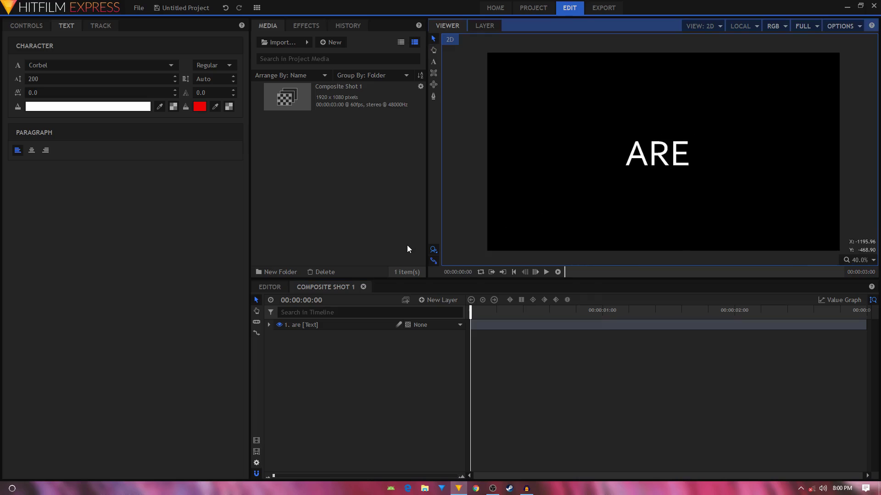
pyautogui.click(303, 325)
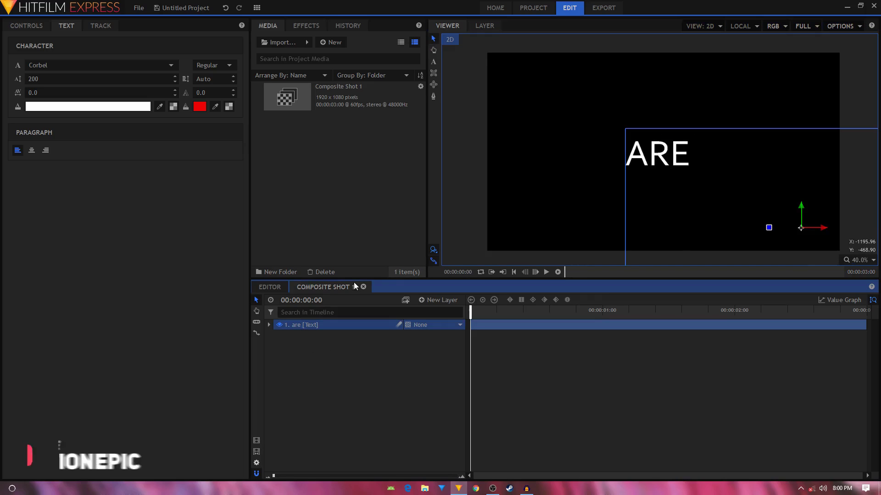
pyautogui.click(397, 364)
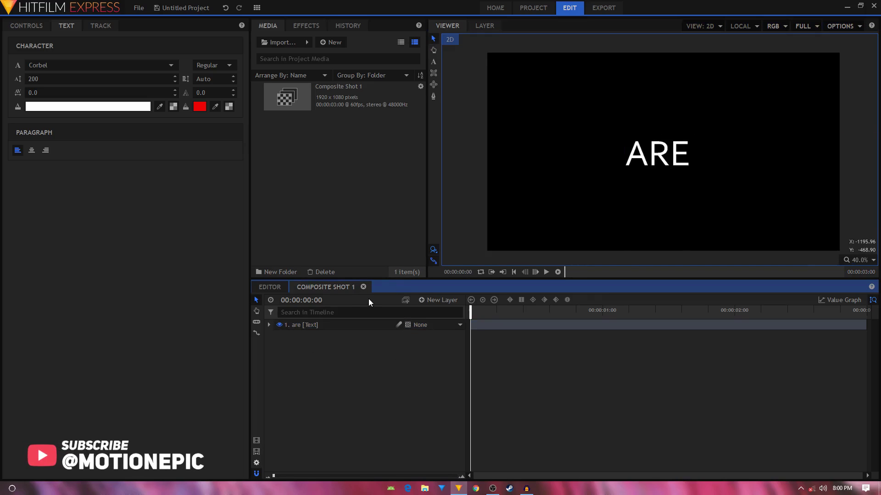
# Add a second text layer of 1920 by 1080 reading YOUR
pyautogui.click(437, 300)
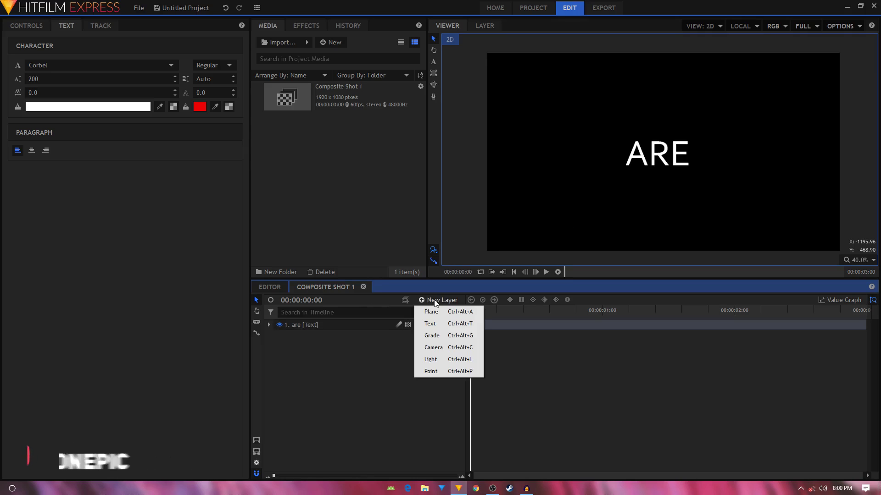
pyautogui.click(435, 326)
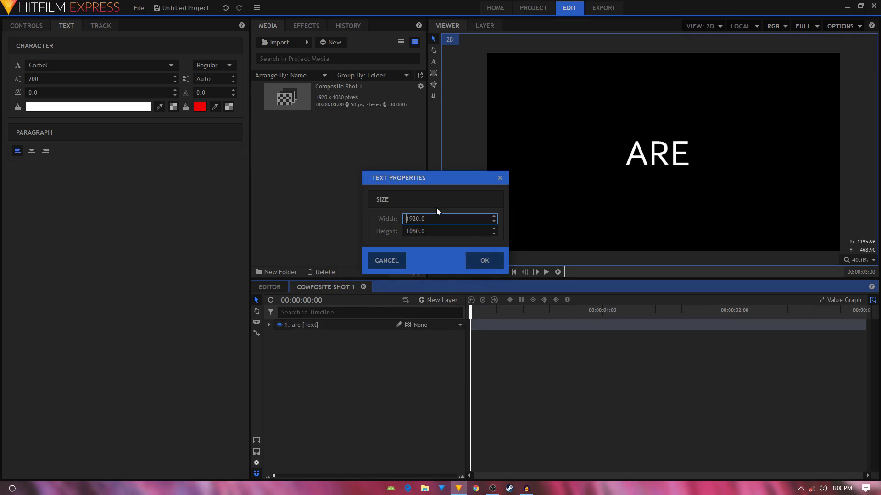
pyautogui.click(483, 260)
pyautogui.click(432, 62)
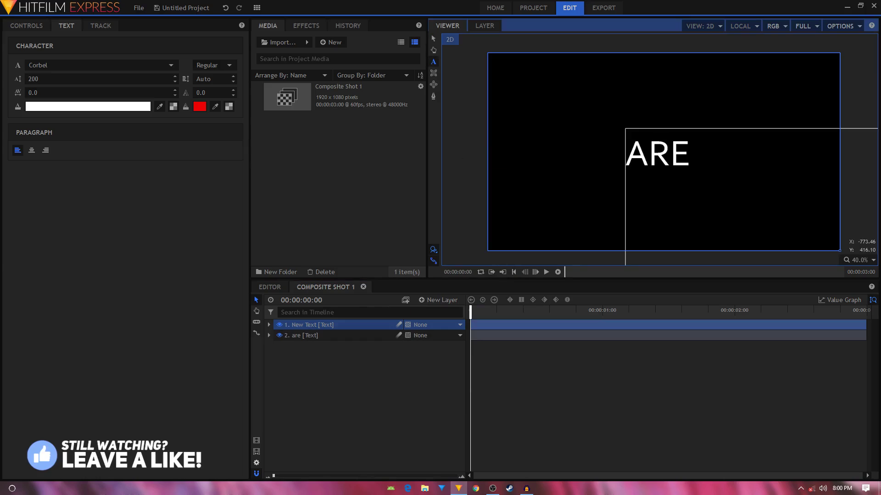
pyautogui.write('YOUR')
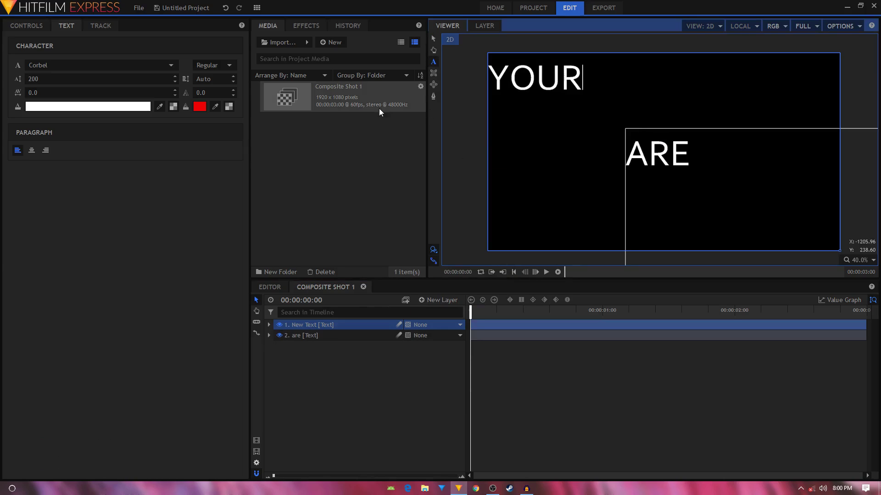
pyautogui.click(433, 39)
# Rename the layer holding the word YOUR as "your"
pyautogui.rightClick(310, 326)
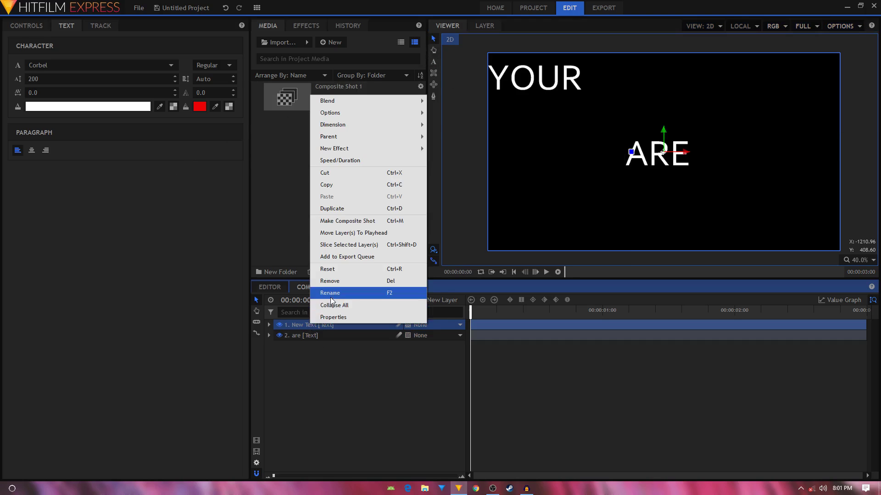
pyautogui.click(321, 286)
pyautogui.write('you')
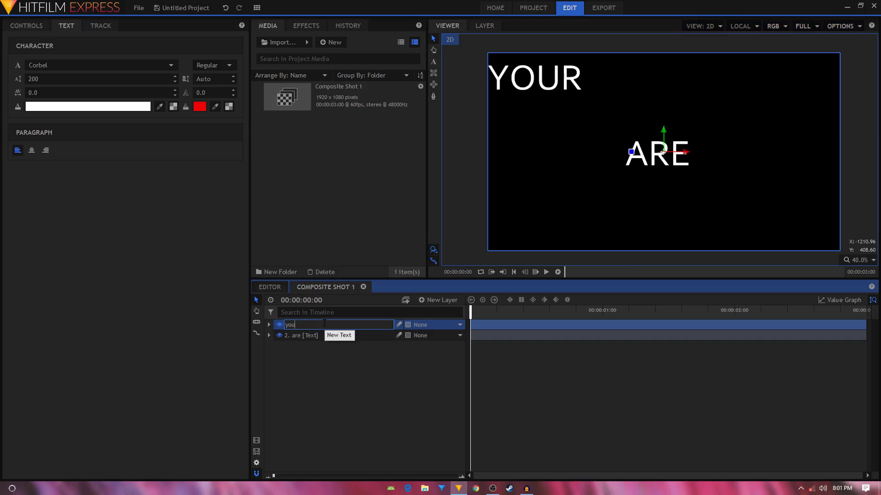
pyautogui.write('r')
pyautogui.press('Return')
# Place the your layer beneath the are layer in the stack and move its text straight down in the frame
pyautogui.moveTo(323, 324); pyautogui.dragTo(303, 343)
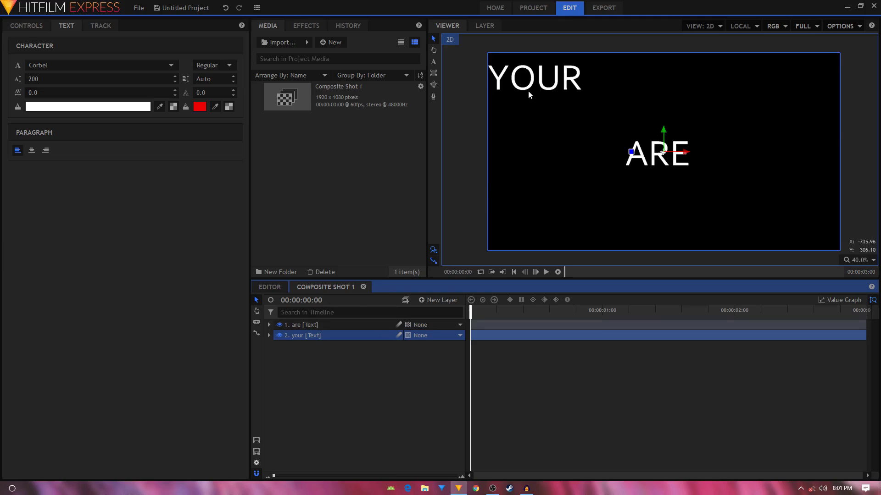
pyautogui.click(665, 133)
pyautogui.moveTo(665, 133); pyautogui.dragTo(663, 181)
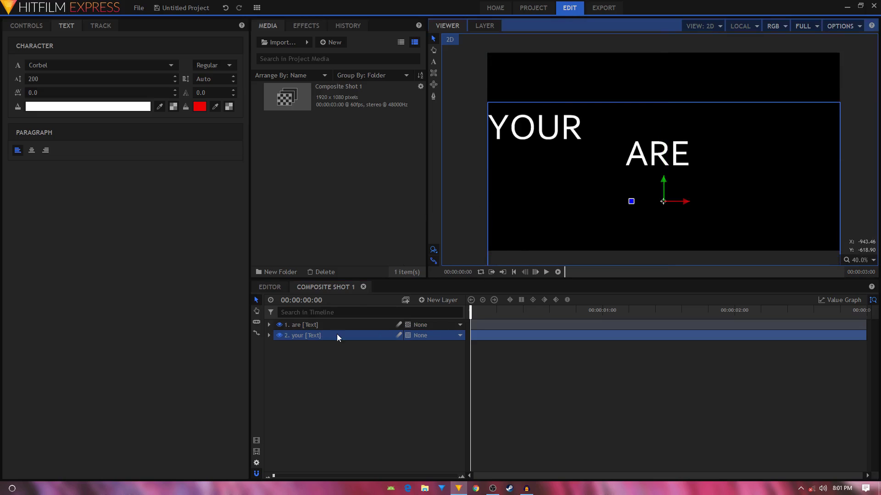
# Add a third text layer at the default 1920 by 1080 size and enter READY on it
pyautogui.click(436, 300)
pyautogui.click(438, 325)
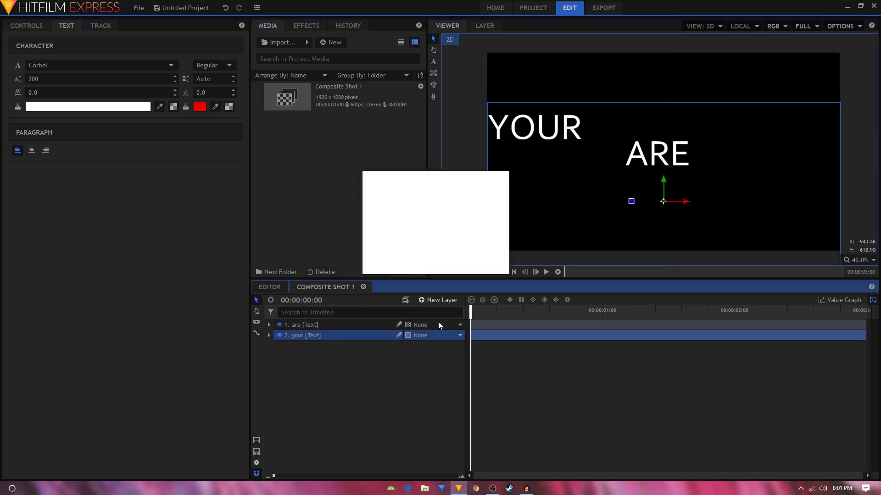
pyautogui.click(483, 260)
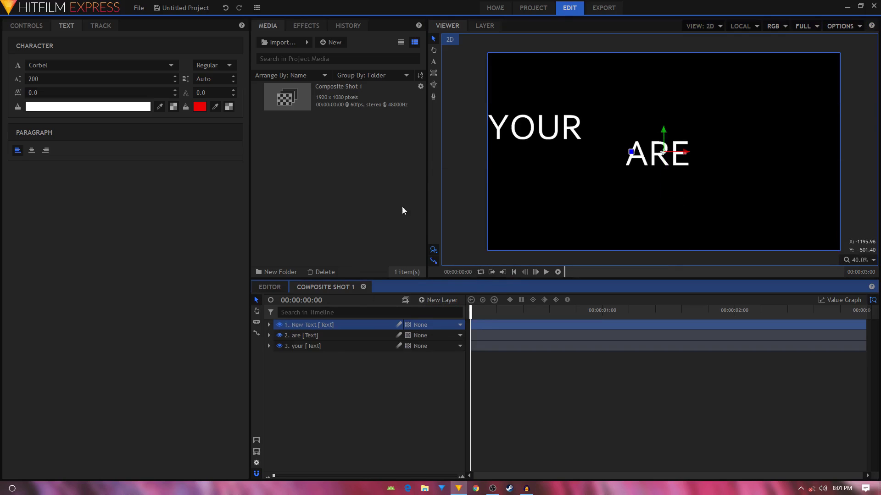
pyautogui.click(472, 106)
pyautogui.press('t')
pyautogui.click(524, 67)
pyautogui.write('READY')
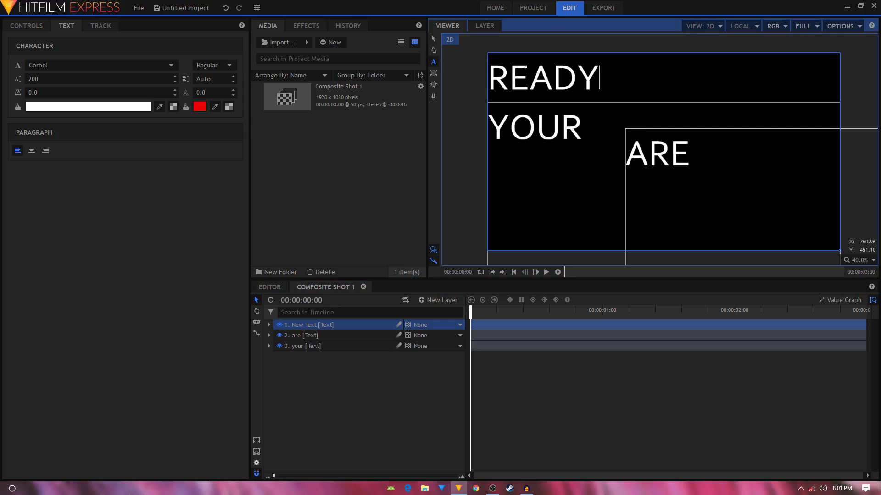
# Complete the third text as READY? and recolour the whole word with fill colour #ff6f71
pyautogui.write('?')
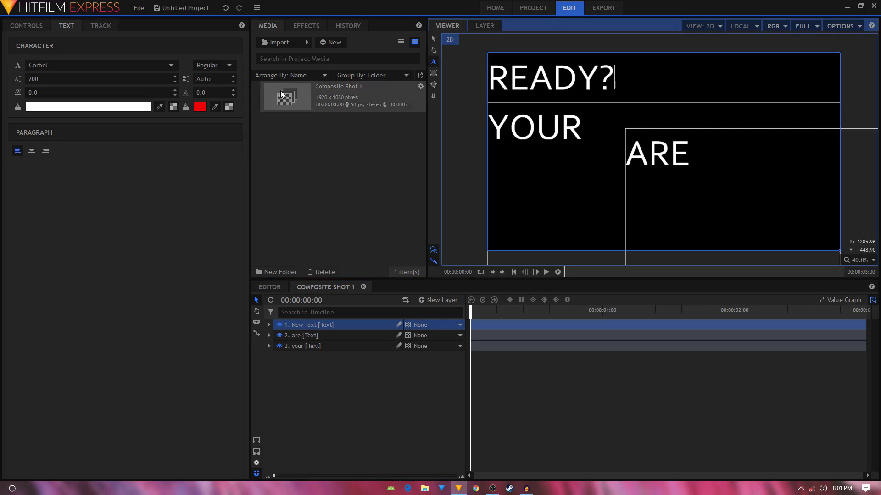
pyautogui.hotkey('shift', 'Left')
pyautogui.hotkey('shift', 'Left')
pyautogui.hotkey('shift', 'Left')
pyautogui.hotkey('shift', 'Left')
pyautogui.hotkey('shift', 'Left')
pyautogui.hotkey('shift', 'Left')
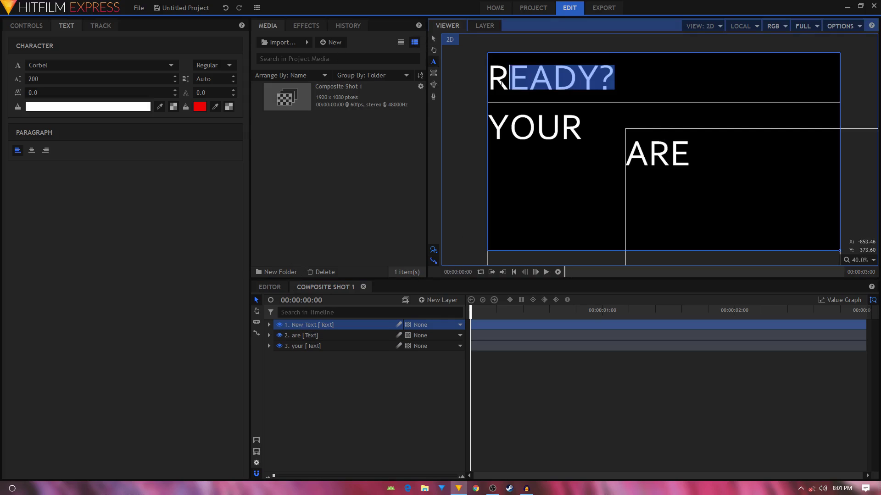
pyautogui.click(113, 108)
pyautogui.moveTo(439, 200); pyautogui.dragTo(420, 195)
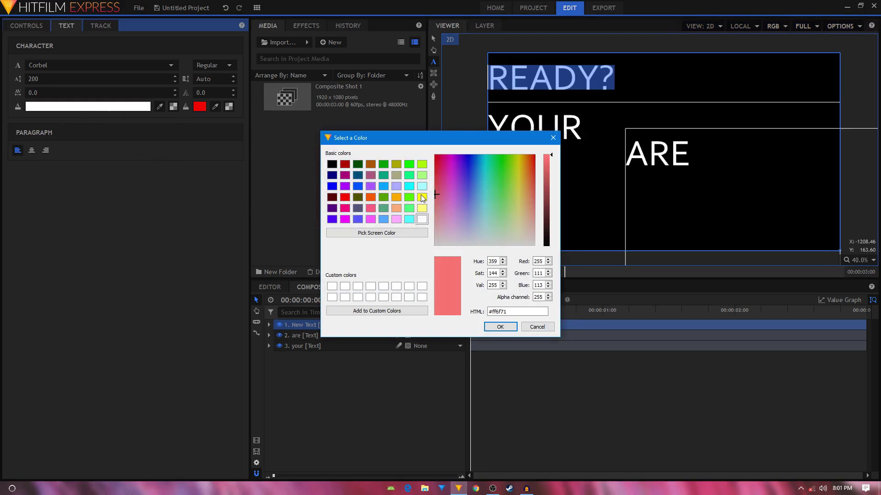
pyautogui.click(505, 312)
pyautogui.doubleClick(505, 312)
pyautogui.click(500, 326)
pyautogui.click(459, 201)
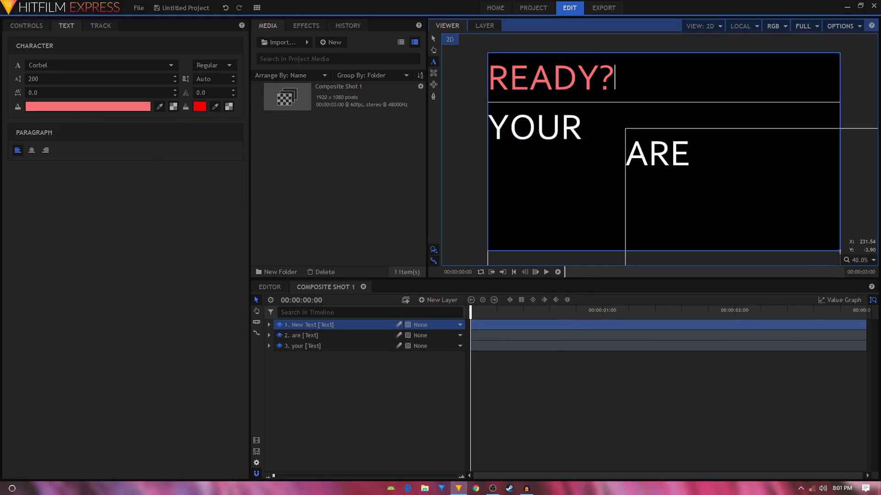
# Recolour the word ARE with the same coral fill as READY?
pyautogui.click(425, 359)
pyautogui.doubleClick(381, 325)
pyautogui.press('Tab')
pyautogui.press('Tab')
pyautogui.press('Tab')
pyautogui.press('Tab')
pyautogui.hotkey('ctrl', 'a')
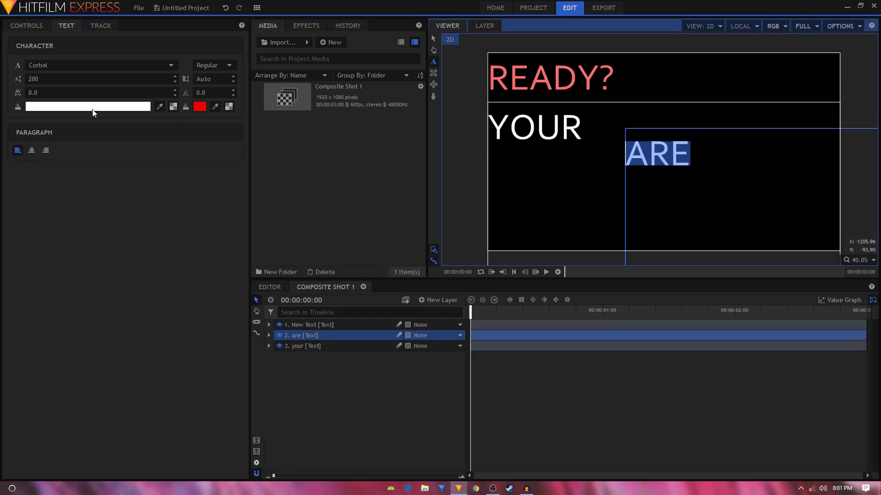
pyautogui.click(93, 109)
pyautogui.click(420, 199)
pyautogui.click(497, 326)
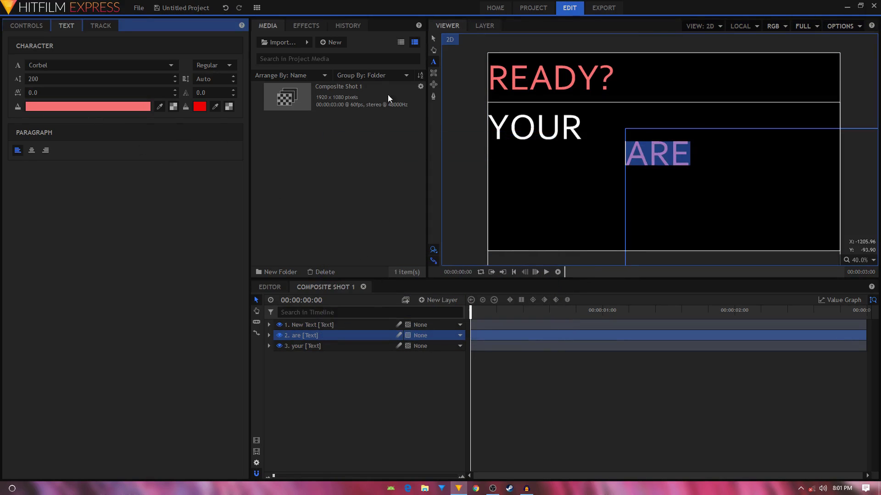
# Rename the READY? text layer as "ready" and place it beneath the your layer in the stack
pyautogui.click(306, 325)
pyautogui.rightClick(307, 325)
pyautogui.click(321, 292)
pyautogui.write('read')
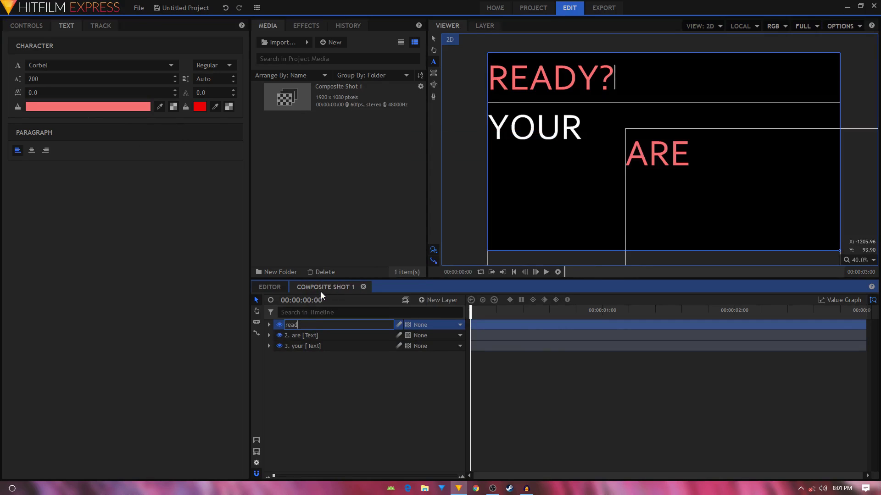
pyautogui.write('y')
pyautogui.press('Return')
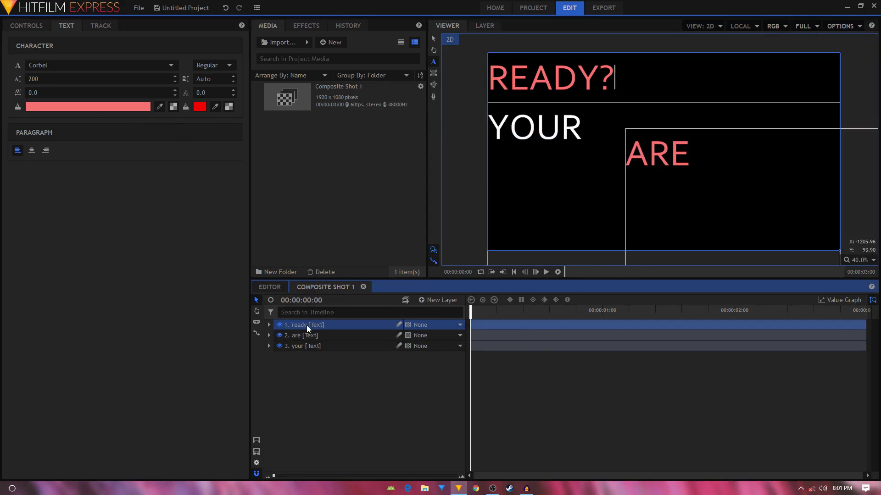
pyautogui.moveTo(307, 326); pyautogui.dragTo(306, 350)
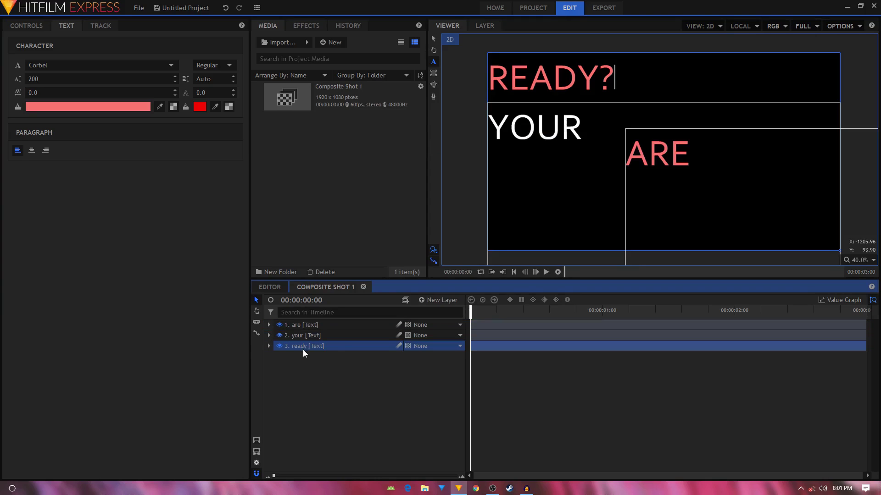
pyautogui.click(316, 366)
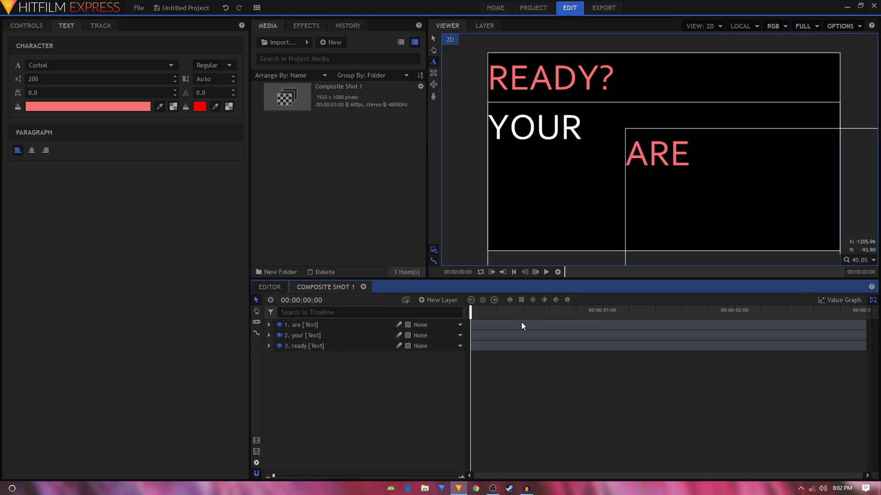
# Hide the your and ready layers so that only ARE shows in the frame
pyautogui.scroll(-1, 639, 133)
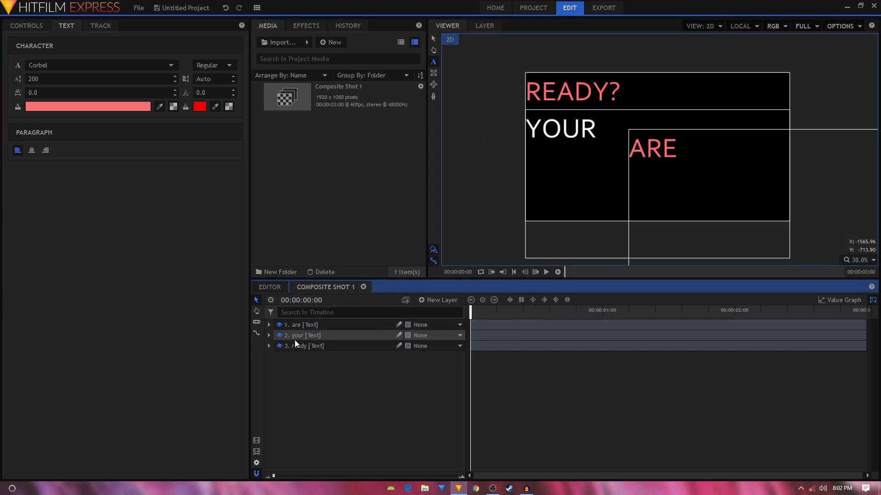
pyautogui.click(279, 335)
pyautogui.click(278, 346)
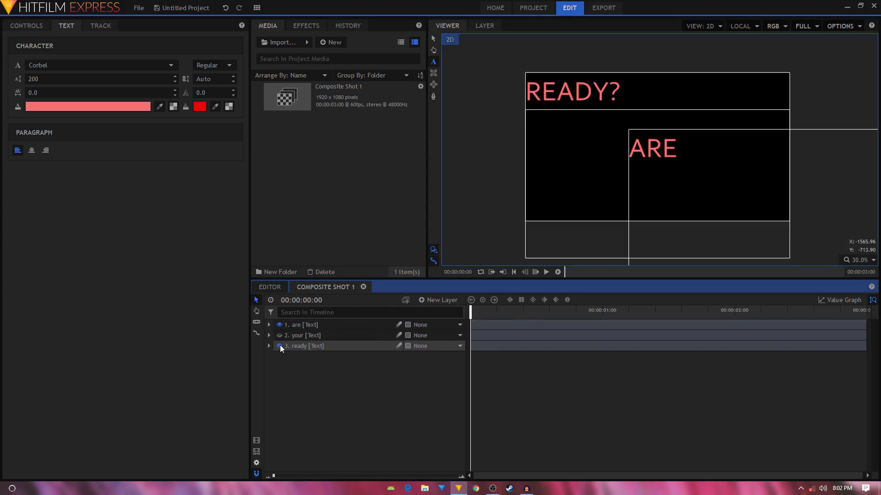
# Keyframe the are layer's position to slide in horizontally from X -396 at the start to X 750 at one second
pyautogui.click(369, 323)
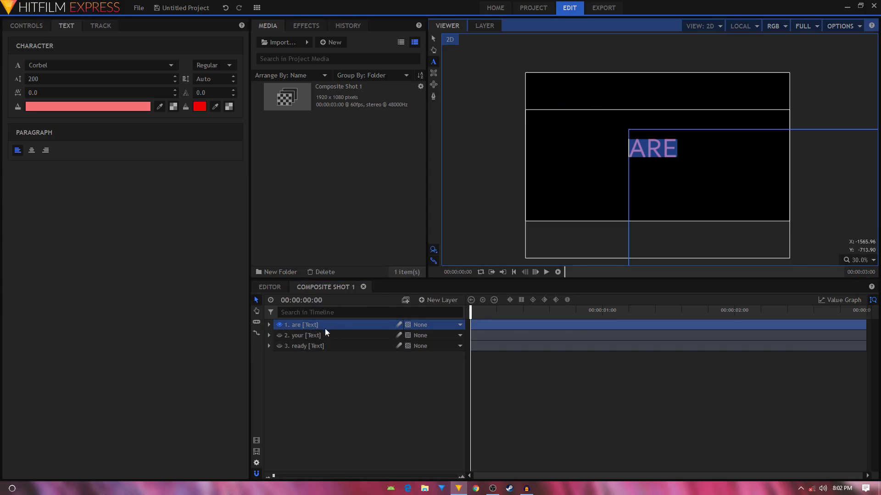
pyautogui.click(435, 39)
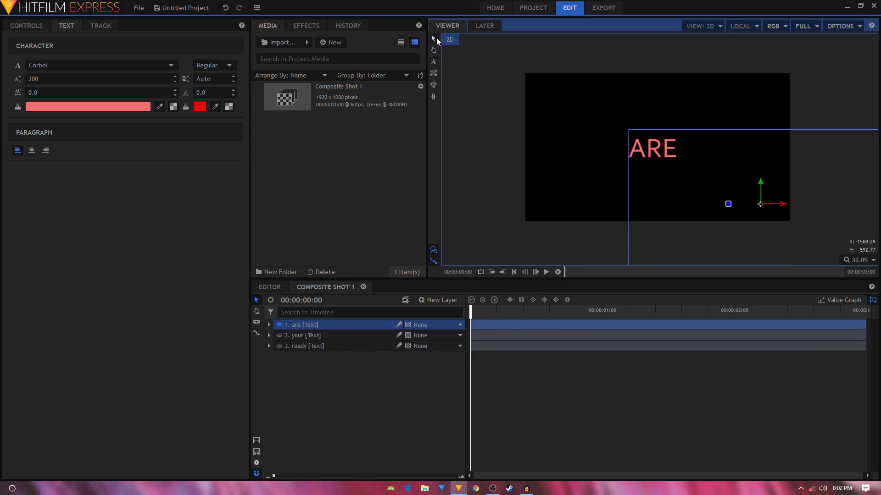
pyautogui.click(269, 324)
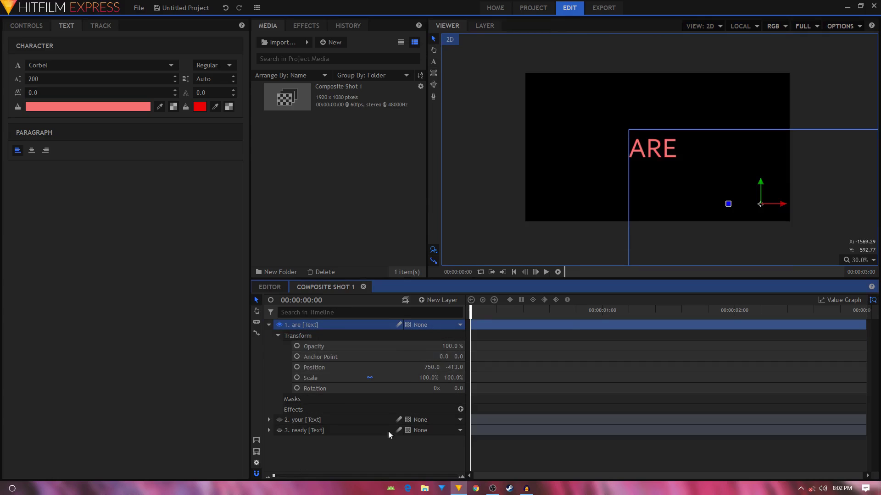
pyautogui.moveTo(583, 312); pyautogui.dragTo(417, 321)
pyautogui.click(297, 367)
pyautogui.moveTo(432, 367); pyautogui.dragTo(360, 367)
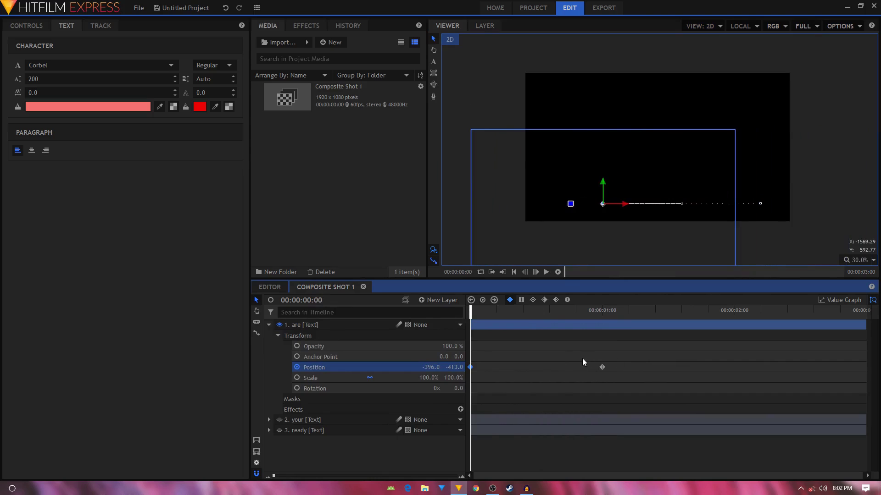
# Change both position keyframes of the are layer to Manual Bezier interpolation and play back the slide
pyautogui.moveTo(626, 356); pyautogui.dragTo(489, 367)
pyautogui.click(567, 300)
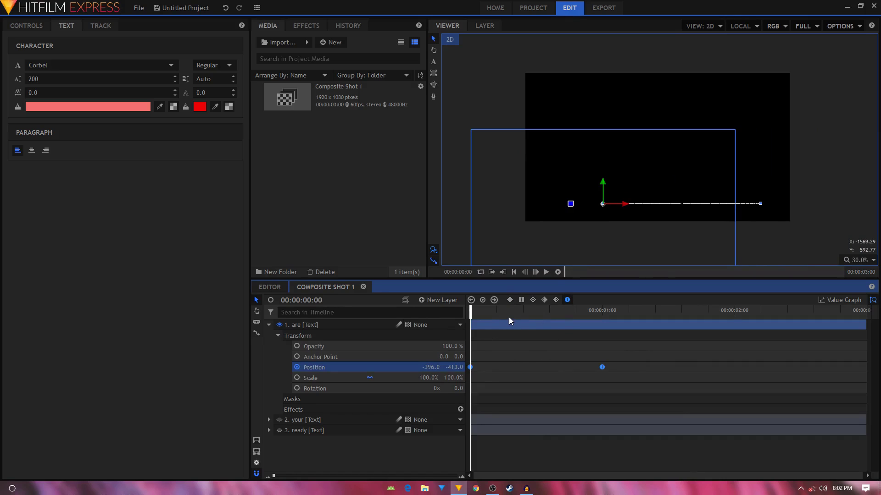
pyautogui.press('space')
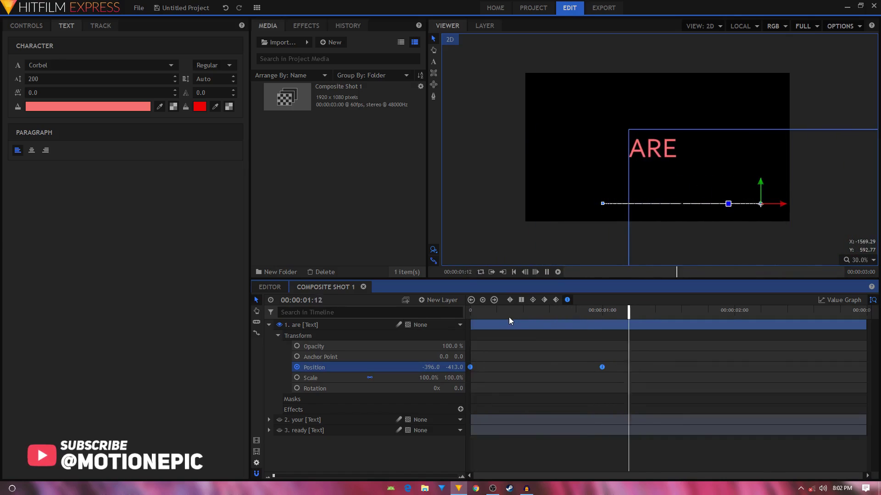
pyautogui.moveTo(510, 316); pyautogui.dragTo(433, 318)
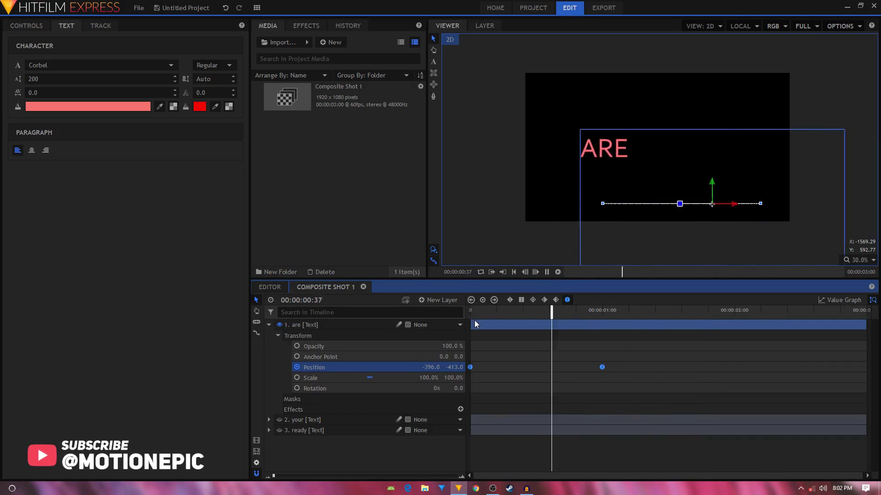
pyautogui.press('space')
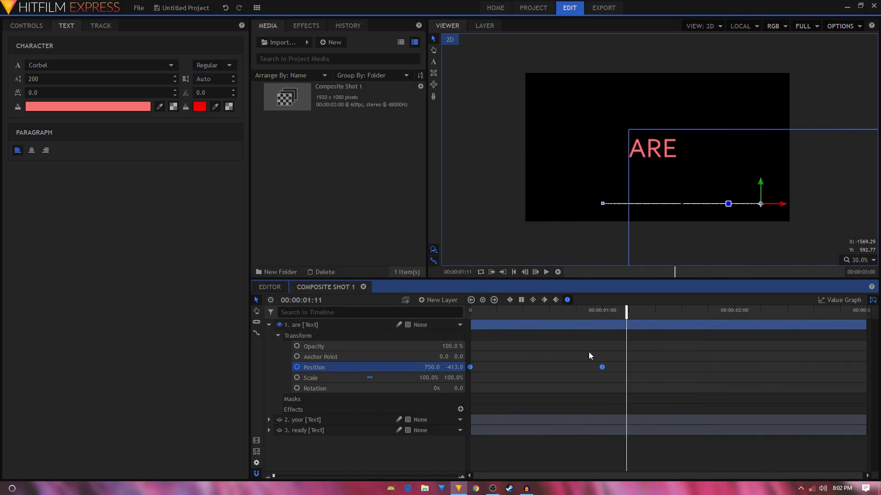
# Speed up the are slide by moving its end position keyframe to 00:00:00:30, and preview the faster motion
pyautogui.moveTo(600, 311); pyautogui.dragTo(537, 311)
pyautogui.moveTo(601, 366); pyautogui.dragTo(536, 368)
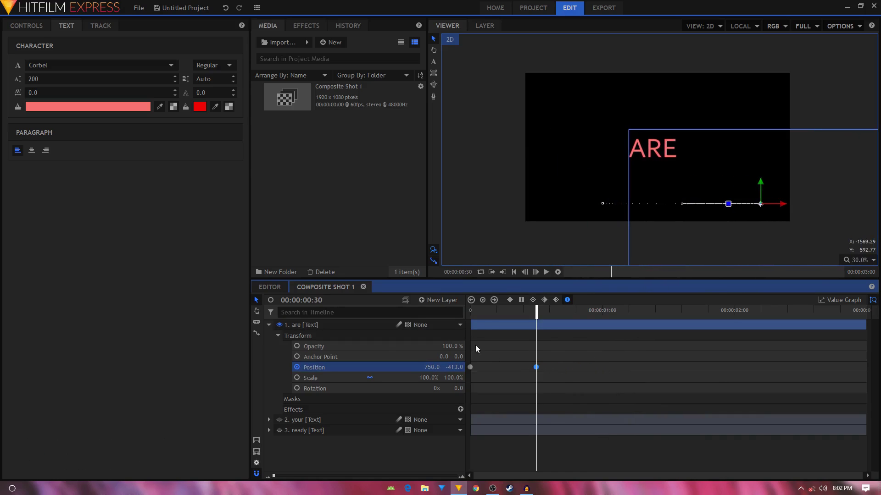
pyautogui.click(477, 311)
pyautogui.click(269, 324)
pyautogui.press('space')
pyautogui.press('space')
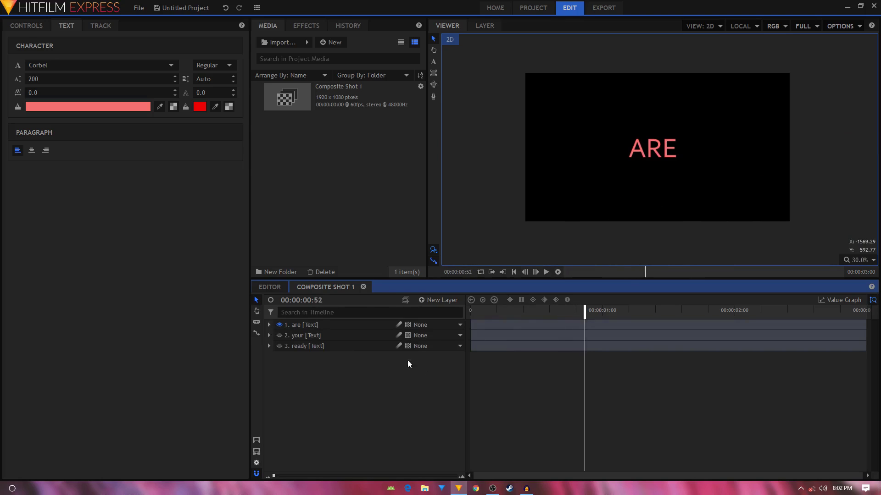
# Add a new point layer and make it the parent of the are layer
pyautogui.click(436, 301)
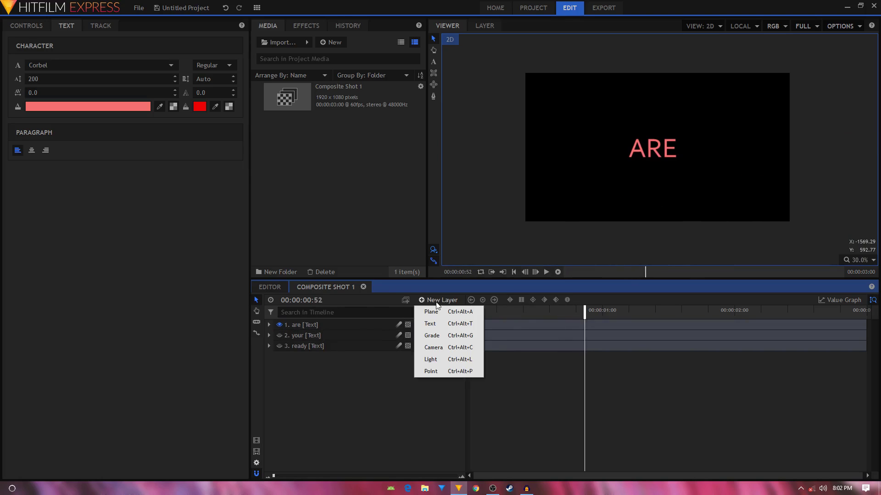
pyautogui.click(457, 370)
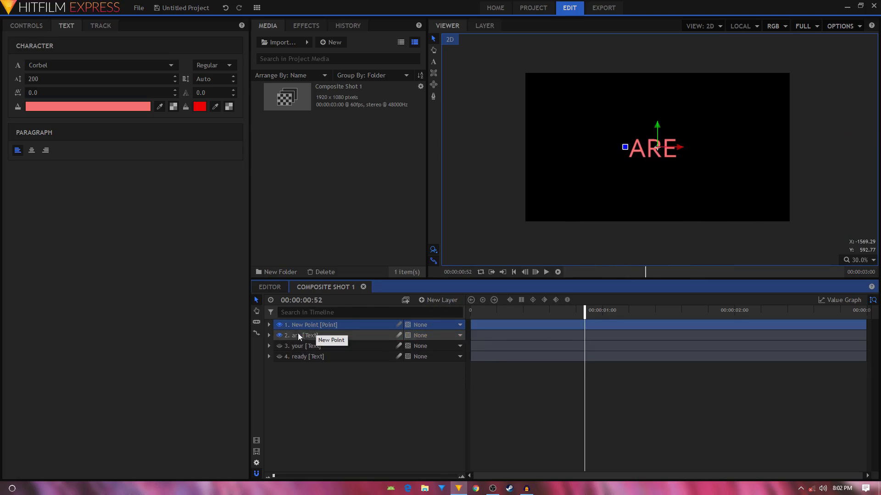
pyautogui.click(343, 334)
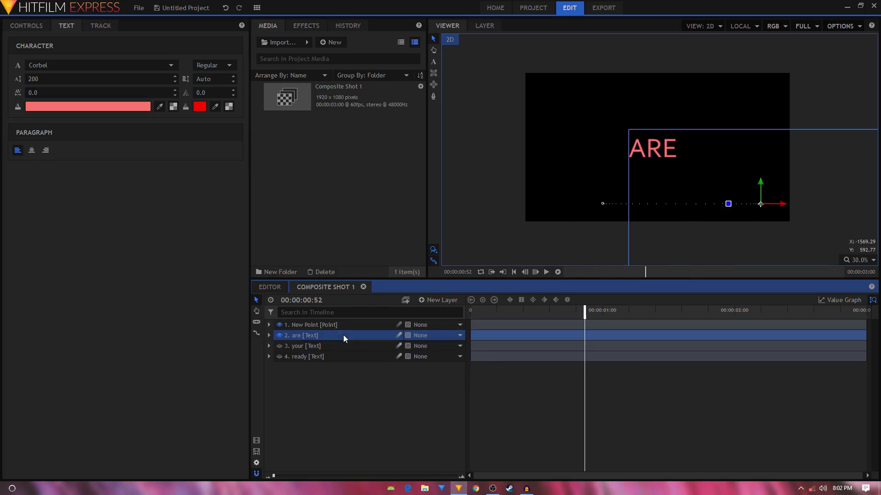
pyautogui.click(447, 339)
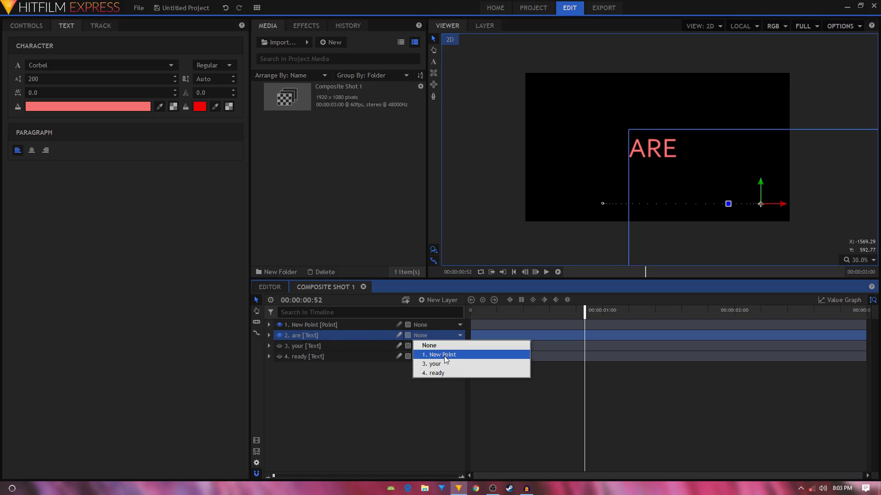
pyautogui.click(444, 355)
# Try scaling the New Point layer down to about 61% to test its effect on ARE, and undo the scaling
pyautogui.click(306, 325)
pyautogui.click(269, 325)
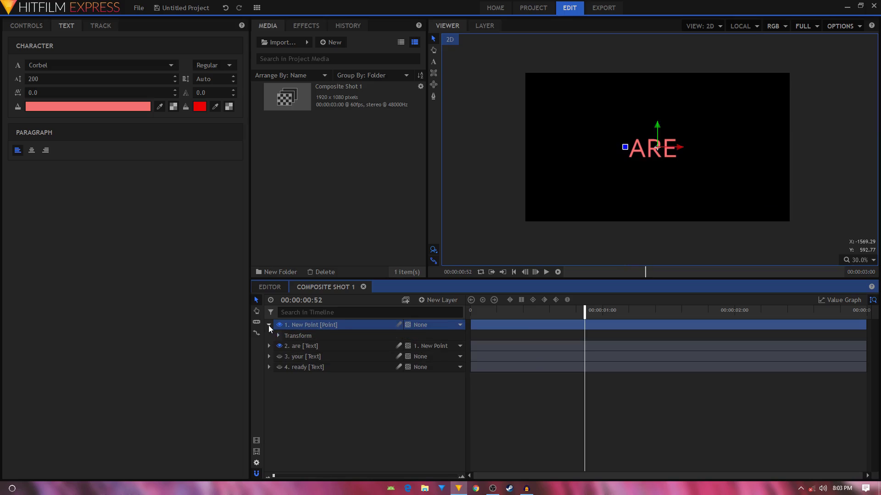
pyautogui.click(278, 336)
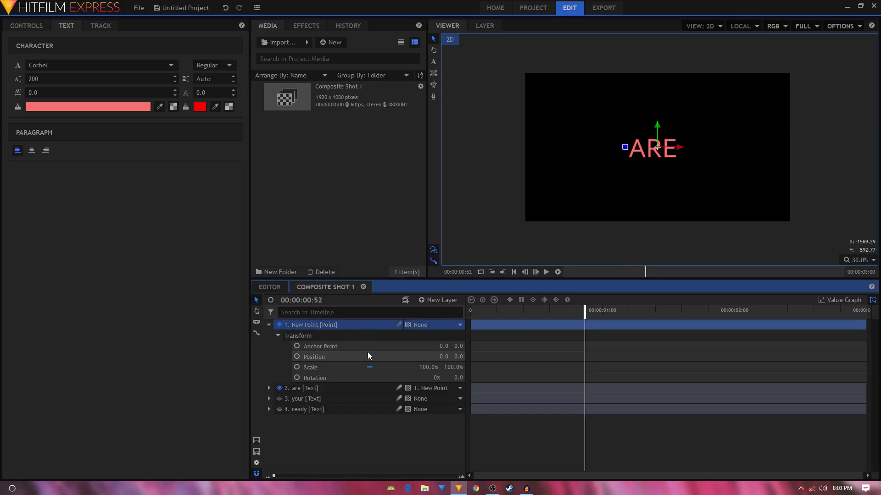
pyautogui.moveTo(432, 368); pyautogui.dragTo(435, 368)
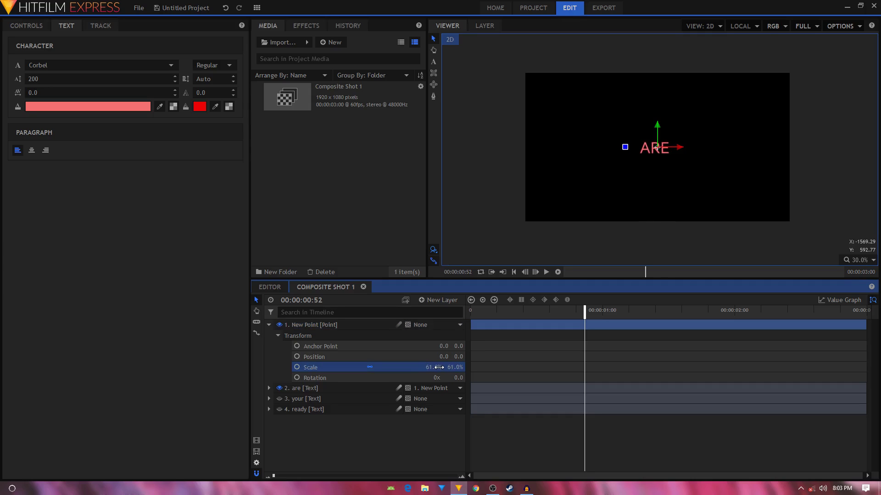
pyautogui.hotkey('ctrl', 'z')
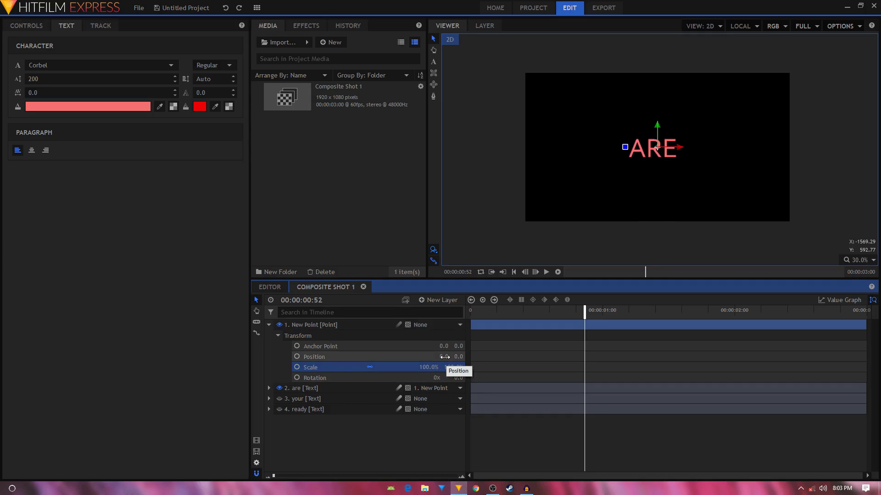
# Enable position, scale and rotation keyframes on the New Point layer at 00:00:00:30
pyautogui.moveTo(583, 321); pyautogui.dragTo(536, 312)
pyautogui.scroll(2, 633, 170)
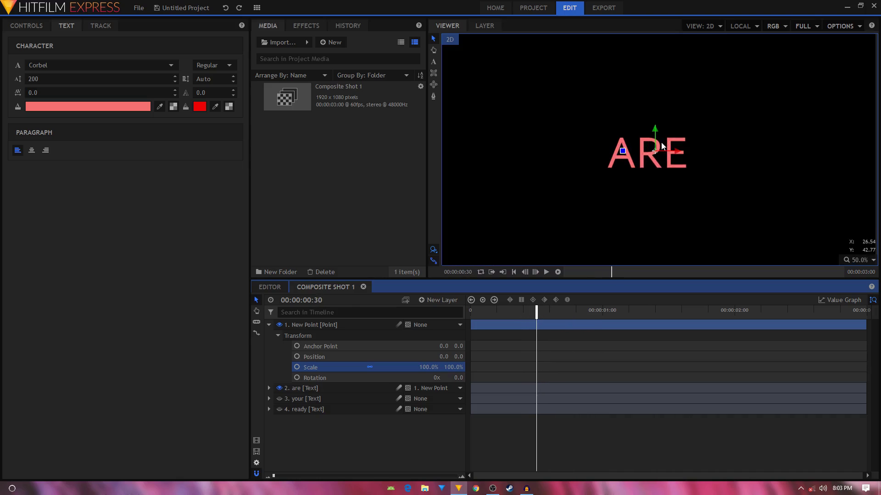
pyautogui.click(296, 356)
pyautogui.click(296, 367)
pyautogui.click(297, 378)
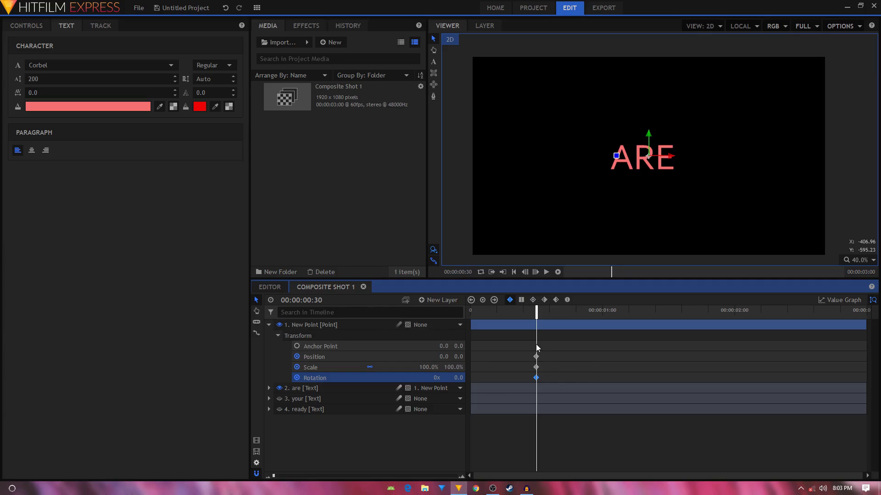
# At 00:00:01:00, set the New Point layer's rotation to -90, scale to 42% and position X to -285
pyautogui.hotkey('shift', 'Right')
pyautogui.hotkey('shift', 'Right')
pyautogui.hotkey('shift', 'Right')
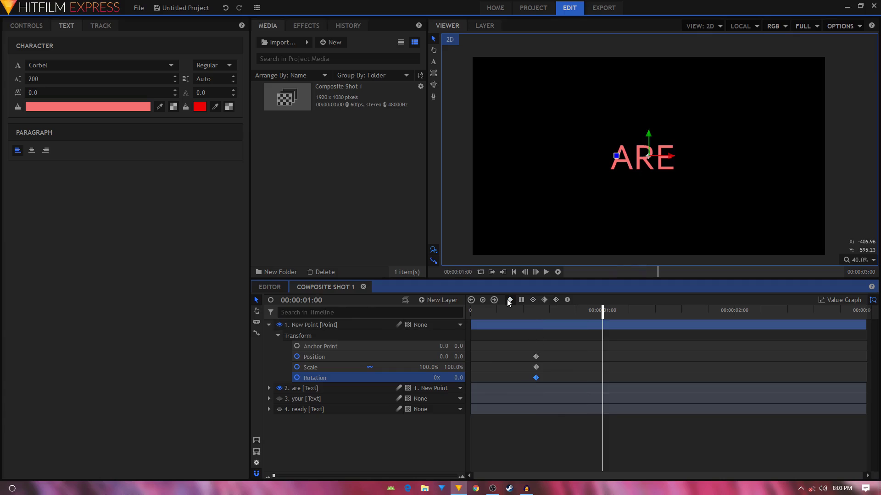
pyautogui.click(457, 378)
pyautogui.write('-90')
pyautogui.press('Return')
pyautogui.moveTo(429, 367); pyautogui.dragTo(313, 357)
# Change all six New Point keyframes to Manual Bezier interpolation and play the animation from the start
pyautogui.moveTo(528, 347); pyautogui.dragTo(627, 385)
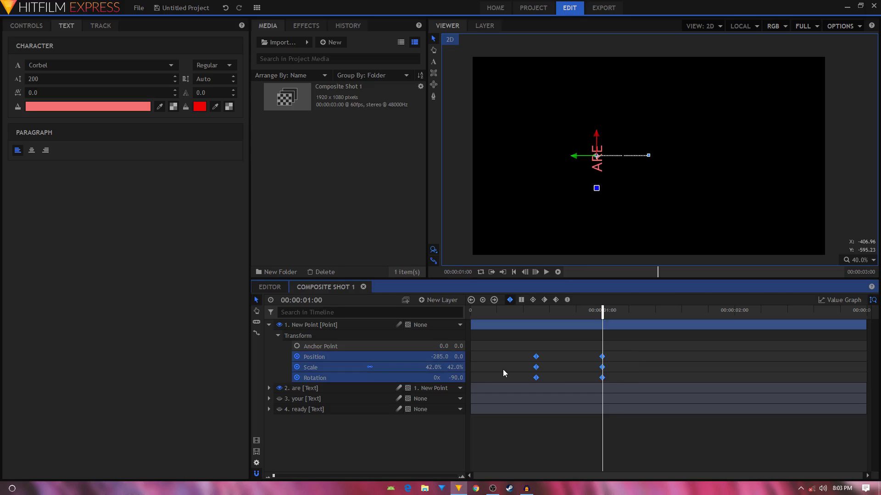
pyautogui.click(567, 300)
pyautogui.press('Home')
pyautogui.press('space')
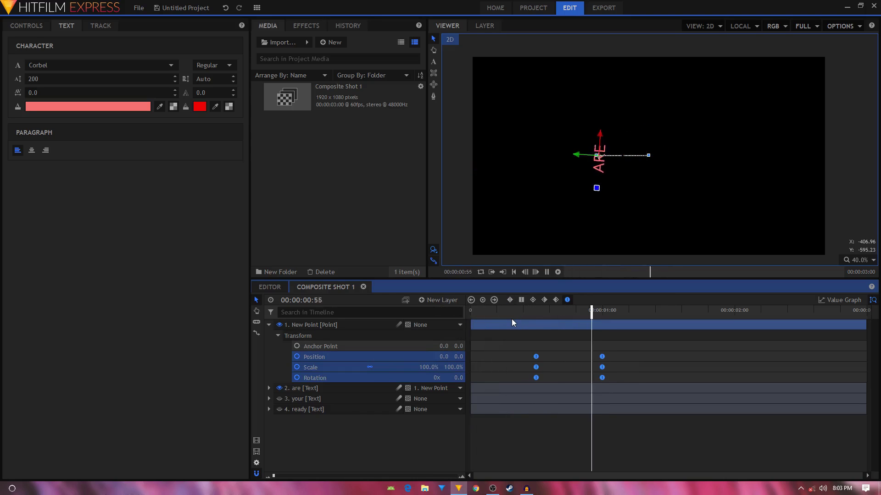
# Make the your text layer visible and set its position to 723, -414, directly beside the rotated ARE
pyautogui.click(269, 325)
pyautogui.click(310, 347)
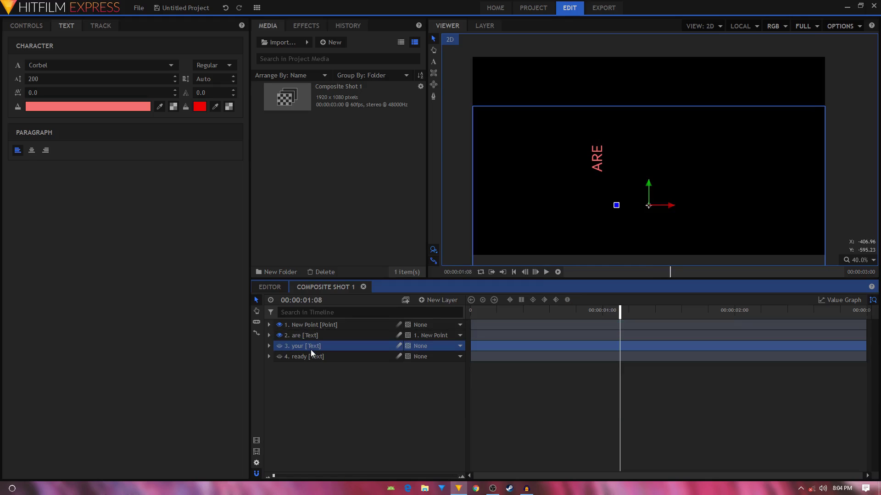
pyautogui.click(280, 347)
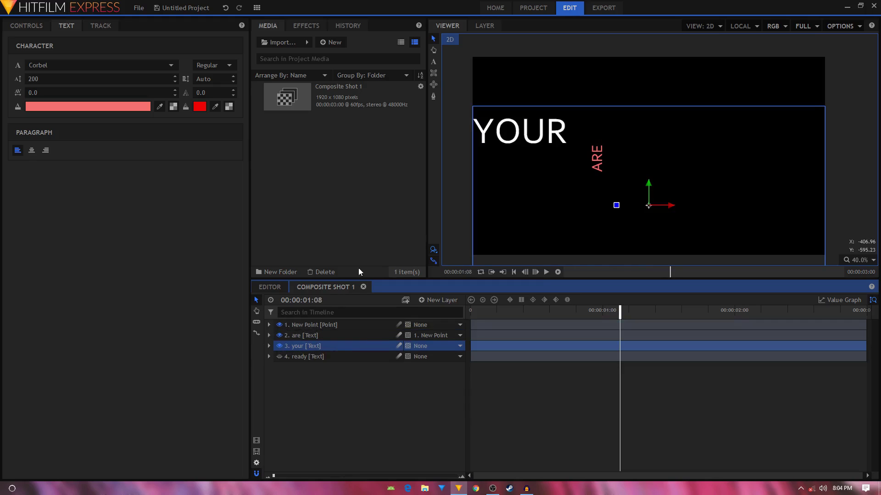
pyautogui.click(269, 346)
pyautogui.click(278, 357)
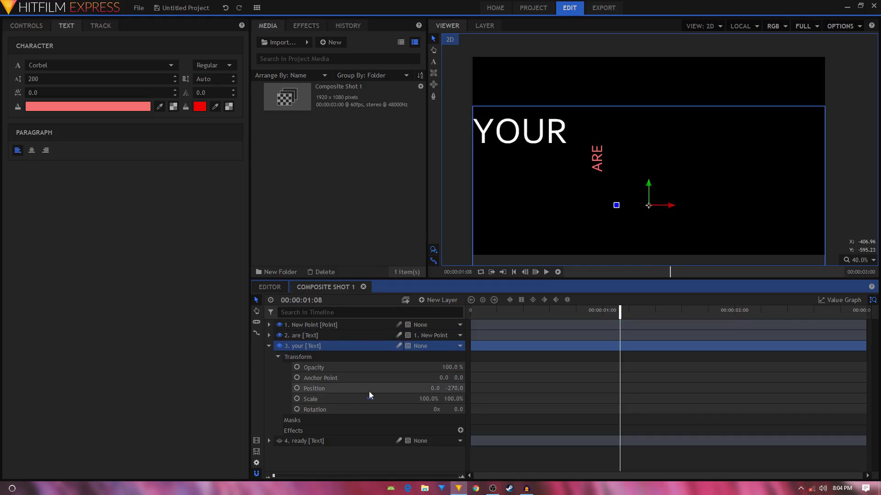
pyautogui.moveTo(430, 388)
pyautogui.mouseDown()
pyautogui.moveTo(484, 388)
pyautogui.moveTo(433, 389)
pyautogui.mouseUp()
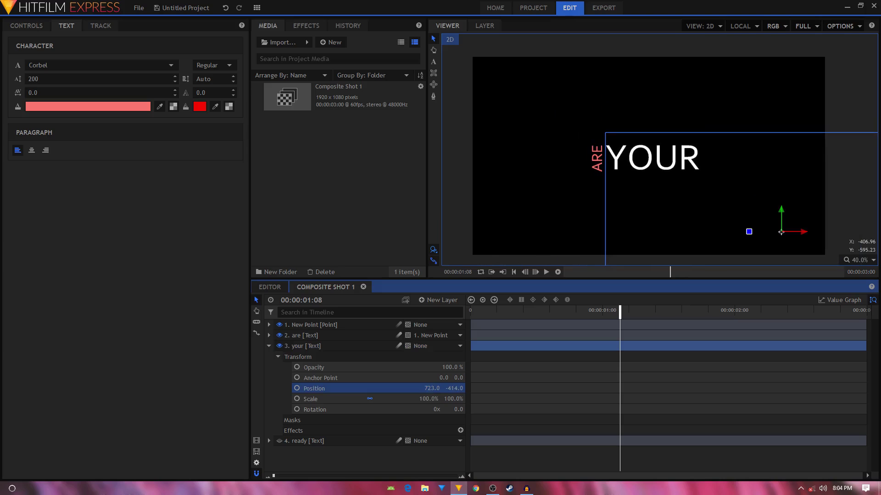
# Enable a position keyframe on the your layer at 00:00:00:50
pyautogui.moveTo(546, 318); pyautogui.dragTo(600, 319)
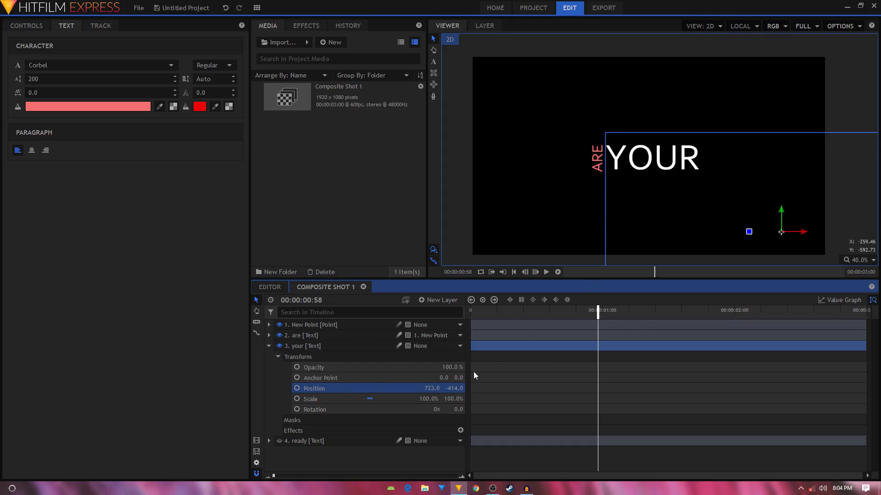
pyautogui.moveTo(598, 315); pyautogui.dragTo(580, 315)
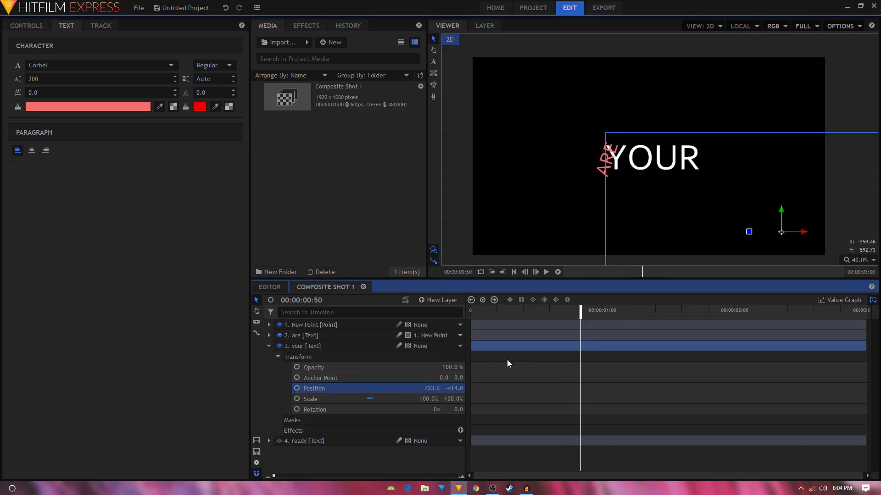
pyautogui.click(297, 388)
# At 00:00:00:20, set the your layer's X position to -553 and change both position keyframes to Manual Bezier
pyautogui.press('Left')
pyautogui.press('Left')
pyautogui.press('Left')
pyautogui.press('Left')
pyautogui.press('Left')
pyautogui.press('Left')
pyautogui.press('Left')
pyautogui.press('Left')
pyautogui.press('Left')
pyautogui.press('Left')
pyautogui.press('Left')
pyautogui.press('Left')
pyautogui.press('Left')
pyautogui.press('Left')
pyautogui.press('Left')
pyautogui.press('Left')
pyautogui.press('Left')
pyautogui.press('Left')
pyautogui.press('Left')
pyautogui.press('Left')
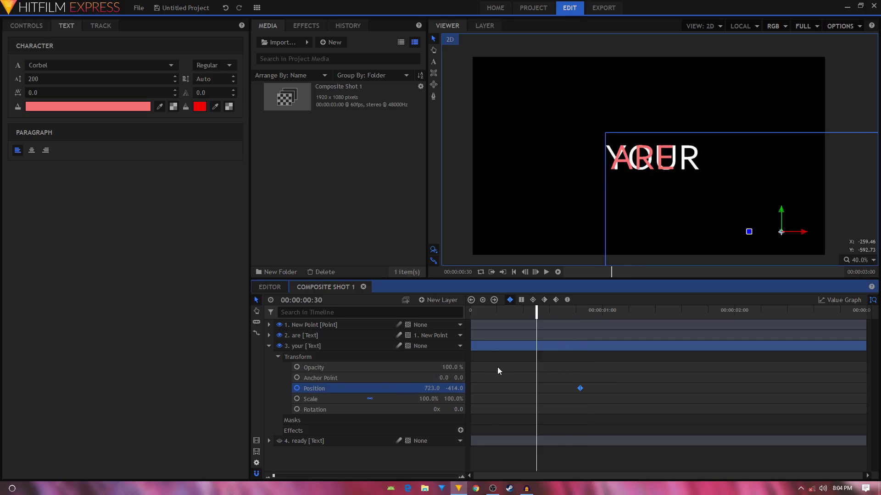
pyautogui.press('Left')
pyautogui.press('Left')
pyautogui.press('Left')
pyautogui.press('Left')
pyautogui.press('Left')
pyautogui.press('Left')
pyautogui.press('Left')
pyautogui.press('Left')
pyautogui.press('Left')
pyautogui.press('Left')
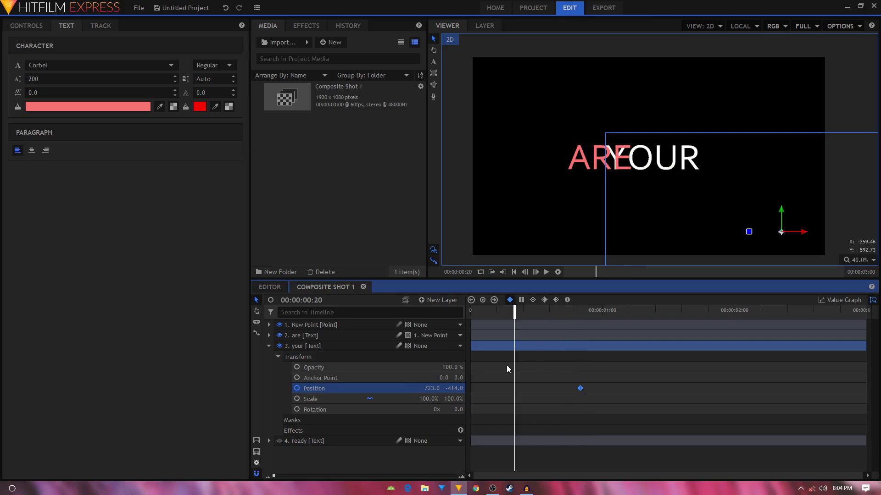
pyautogui.moveTo(436, 388); pyautogui.dragTo(255, 388)
pyautogui.moveTo(503, 376); pyautogui.dragTo(603, 400)
pyautogui.click(568, 300)
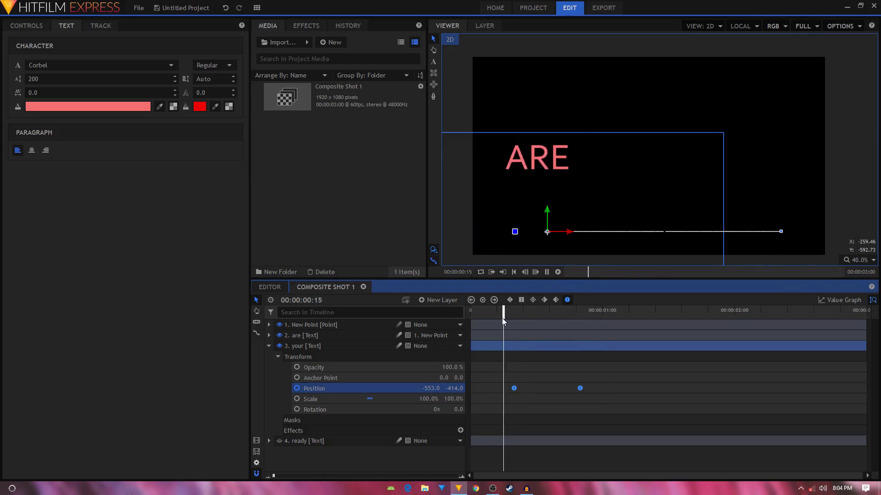
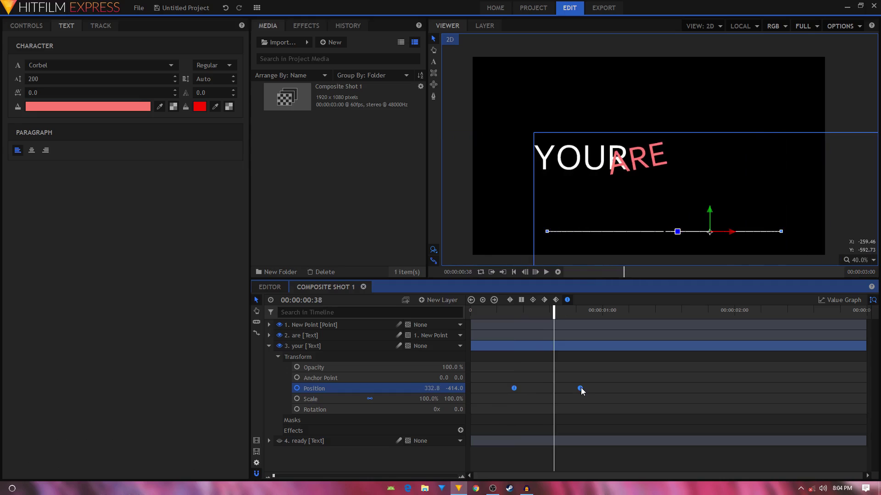
# Shift both of the your layer's position keyframes about five frames later and scrub through the animation to check the timing
pyautogui.moveTo(581, 389); pyautogui.dragTo(588, 390)
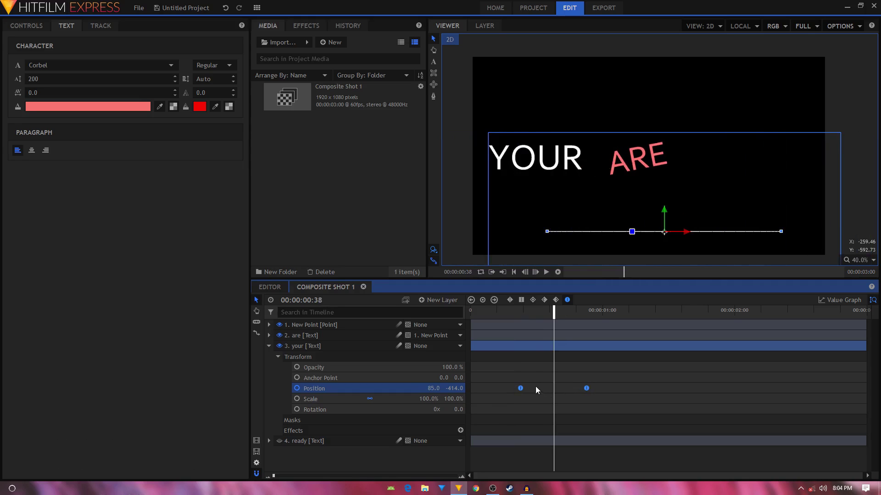
pyautogui.moveTo(587, 389); pyautogui.dragTo(592, 389)
pyautogui.moveTo(554, 330); pyautogui.dragTo(592, 333)
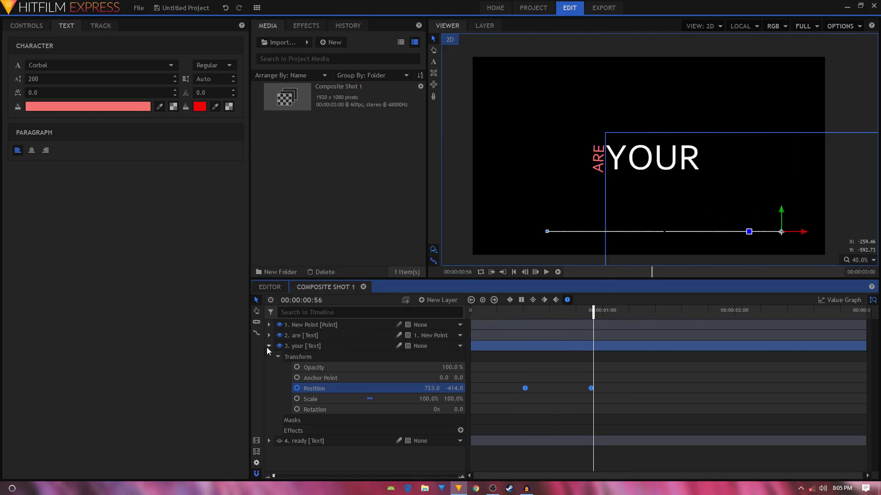
pyautogui.click(268, 345)
pyautogui.click(372, 404)
pyautogui.moveTo(499, 320); pyautogui.dragTo(564, 322)
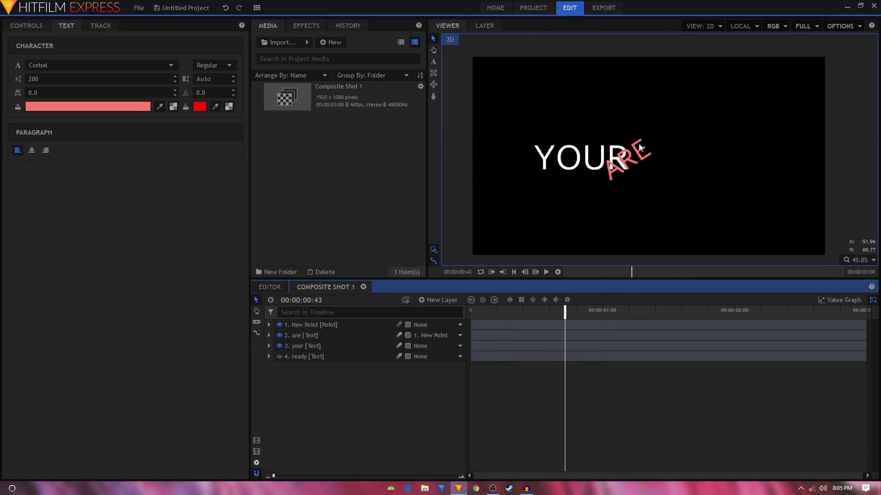
# Create a 1920 x 1080 grey plane layer named mask and hide it
pyautogui.scroll(1, 644, 139)
pyautogui.scroll(-2, 605, 176)
pyautogui.scroll(1, 609, 177)
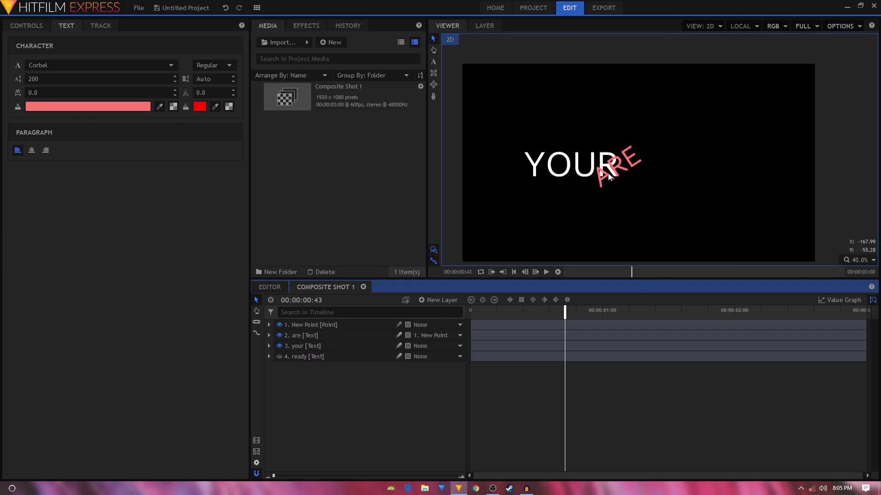
pyautogui.click(436, 300)
pyautogui.click(436, 310)
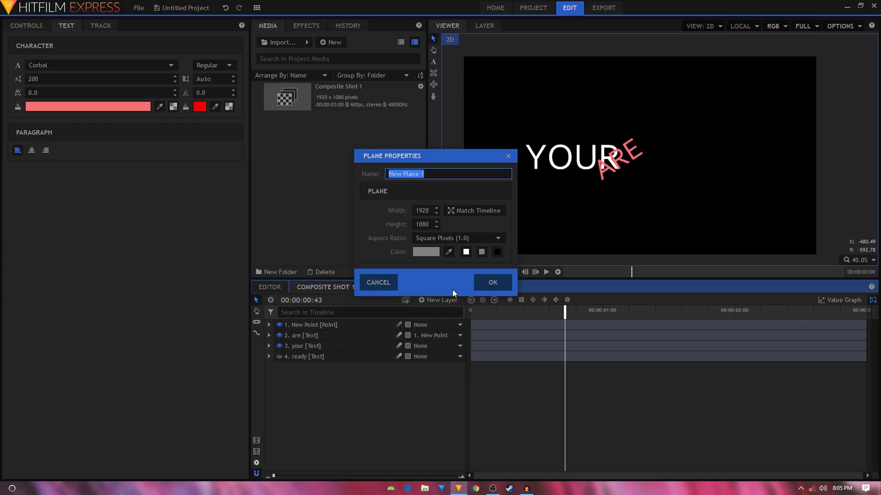
pyautogui.write('mask')
pyautogui.click(501, 284)
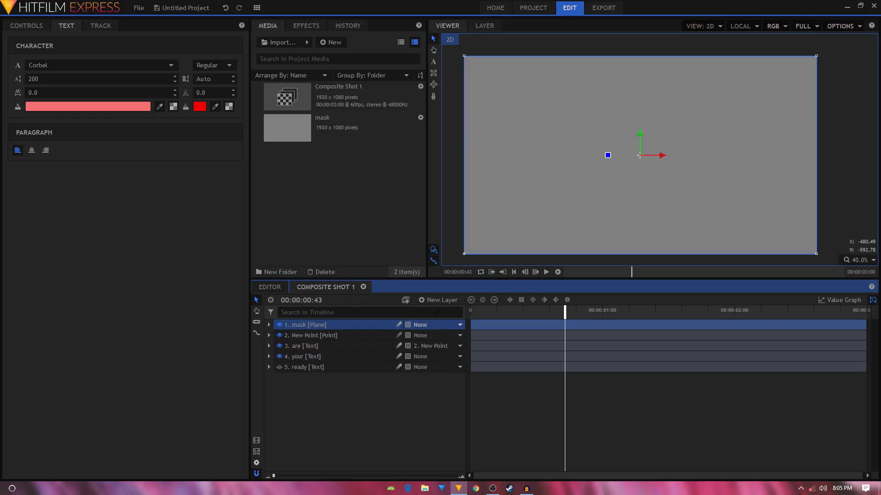
pyautogui.click(279, 325)
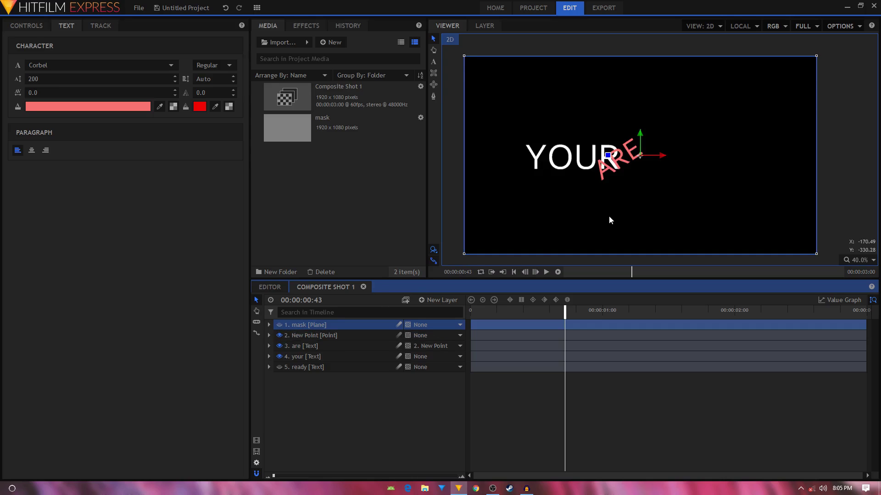
# At 00:00:01:00, move the mask plane horizontally to the left until its right edge sits between ARE and YOUR
pyautogui.click(663, 159)
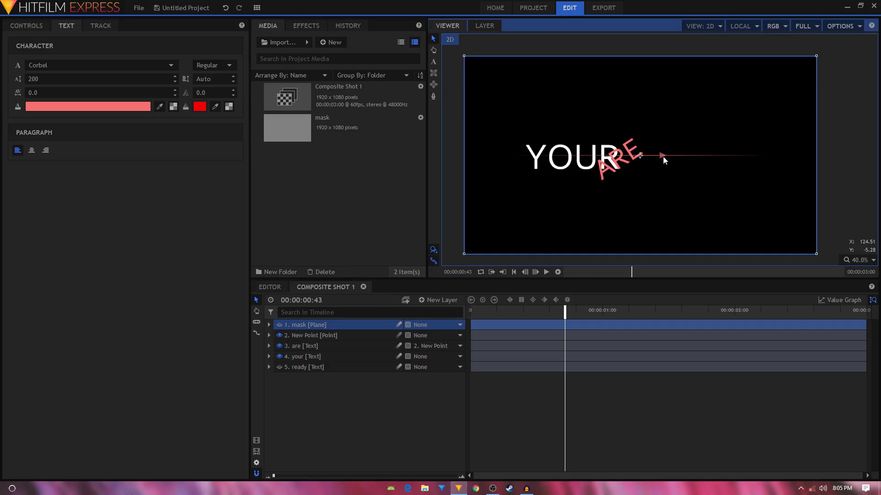
pyautogui.moveTo(584, 308); pyautogui.dragTo(602, 327)
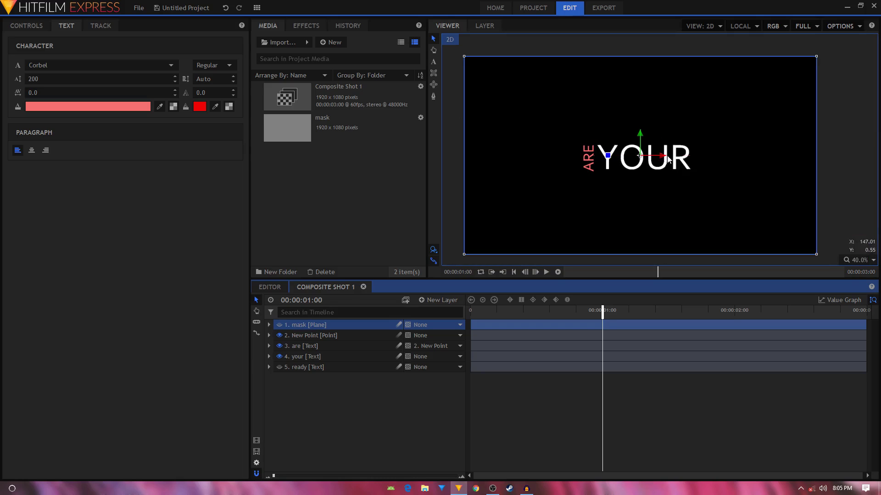
pyautogui.moveTo(665, 158); pyautogui.dragTo(526, 156)
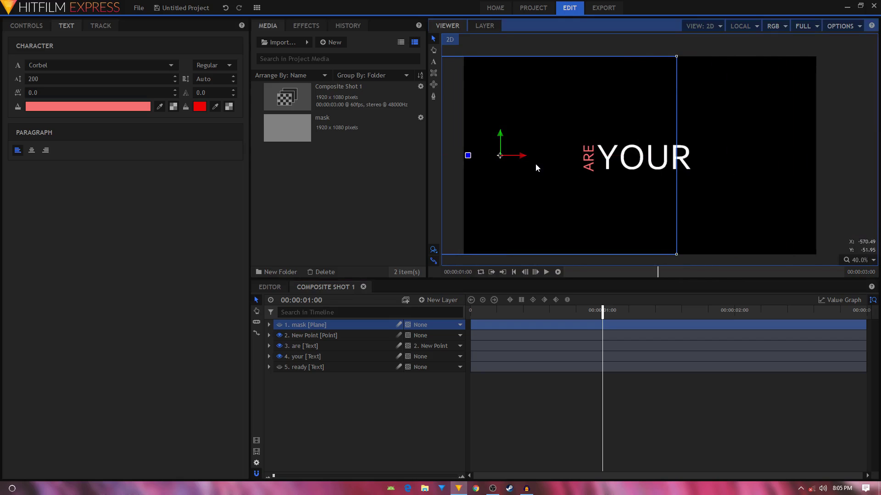
pyautogui.moveTo(524, 157); pyautogui.dragTo(441, 153)
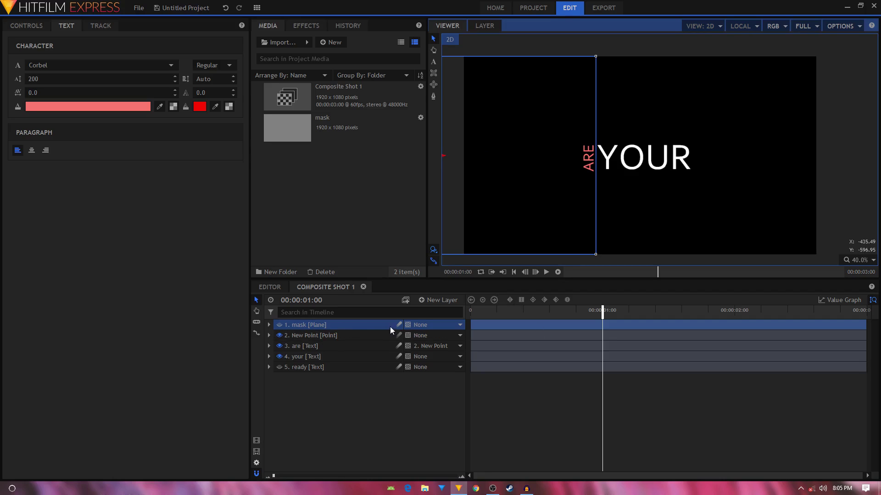
# Parent the mask plane to the New Point layer, show it briefly to check its motion, and hide it again
pyautogui.click(430, 325)
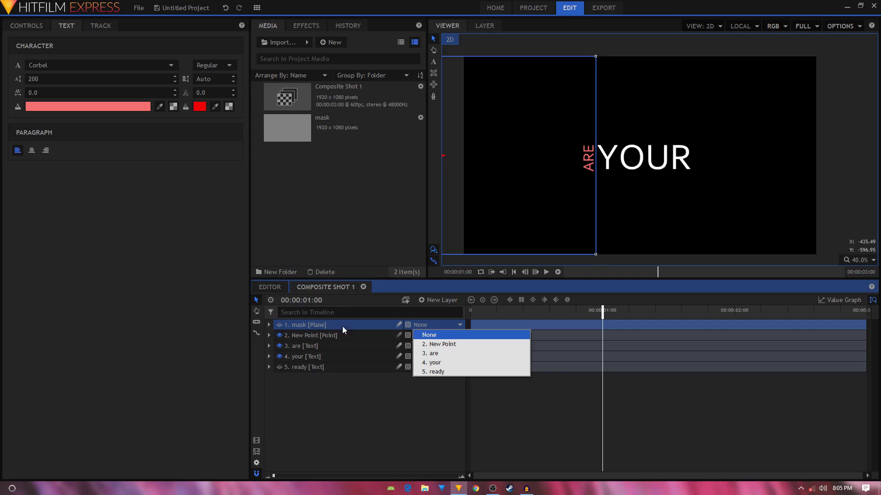
pyautogui.click(443, 345)
pyautogui.click(279, 325)
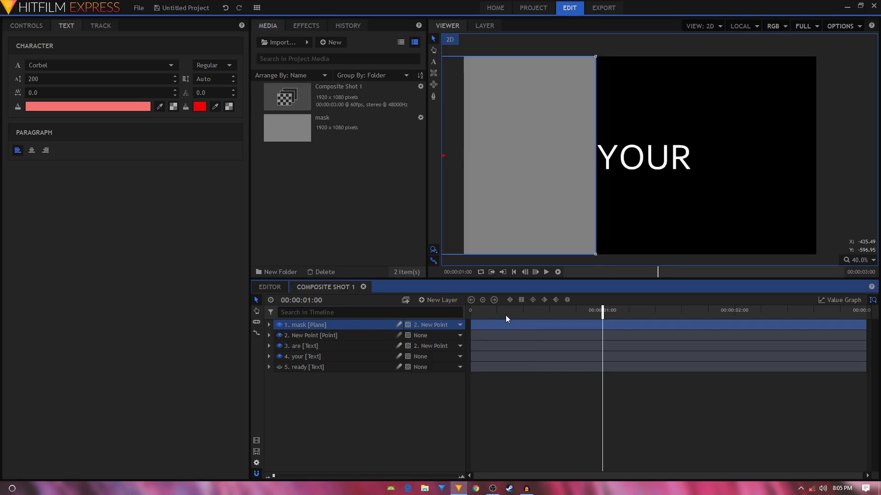
pyautogui.moveTo(509, 310); pyautogui.dragTo(527, 307)
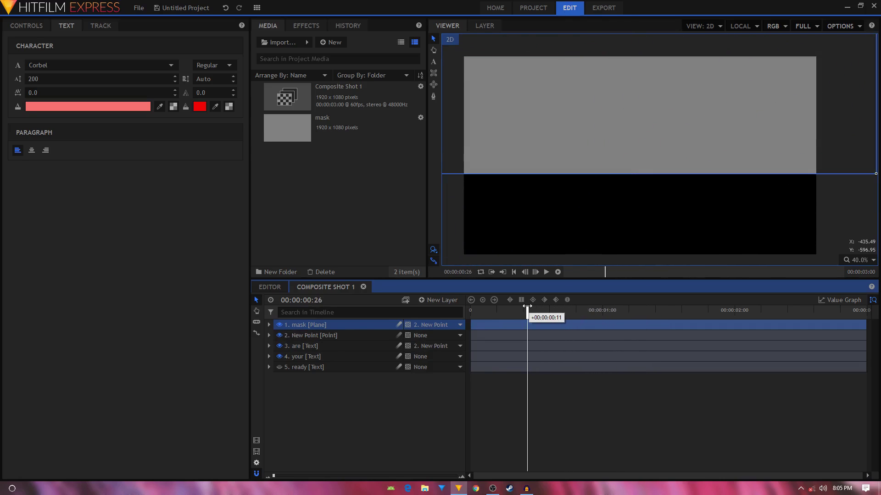
pyautogui.click(277, 326)
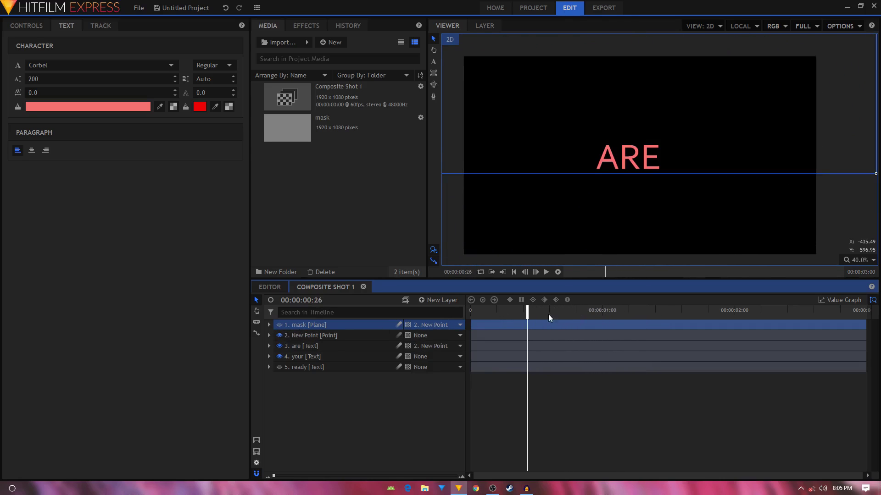
# Find the Set Matte effect and apply it to the your text layer
pyautogui.click(302, 27)
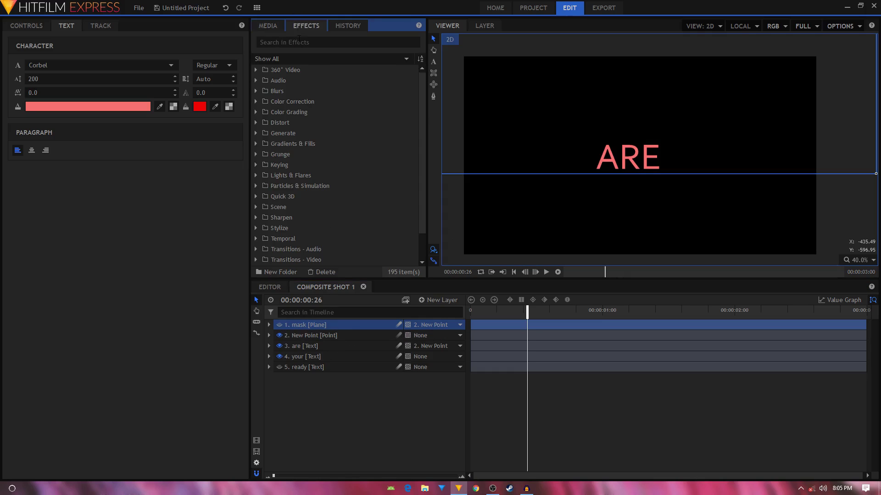
pyautogui.click(299, 42)
pyautogui.write('set')
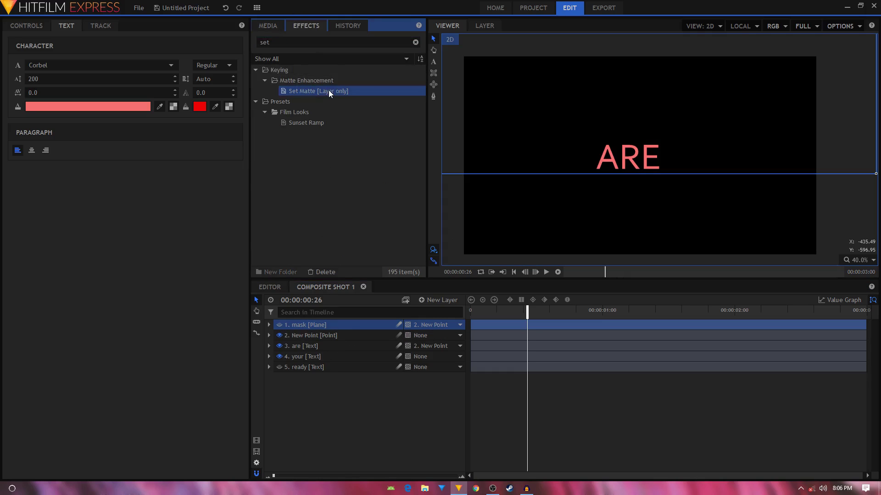
pyautogui.moveTo(328, 91); pyautogui.dragTo(311, 359)
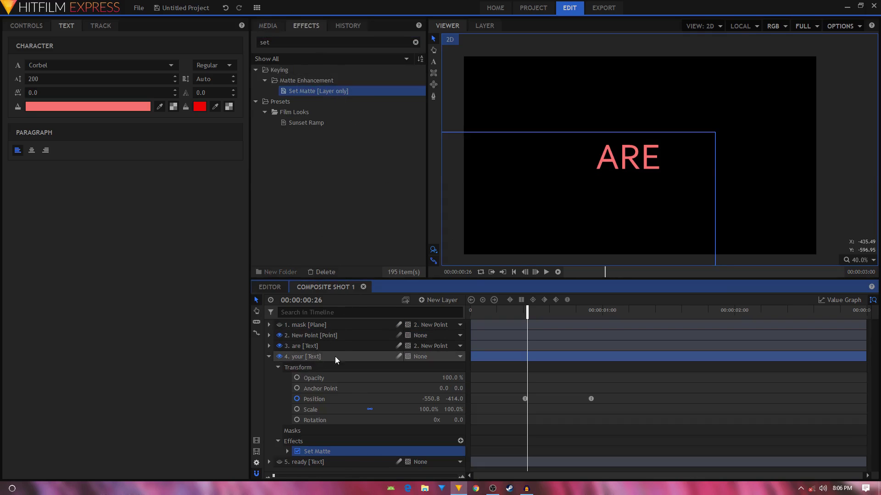
# Set the Set Matte source layer to mask and its blend to Subtract, scrub through the result, and collapse the your layer
pyautogui.click(287, 451)
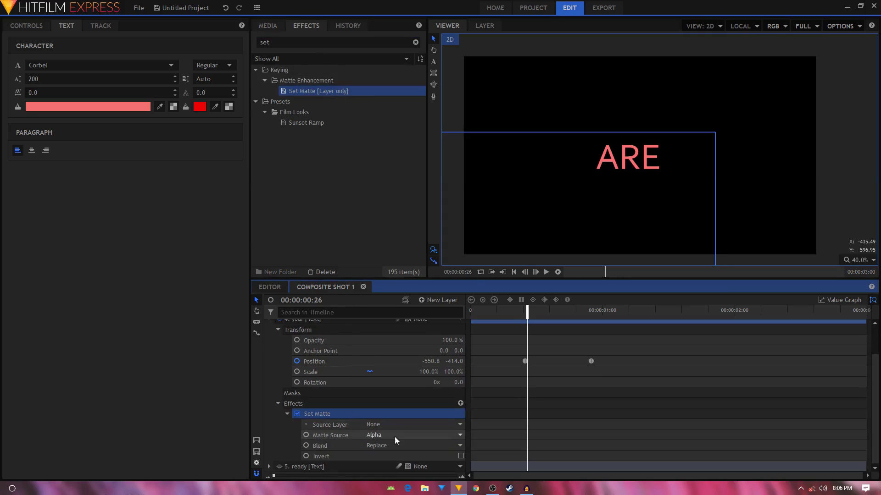
pyautogui.click(395, 425)
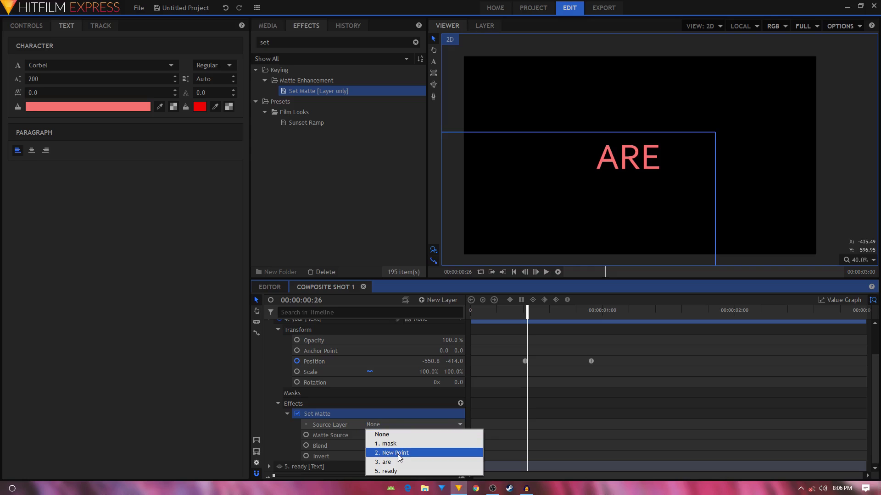
pyautogui.click(383, 444)
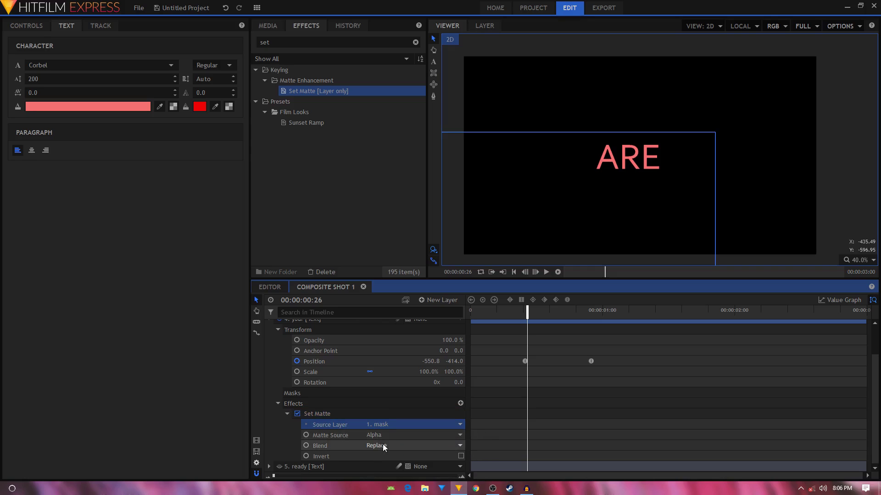
pyautogui.click(385, 446)
pyautogui.click(380, 463)
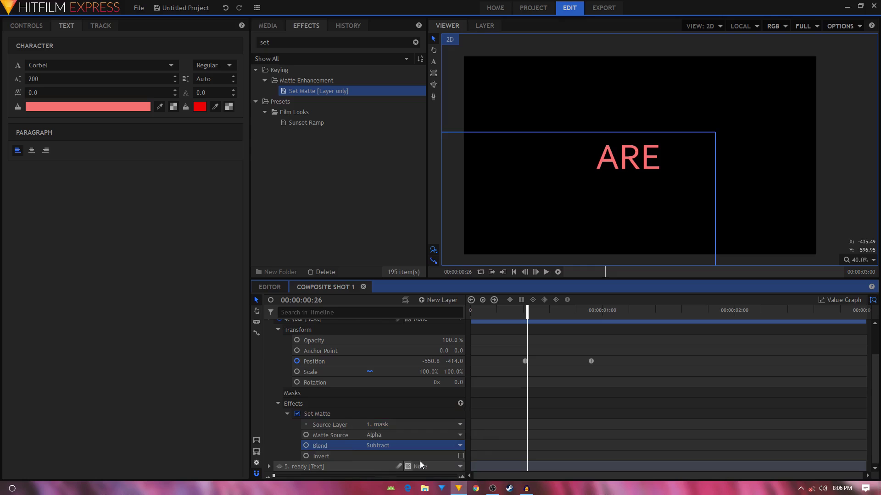
pyautogui.moveTo(466, 311); pyautogui.dragTo(597, 328)
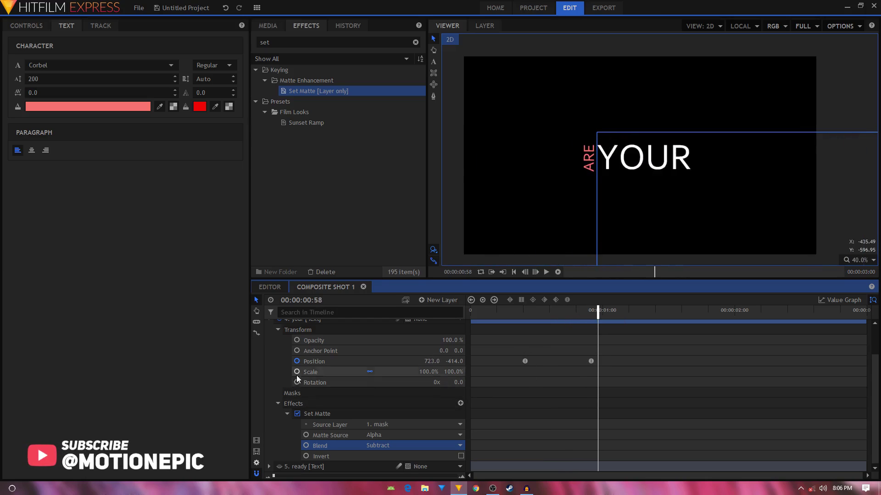
pyautogui.click(287, 414)
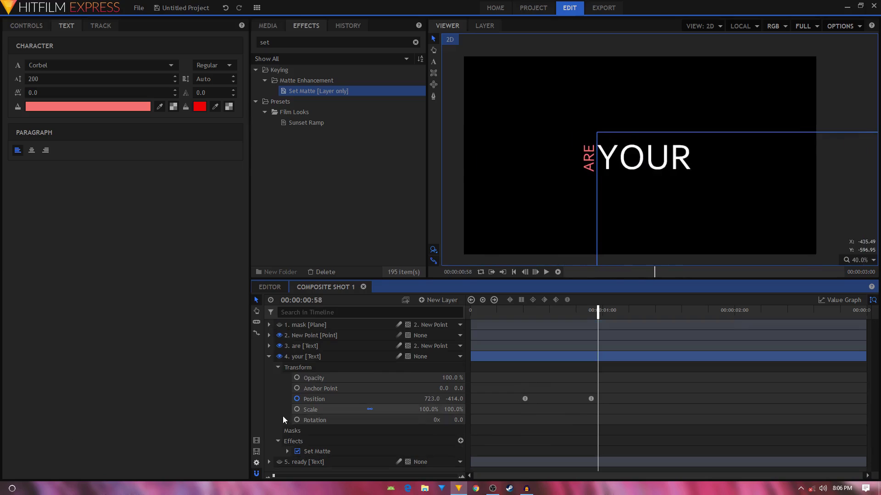
pyautogui.click(278, 442)
pyautogui.click(270, 360)
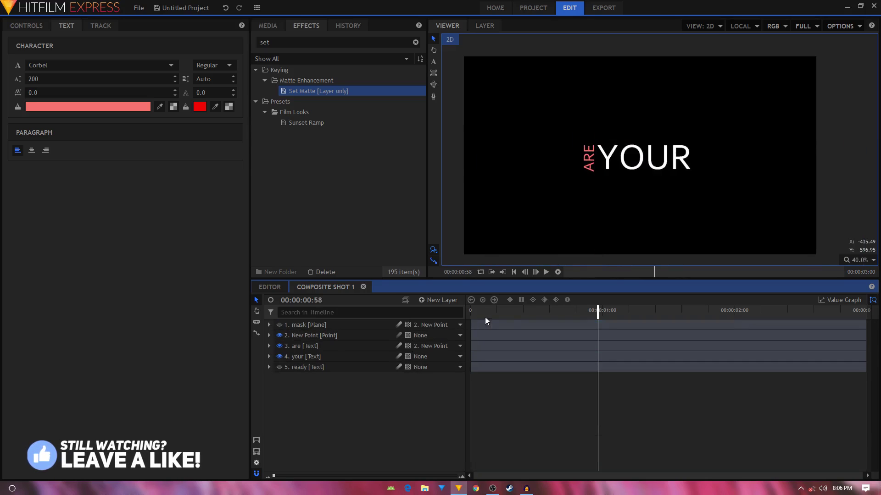
# Play the animation from the start and scrub through the ARE and YOUR reveal to check the matte
pyautogui.click(472, 311)
pyautogui.press('space')
pyautogui.press('space')
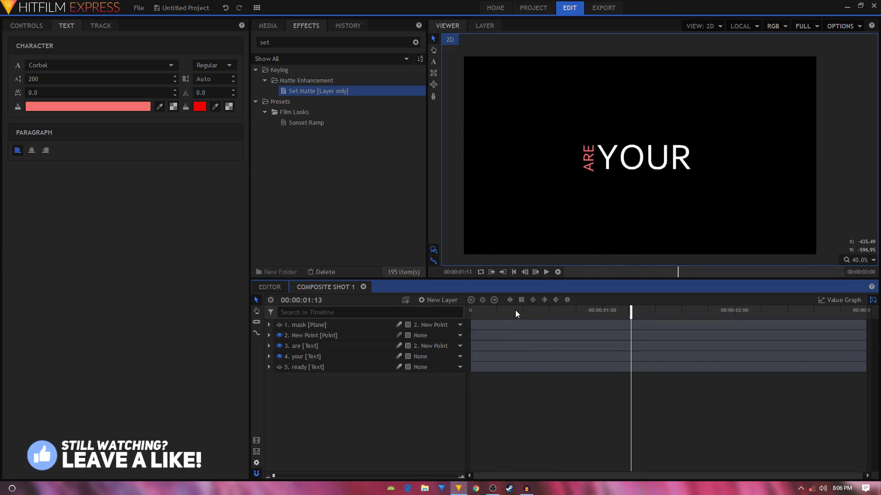
pyautogui.moveTo(533, 313); pyautogui.dragTo(611, 321)
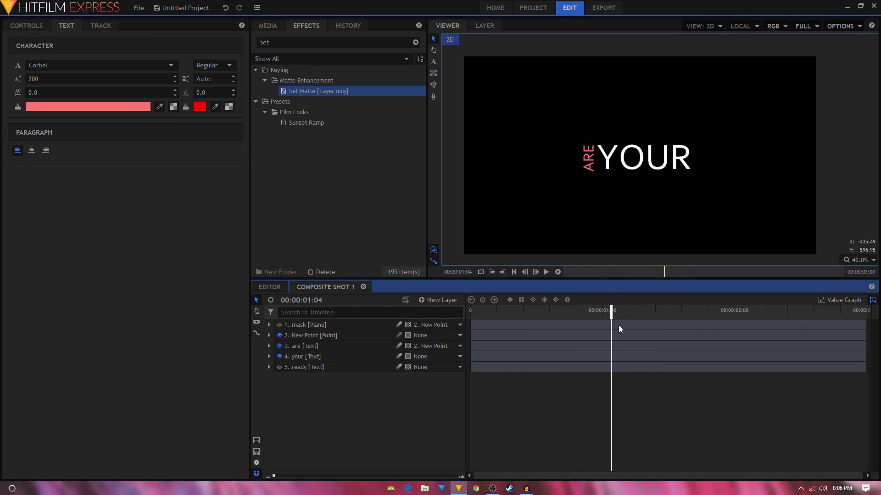
# Add a second point layer to the composite shot and rename it New Point 2
pyautogui.click(436, 301)
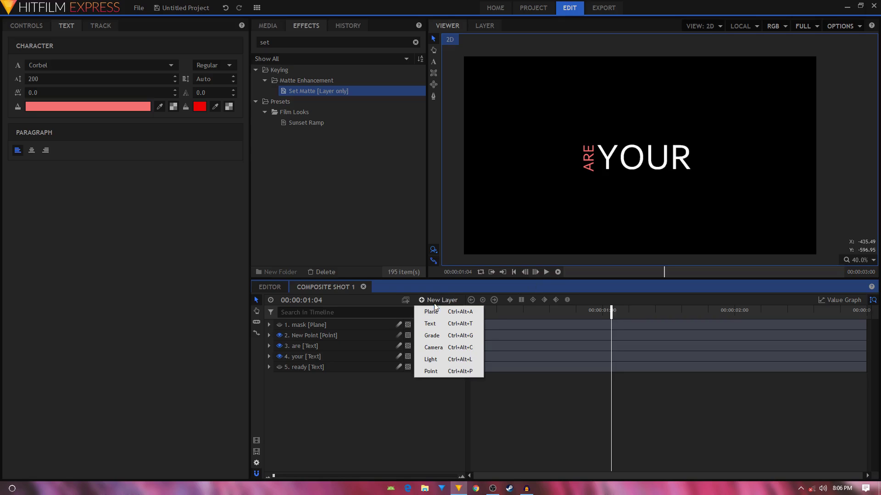
pyautogui.click(443, 371)
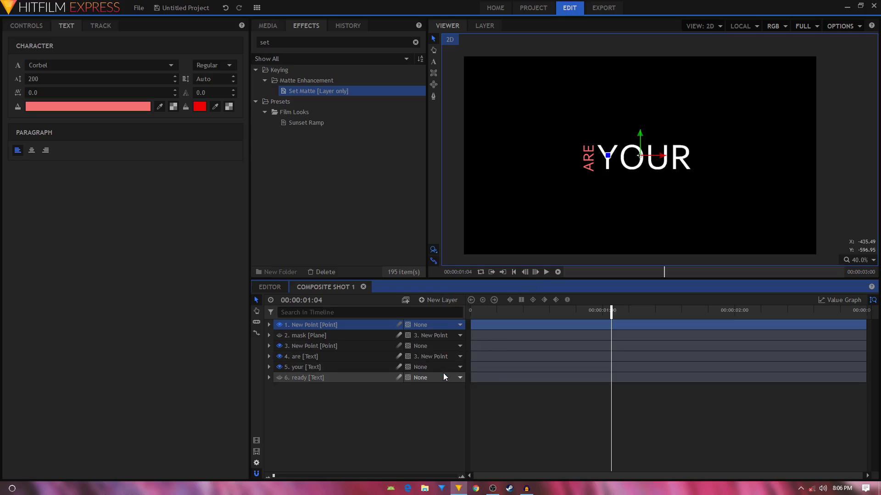
pyautogui.rightClick(329, 328)
pyautogui.click(360, 310)
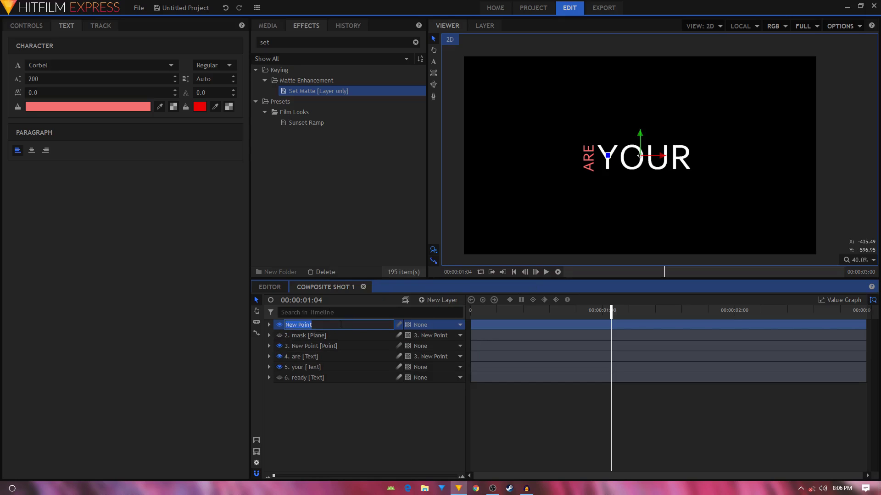
pyautogui.write('2')
pyautogui.press('Return')
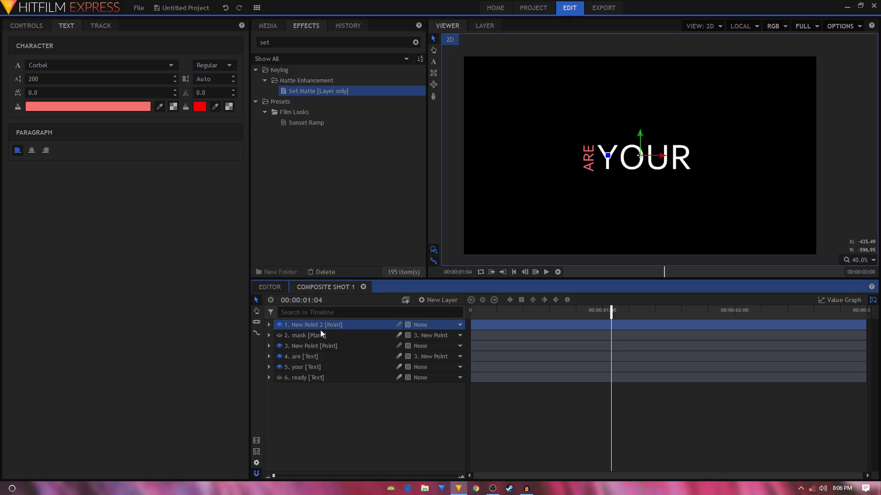
pyautogui.click(270, 325)
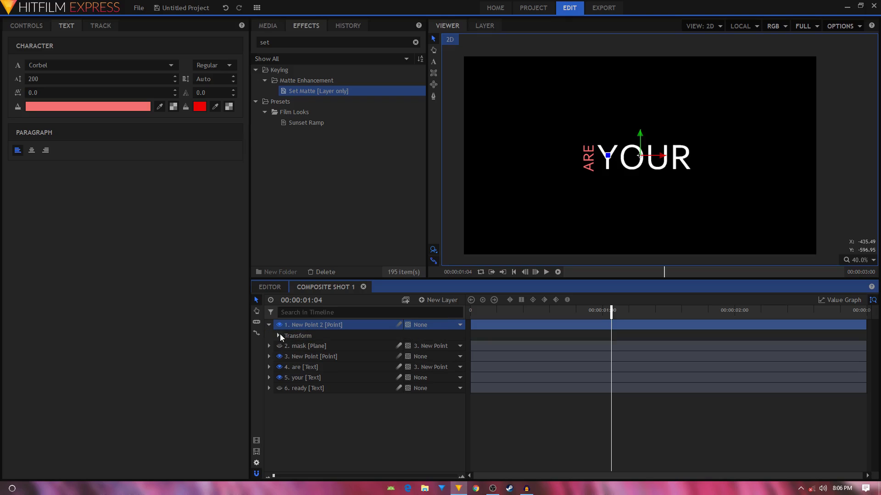
pyautogui.click(278, 335)
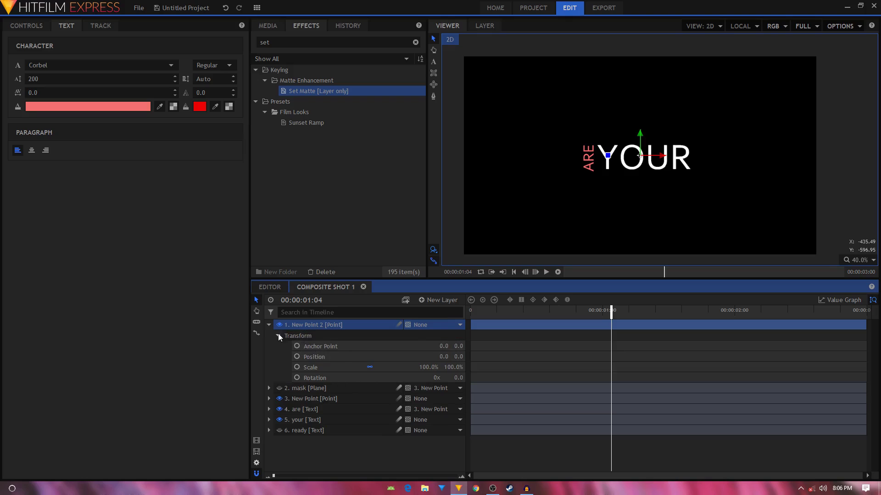
pyautogui.click(278, 336)
pyautogui.click(268, 326)
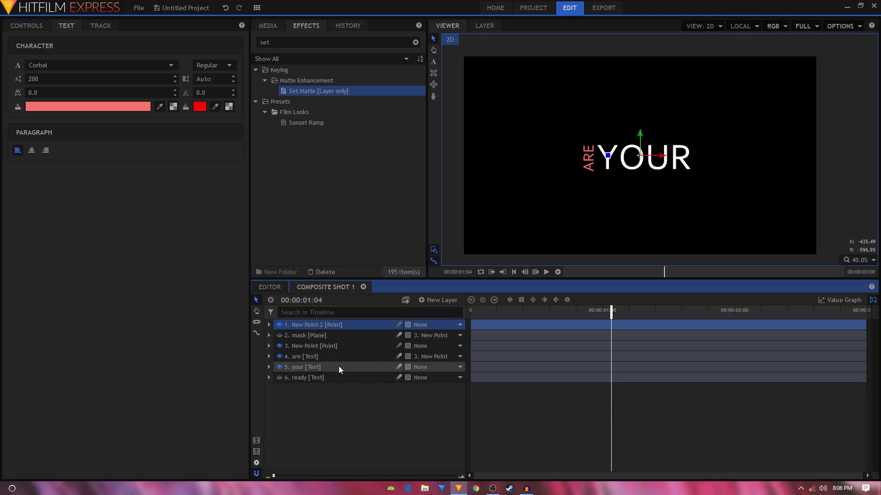
# Parent the your text layer and the original New Point layer to New Point 2
pyautogui.click(313, 368)
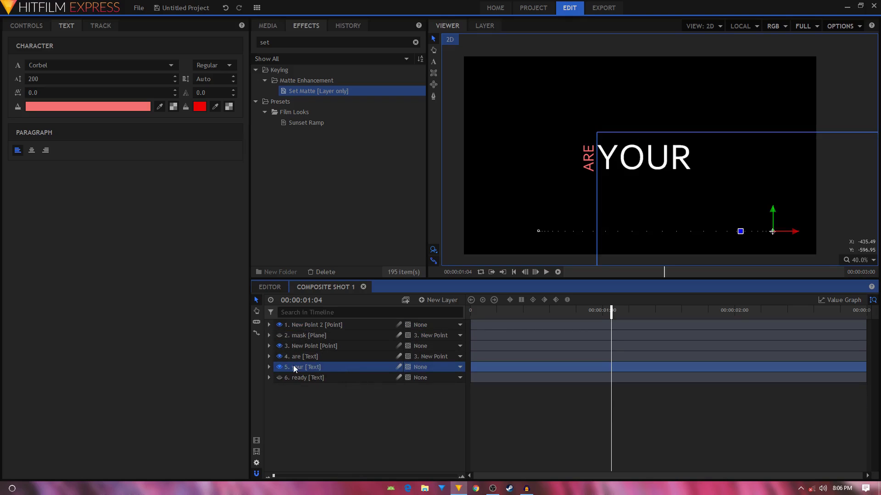
pyautogui.click(437, 369)
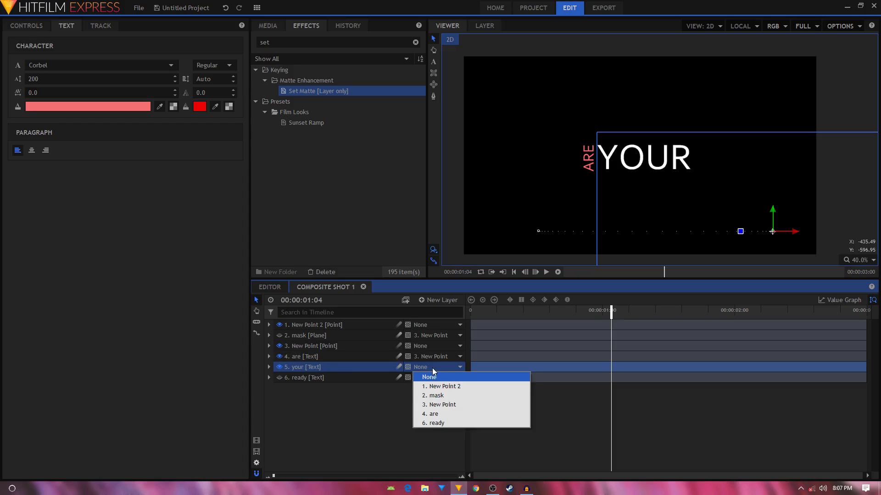
pyautogui.click(447, 387)
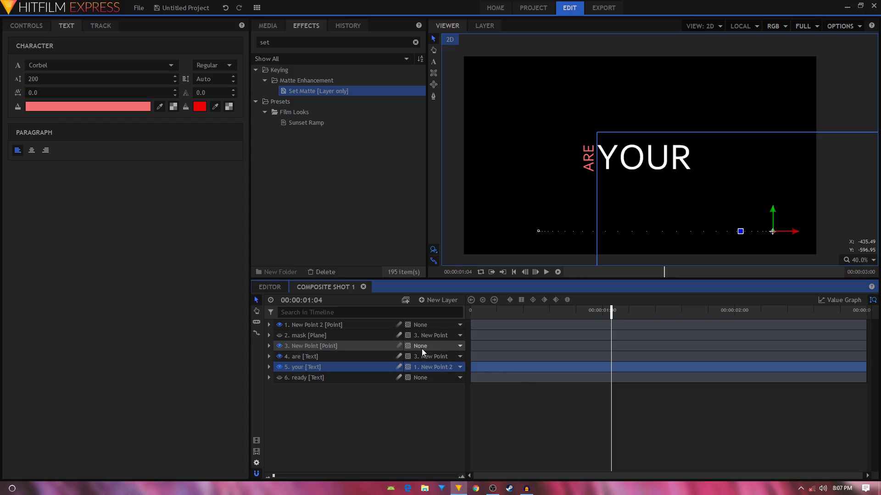
pyautogui.click(311, 346)
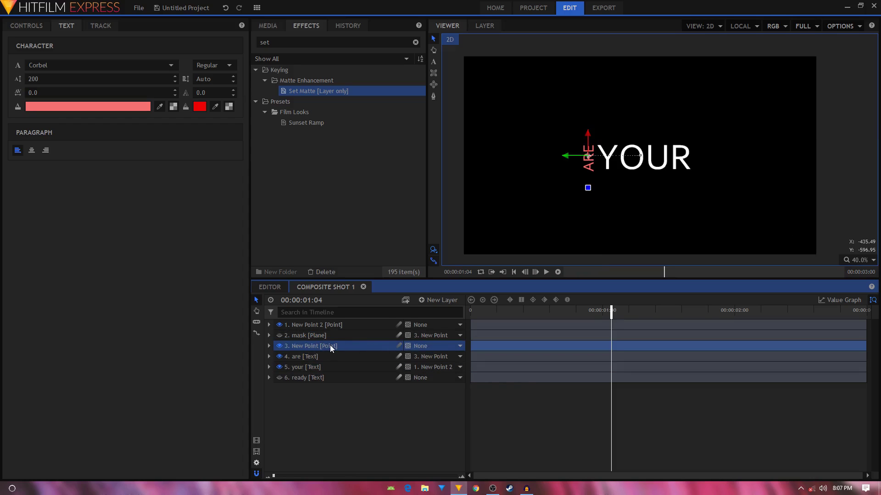
pyautogui.click(439, 346)
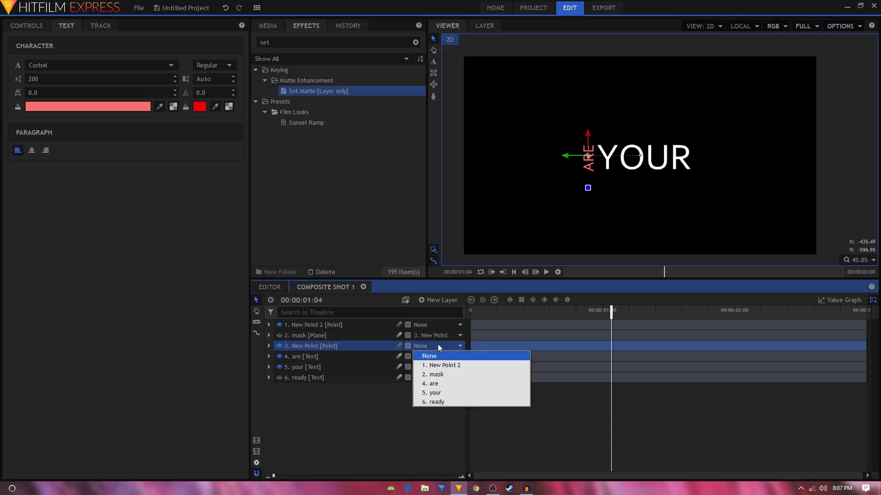
pyautogui.click(449, 370)
# At 00:00:01:01, enable keyframes for the position, scale and rotation of New Point 2
pyautogui.click(329, 326)
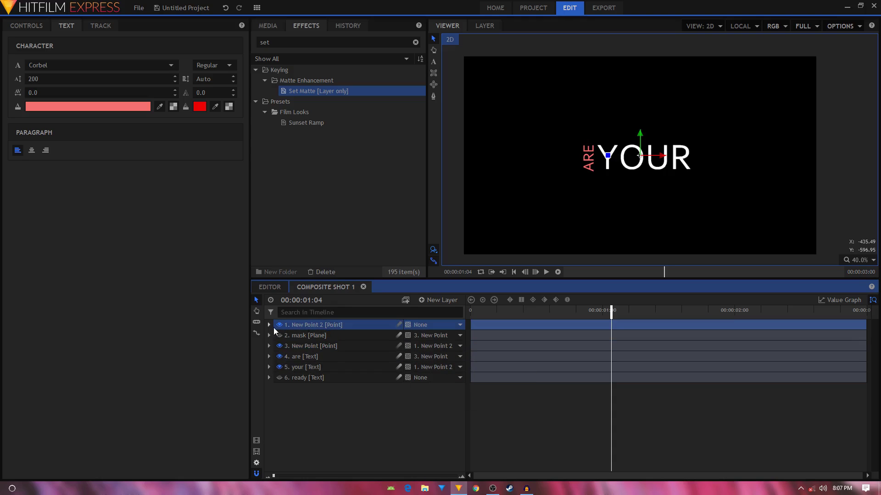
pyautogui.click(269, 325)
pyautogui.click(278, 336)
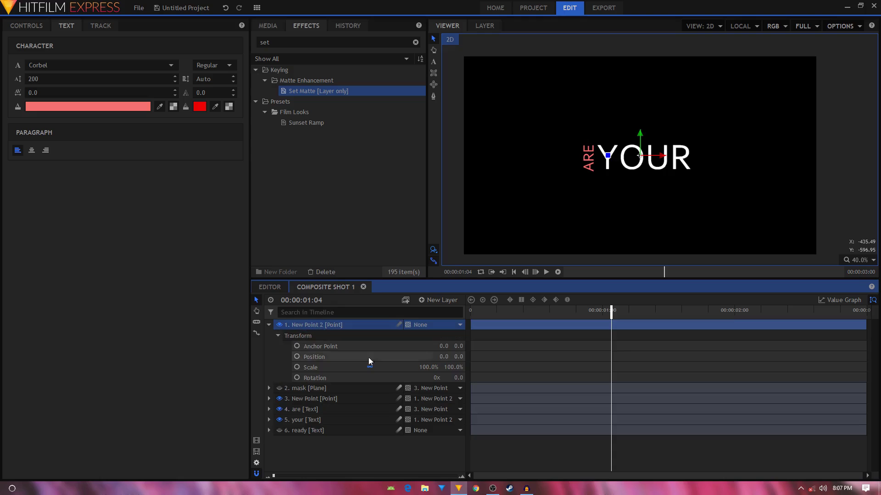
pyautogui.moveTo(568, 319); pyautogui.dragTo(604, 323)
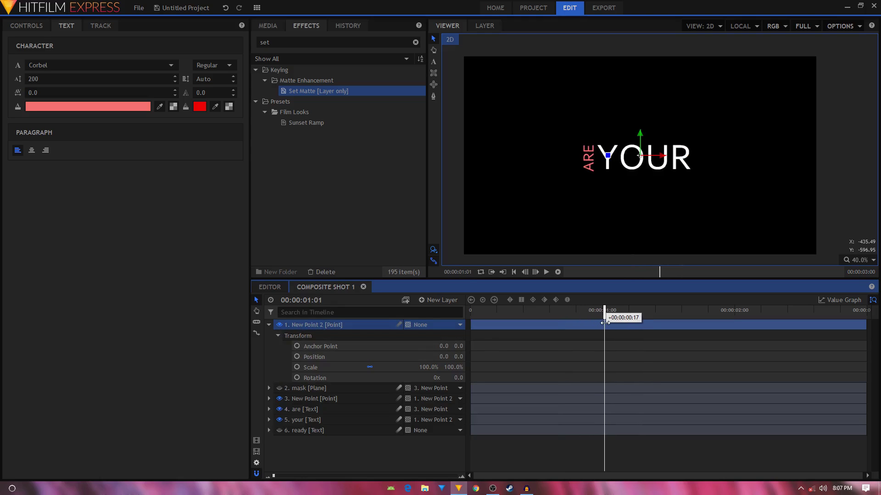
pyautogui.click(296, 357)
pyautogui.click(297, 367)
pyautogui.click(298, 377)
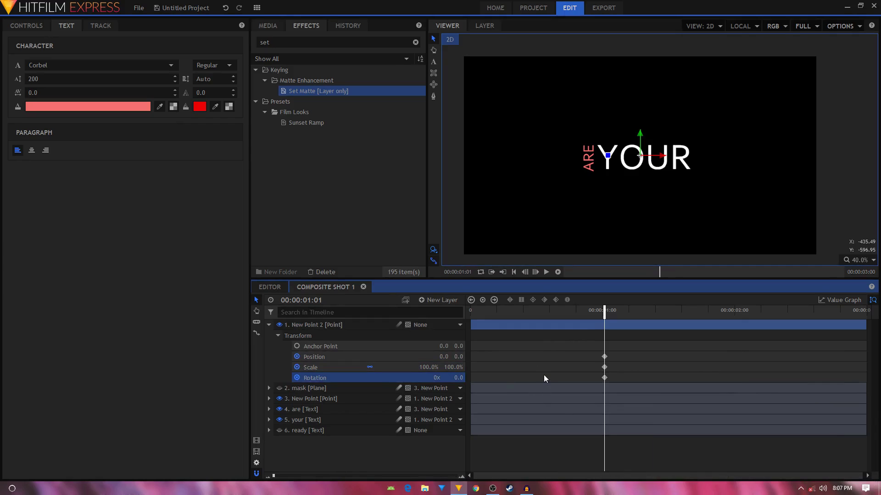
# At 00:00:01:31, set New Point 2's rotation to 90, its scale to 34% and its position to -381, 0
pyautogui.press('space')
pyautogui.press('space')
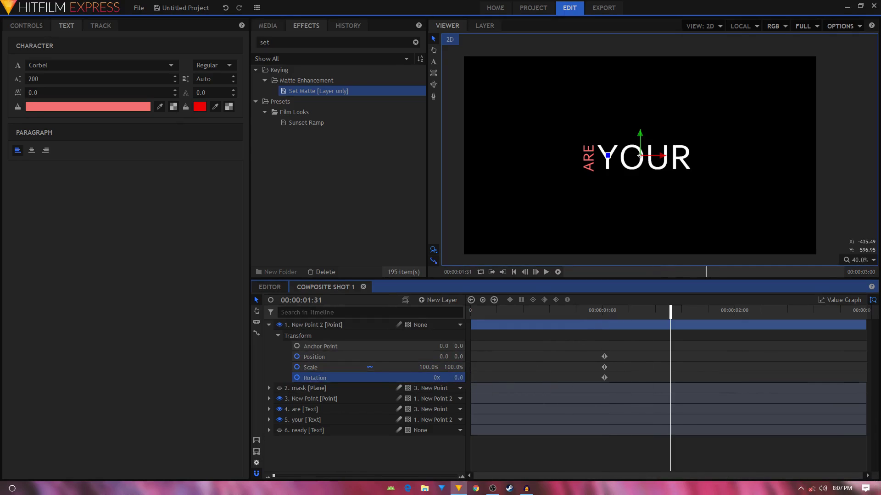
pyautogui.click(459, 377)
pyautogui.press('Return')
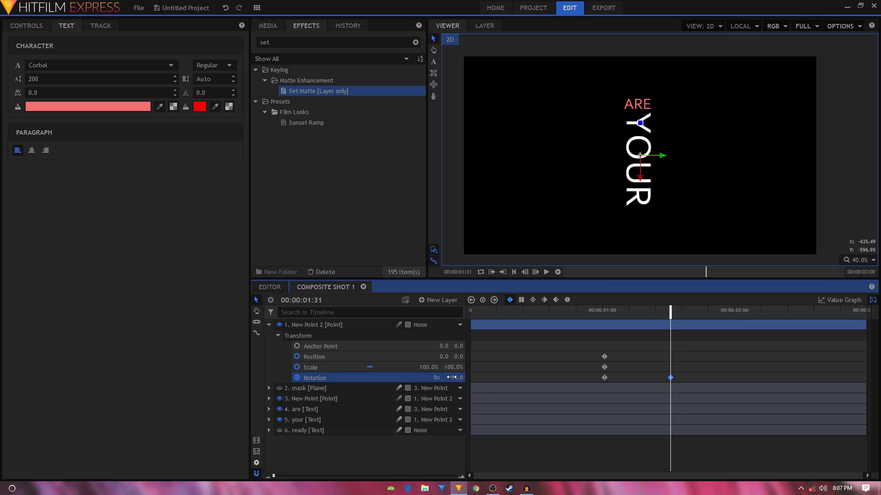
pyautogui.moveTo(434, 367); pyautogui.dragTo(268, 357)
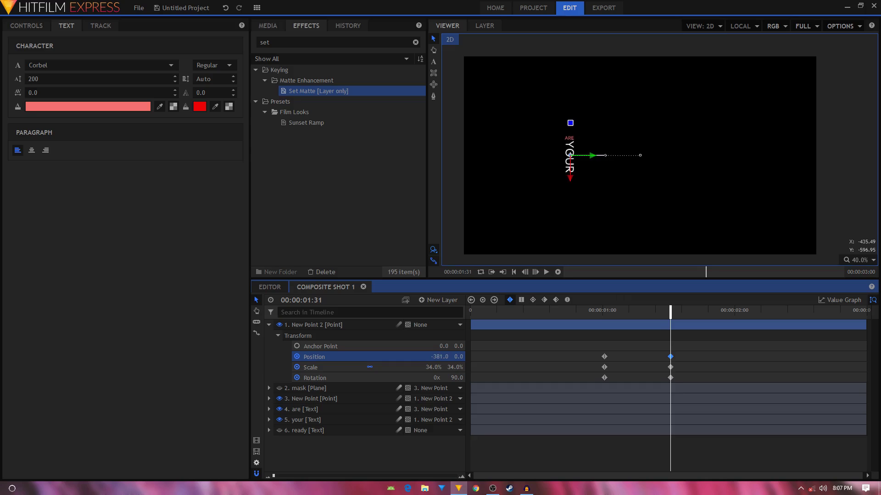
# Ease all of New Point 2's position, scale and rotation keyframes, scrub through the motion, and collapse the layer
pyautogui.moveTo(592, 345); pyautogui.dragTo(705, 381)
pyautogui.click(568, 300)
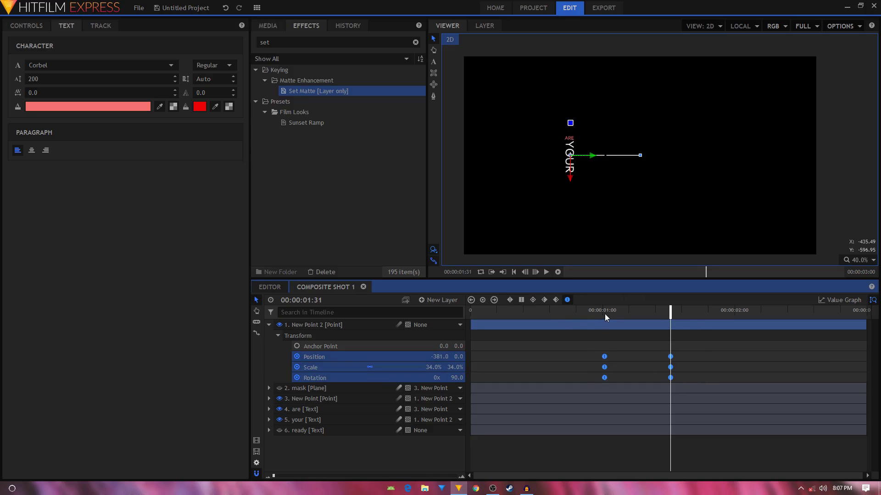
pyautogui.moveTo(604, 314); pyautogui.dragTo(670, 323)
pyautogui.click(269, 325)
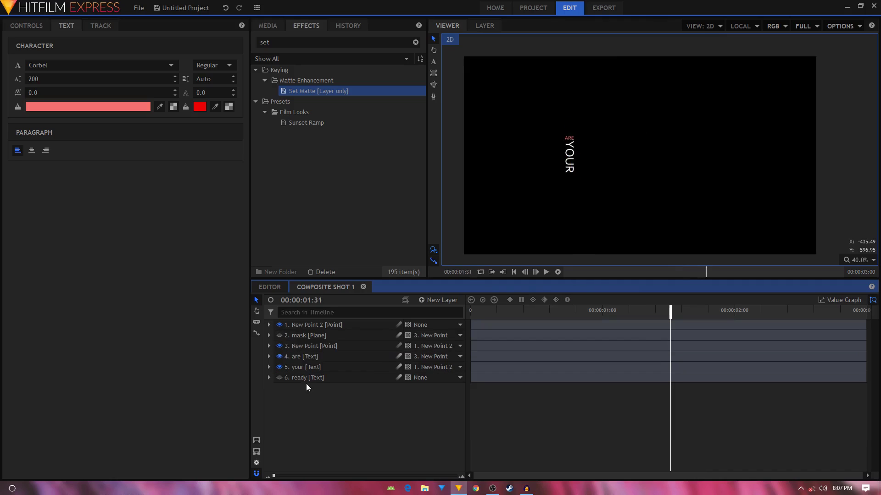
# Show the ready text layer and position it at 606, -393, directly to the right of the rotated YOUR
pyautogui.click(306, 380)
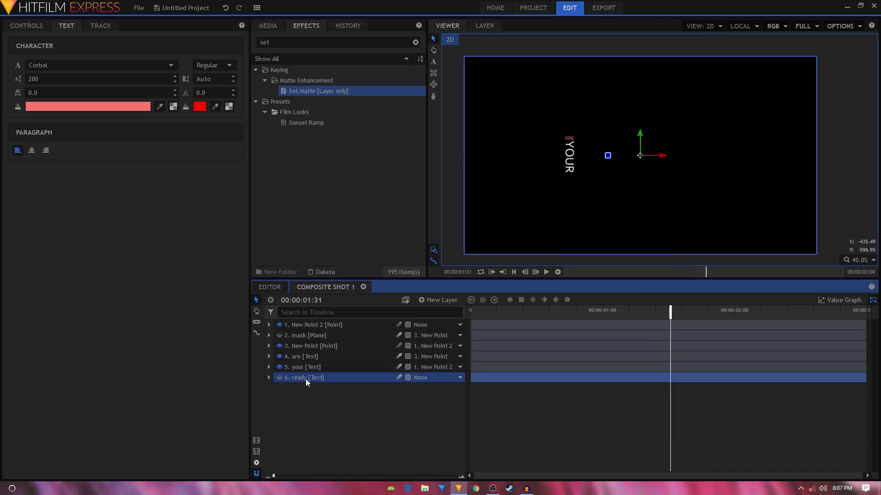
pyautogui.click(280, 377)
pyautogui.click(269, 378)
pyautogui.click(278, 389)
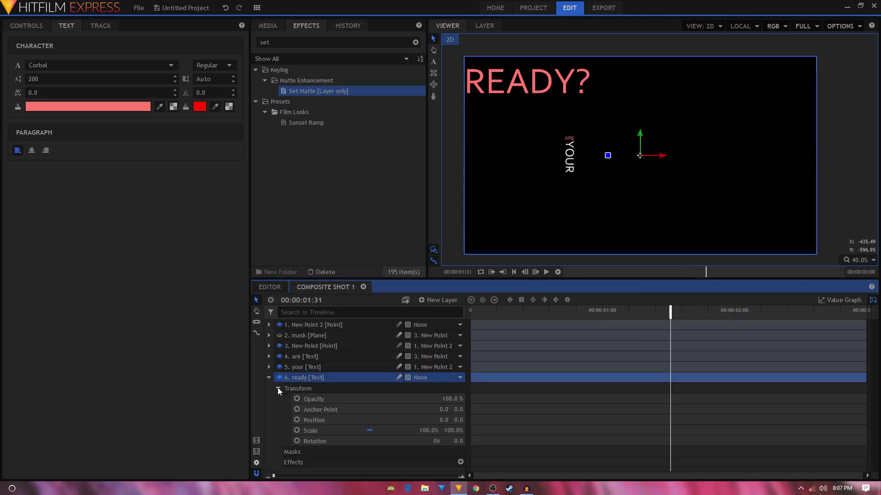
pyautogui.moveTo(439, 420); pyautogui.dragTo(590, 420)
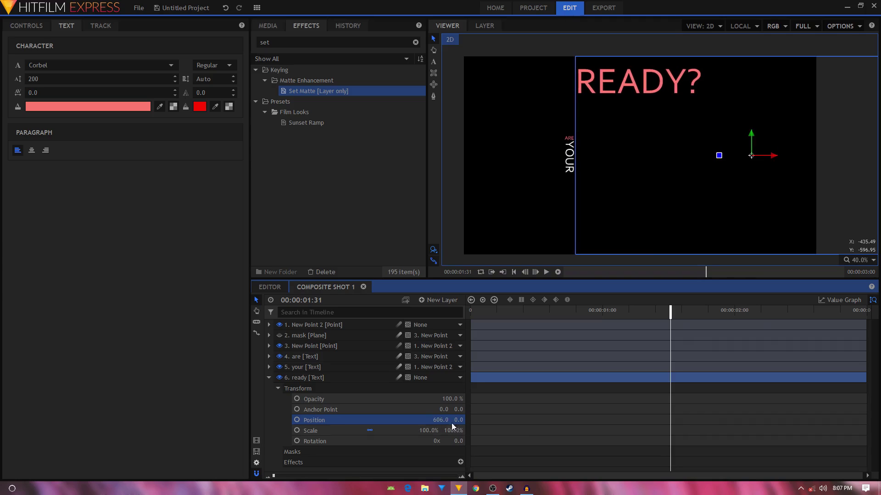
pyautogui.moveTo(452, 423); pyautogui.dragTo(356, 422)
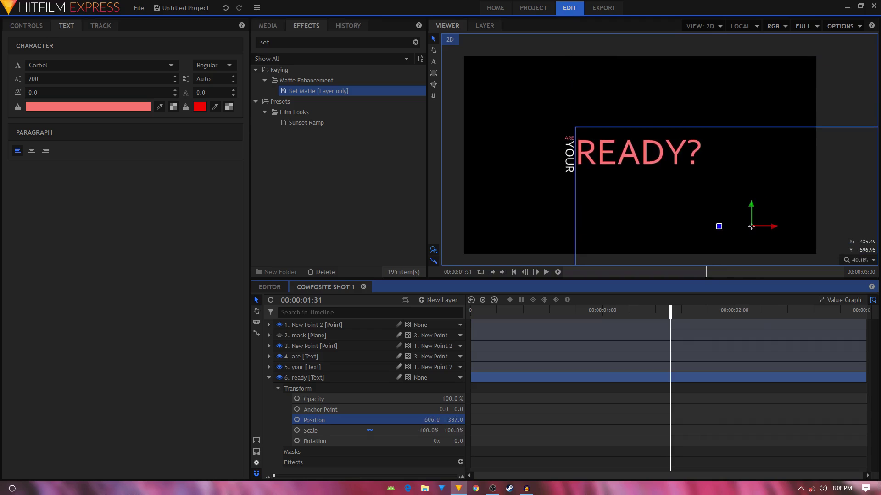
pyautogui.moveTo(355, 423); pyautogui.dragTo(353, 422)
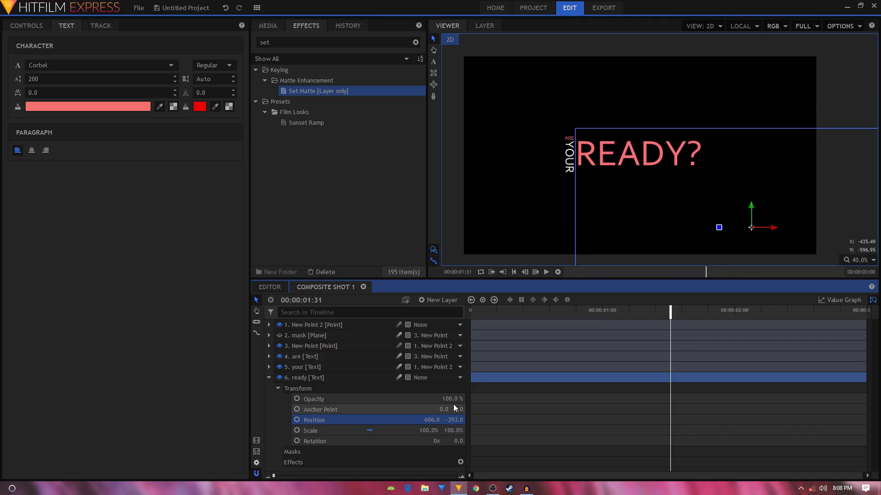
pyautogui.click(269, 378)
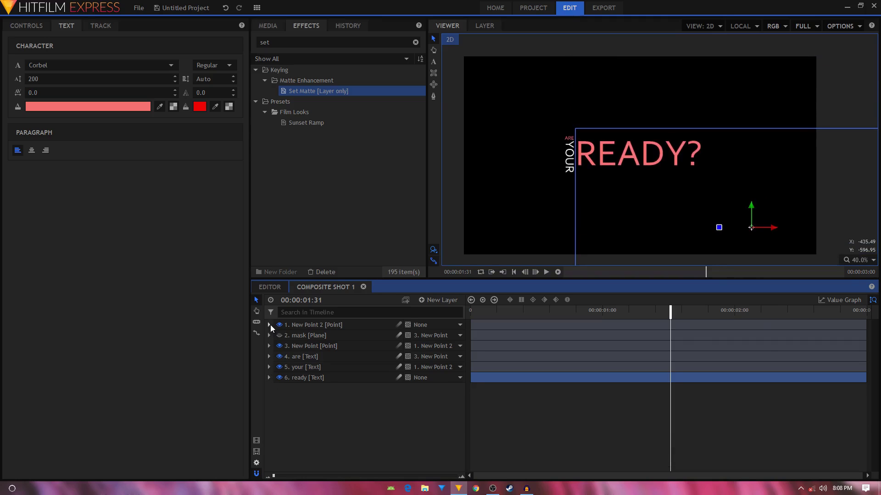
# Reduce New Point 2's scale slightly at its 00:00:01:31 keyframe to match YOUR to the height of READY?
pyautogui.click(269, 324)
pyautogui.click(670, 367)
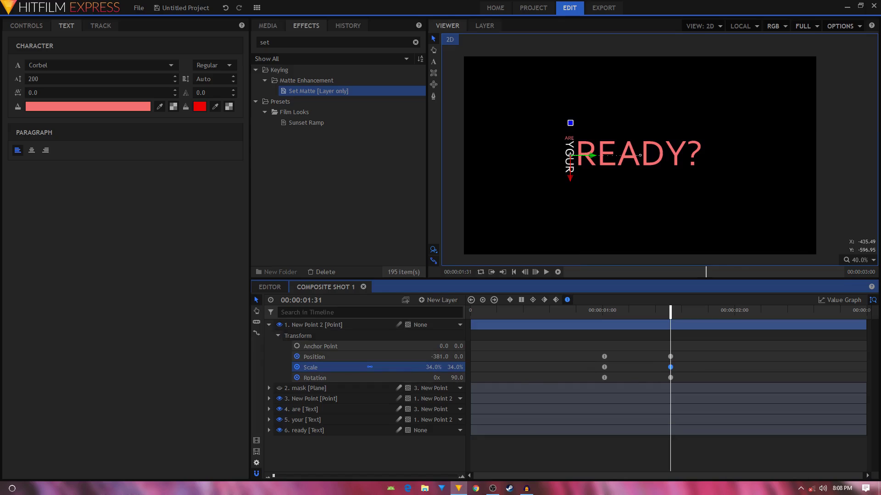
pyautogui.moveTo(434, 367); pyautogui.dragTo(426, 367)
pyautogui.click(345, 451)
pyautogui.click(268, 326)
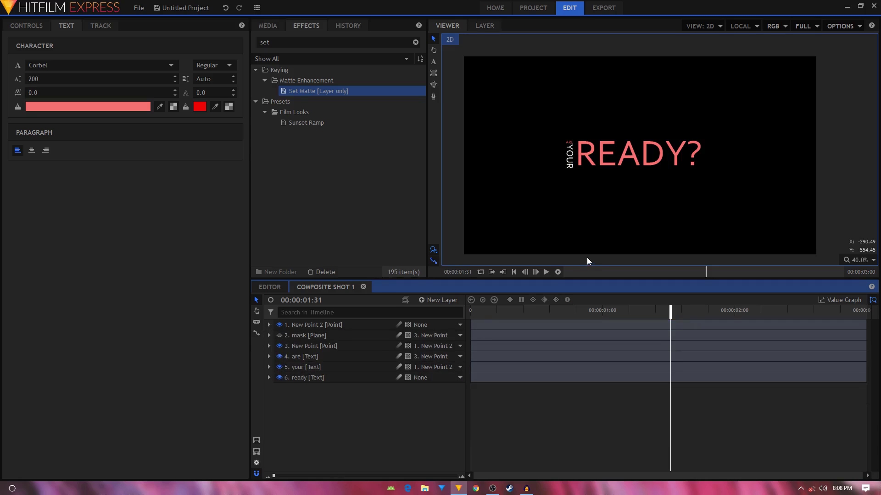
# Scale the ready text layer to 112%, reposition it at 705, -446 beside YOUR, and collapse the layer
pyautogui.scroll(2, 608, 142)
pyautogui.scroll(-2, 608, 147)
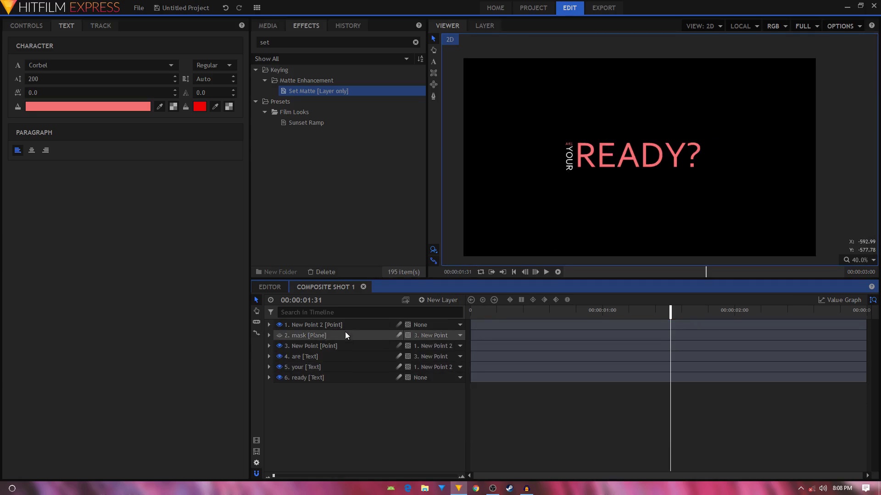
pyautogui.click(304, 378)
pyautogui.click(269, 378)
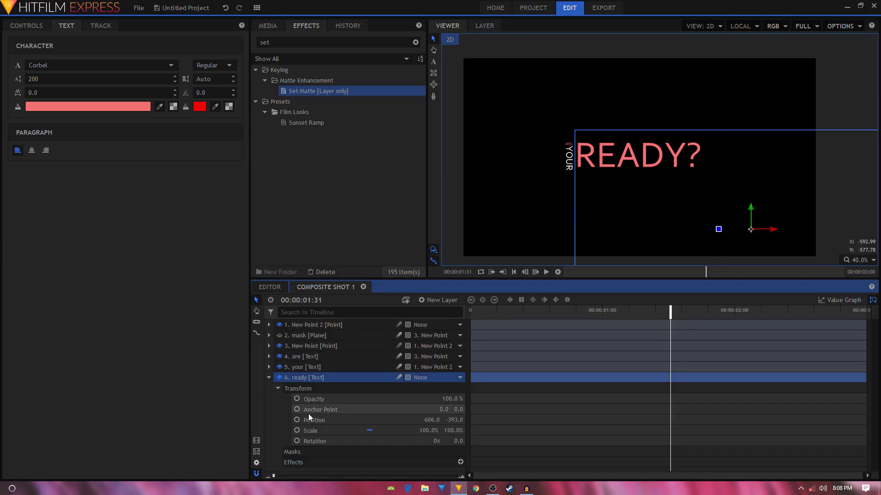
pyautogui.moveTo(429, 431)
pyautogui.mouseDown()
pyautogui.moveTo(451, 431)
pyautogui.moveTo(431, 431)
pyautogui.moveTo(433, 420)
pyautogui.moveTo(474, 420)
pyautogui.moveTo(431, 420)
pyautogui.mouseUp()
pyautogui.click(427, 431)
pyautogui.write('111')
pyautogui.press('Return')
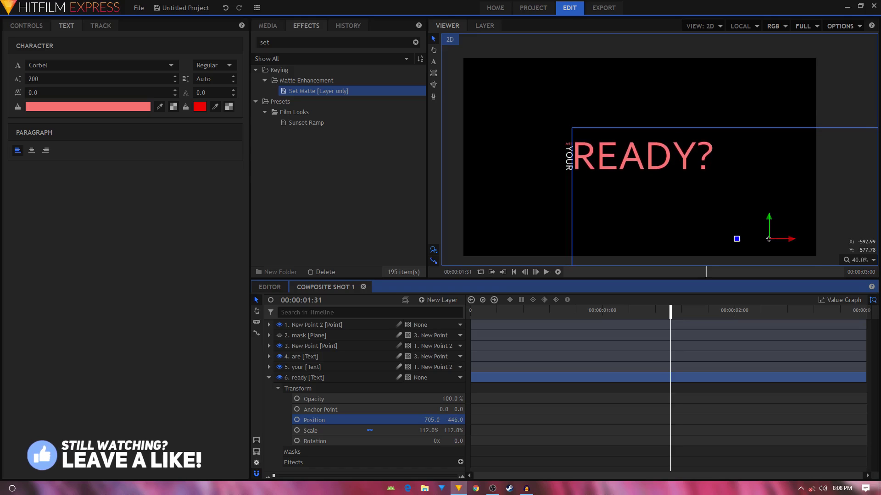
pyautogui.click(278, 389)
pyautogui.click(287, 389)
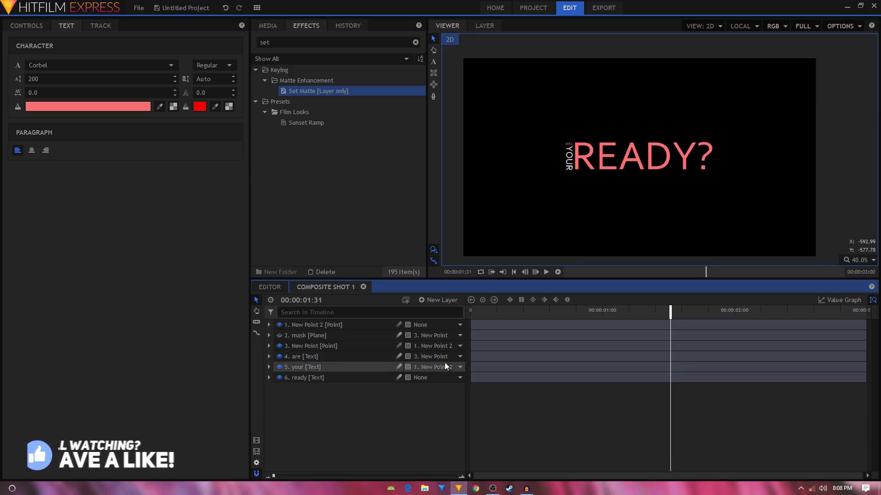
# Nudge the READY? text slightly right of YOUR to position 715, -447 and scrub through the motion
pyautogui.click(304, 378)
pyautogui.moveTo(791, 241); pyautogui.dragTo(793, 241)
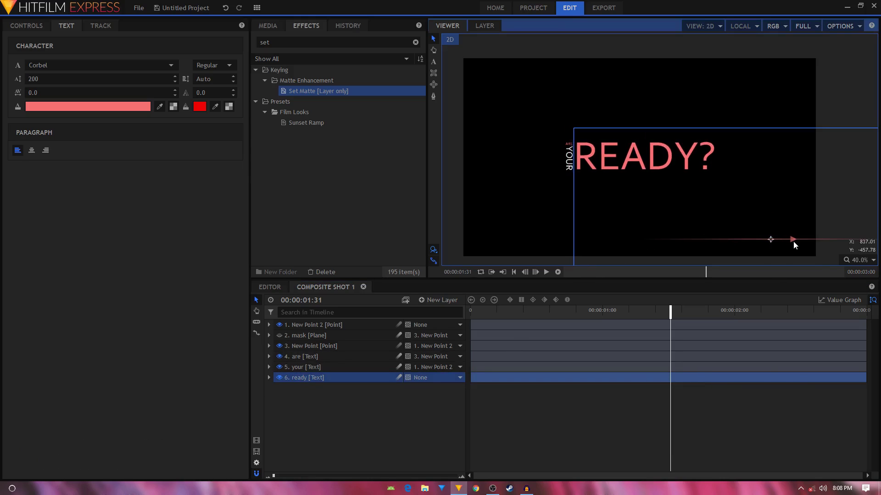
pyautogui.click(424, 407)
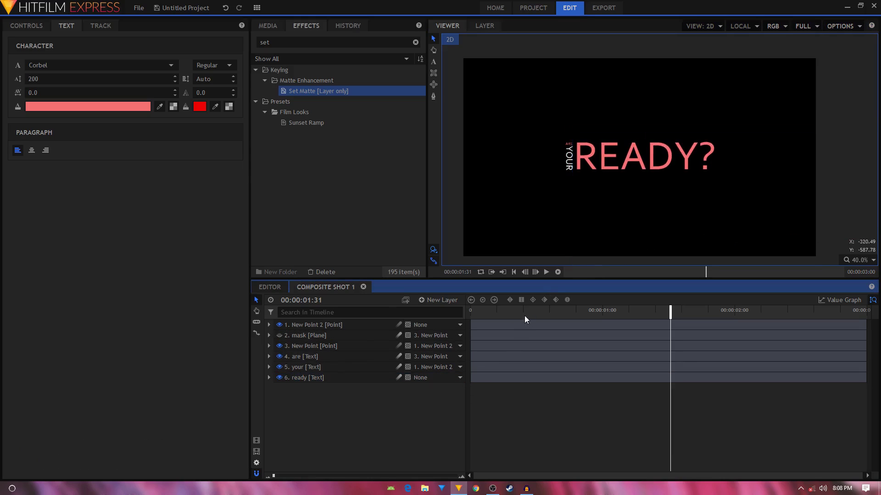
pyautogui.moveTo(519, 310); pyautogui.dragTo(670, 311)
# Enable position keyframing on the ready text layer at 00:00:01:30, holding it at 715, -447
pyautogui.click(365, 379)
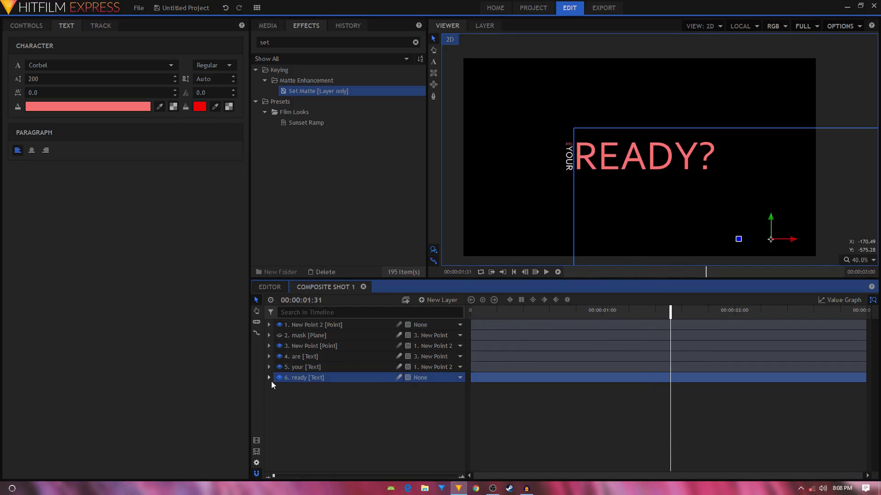
pyautogui.click(270, 379)
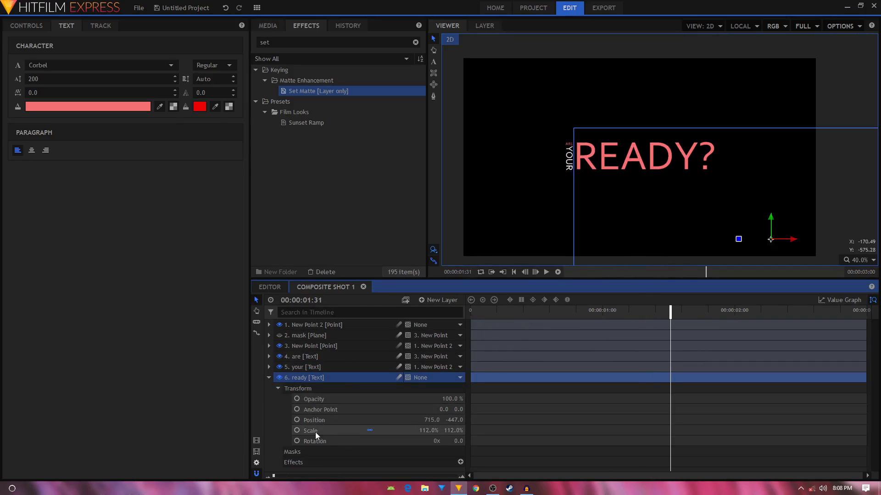
pyautogui.moveTo(591, 311); pyautogui.dragTo(668, 318)
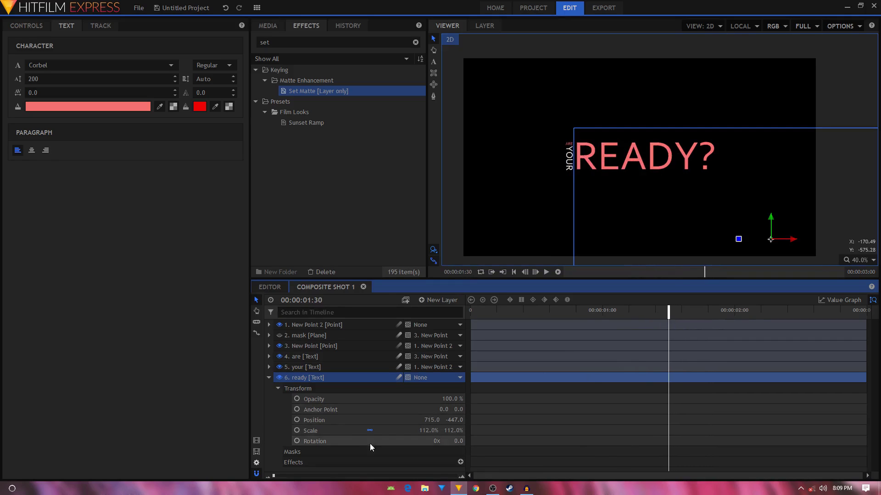
pyautogui.click(296, 420)
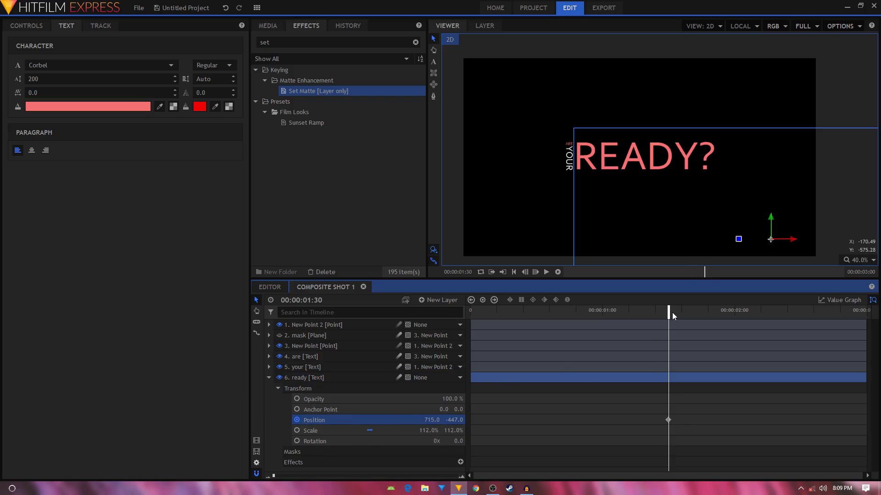
# Keyframe the ready layer's position at -696, -447 at 00:00:01:00, ease both keyframes, and play back the slide
pyautogui.moveTo(672, 313); pyautogui.dragTo(602, 312)
pyautogui.moveTo(435, 417); pyautogui.dragTo(4, 417)
pyautogui.moveTo(695, 413); pyautogui.dragTo(600, 423)
pyautogui.click(567, 300)
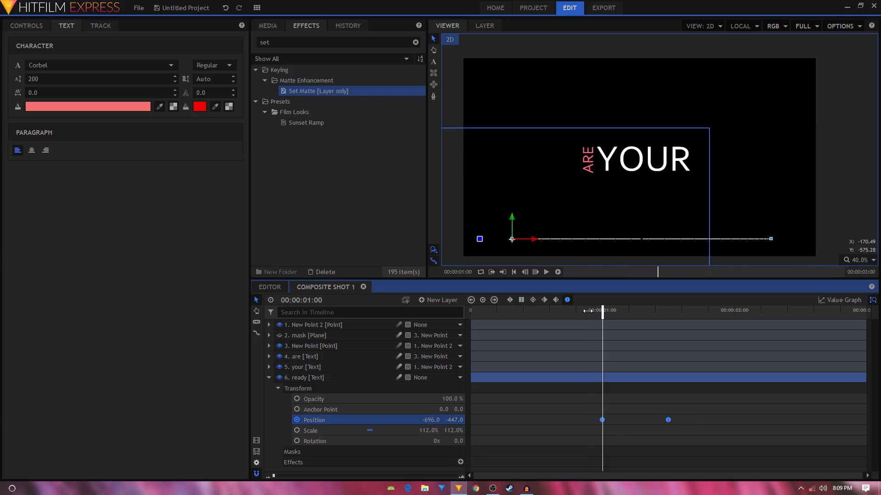
pyautogui.click(587, 311)
pyautogui.press('space')
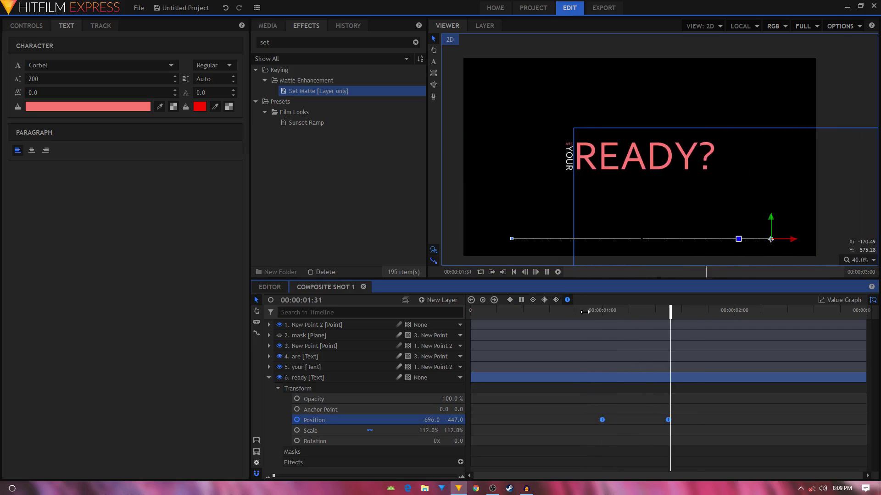
pyautogui.click(581, 313)
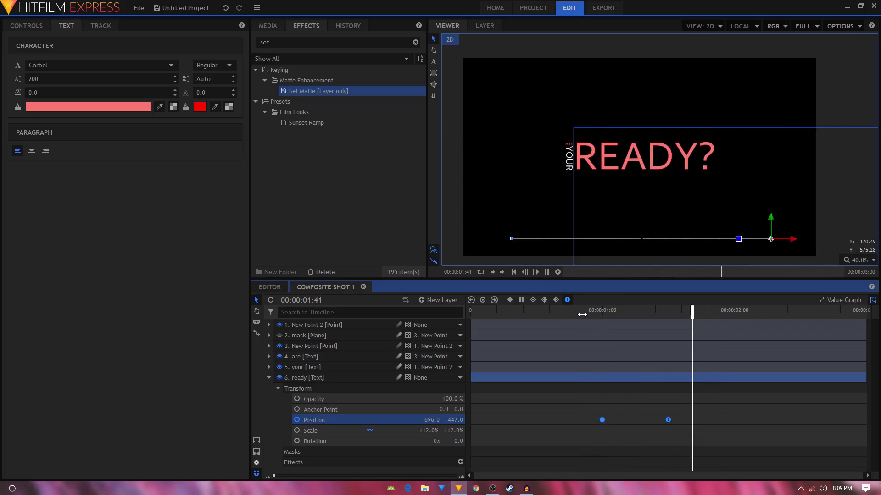
pyautogui.press('space')
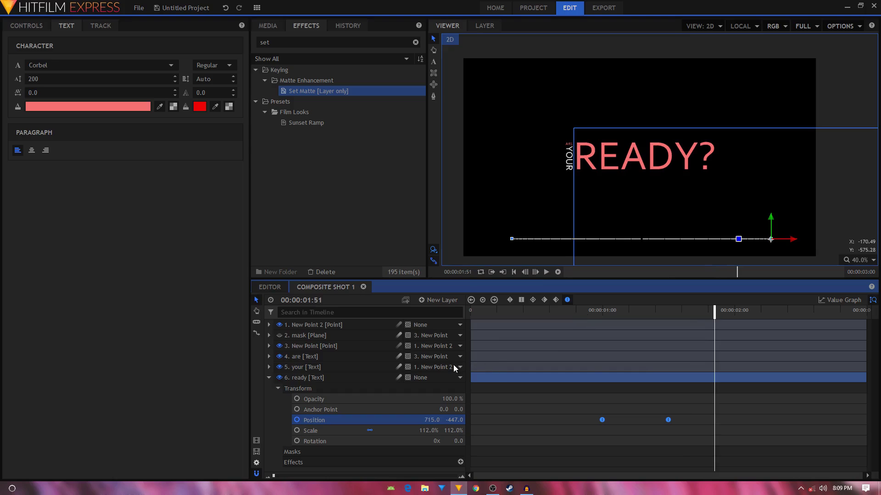
pyautogui.click(269, 377)
# At 00:00:01:31, create a new plane layer named "mask 2" and hide it
pyautogui.moveTo(505, 312); pyautogui.dragTo(670, 317)
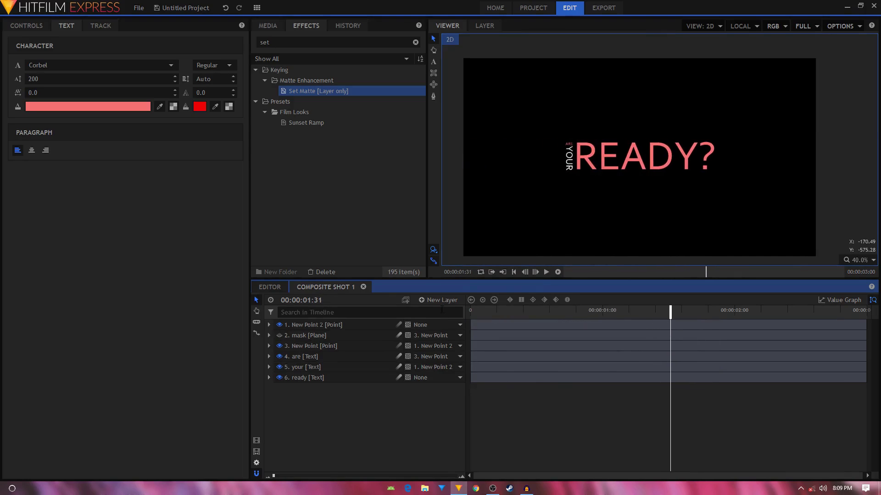
pyautogui.click(435, 302)
pyautogui.click(436, 310)
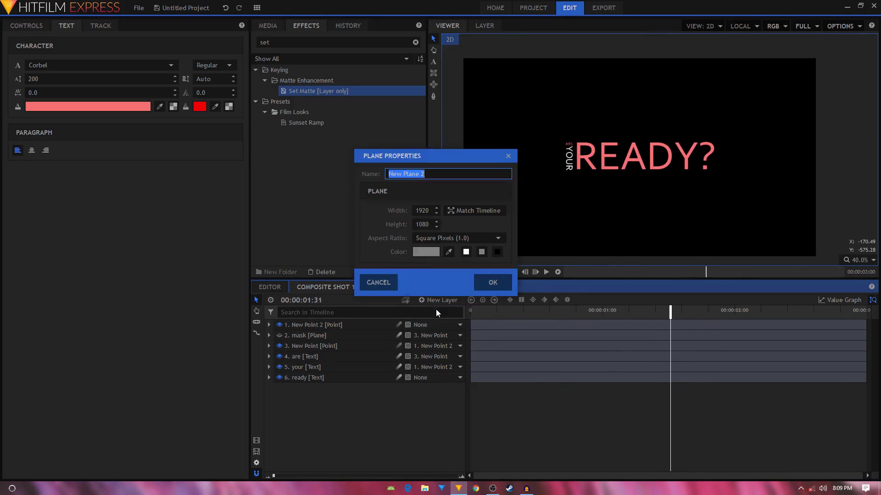
pyautogui.write('mask 2')
pyautogui.click(507, 285)
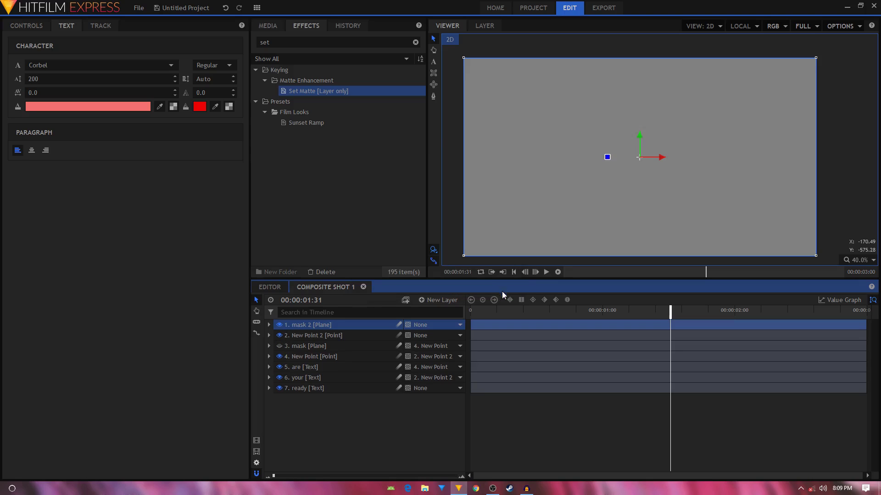
pyautogui.click(277, 324)
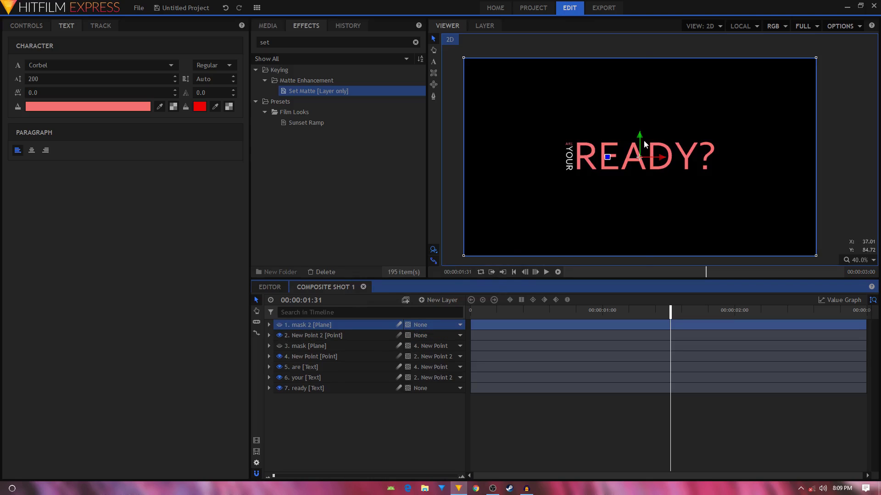
# Move mask 2 down until its upper edge sits just above READY?, and parent it to New Point 2
pyautogui.moveTo(640, 134); pyautogui.dragTo(641, 163)
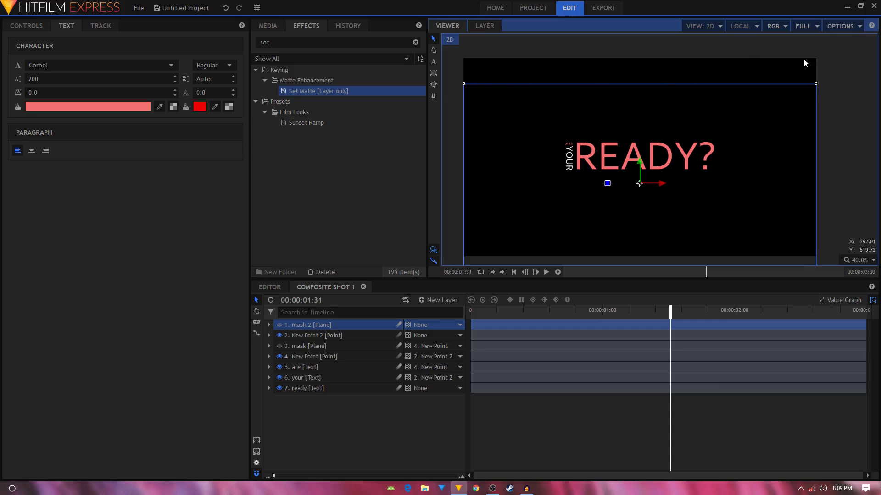
pyautogui.moveTo(639, 162); pyautogui.dragTo(642, 212)
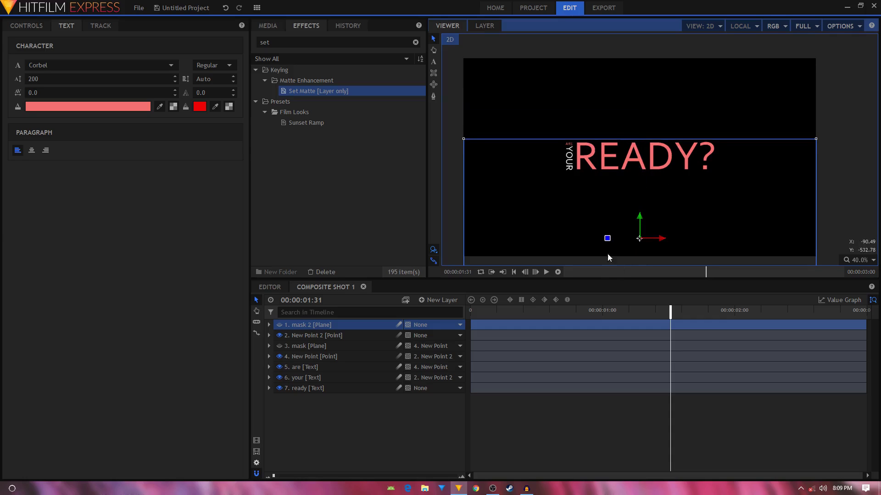
pyautogui.click(430, 324)
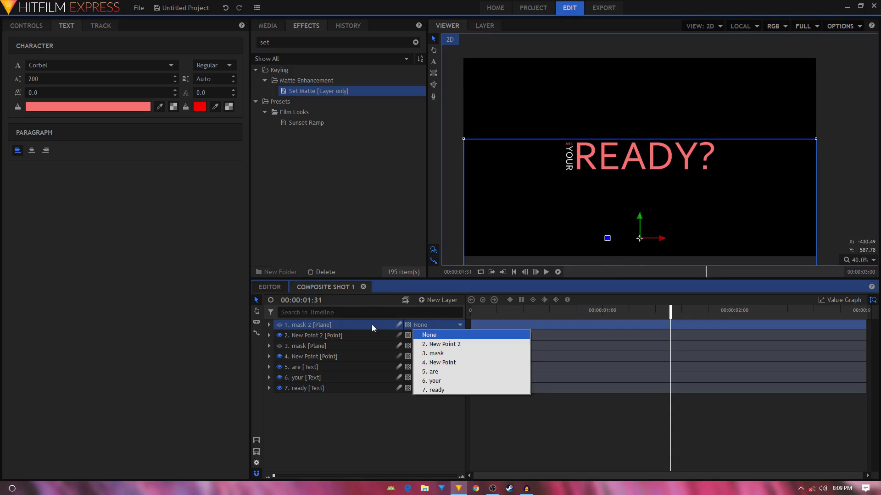
pyautogui.click(442, 344)
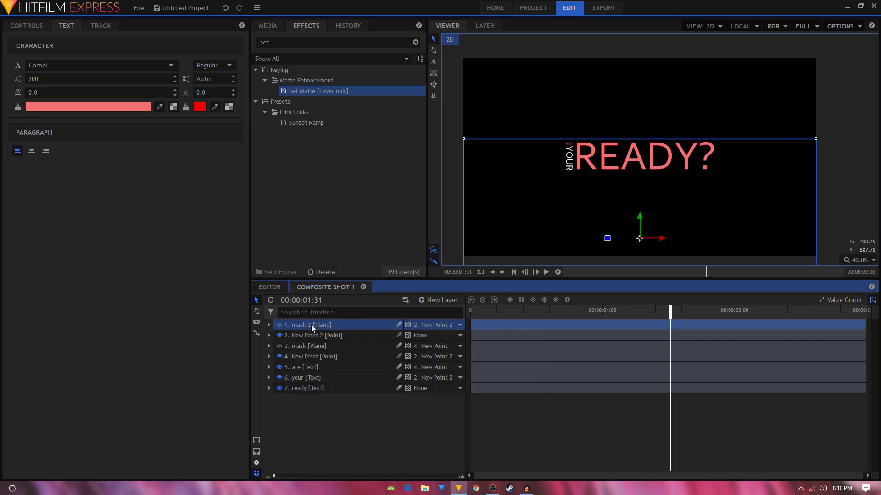
pyautogui.click(277, 325)
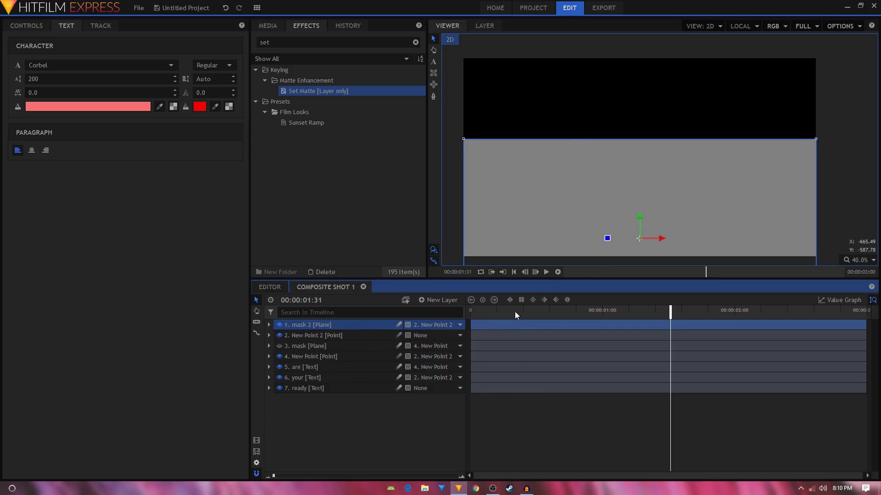
pyautogui.moveTo(515, 312); pyautogui.dragTo(684, 320)
pyautogui.click(279, 325)
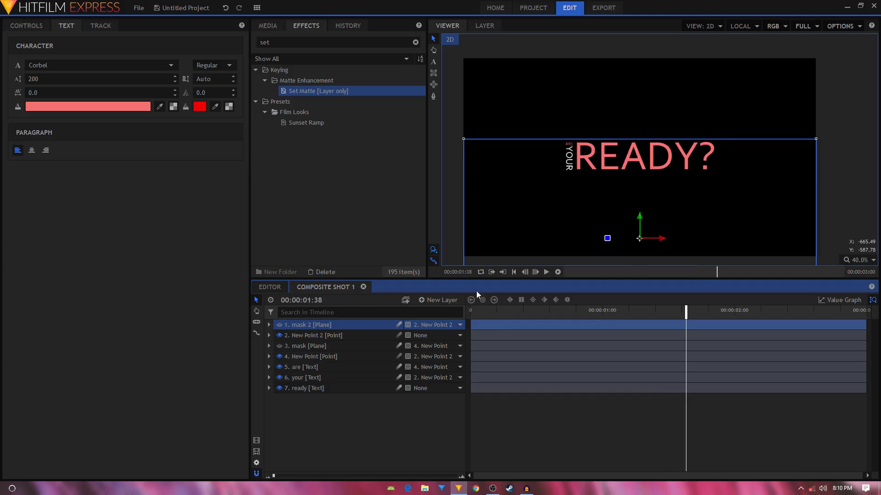
# Apply the Set Matte effect to the ready layer with mask 2 as source layer and Subtract as blend
pyautogui.click(302, 91)
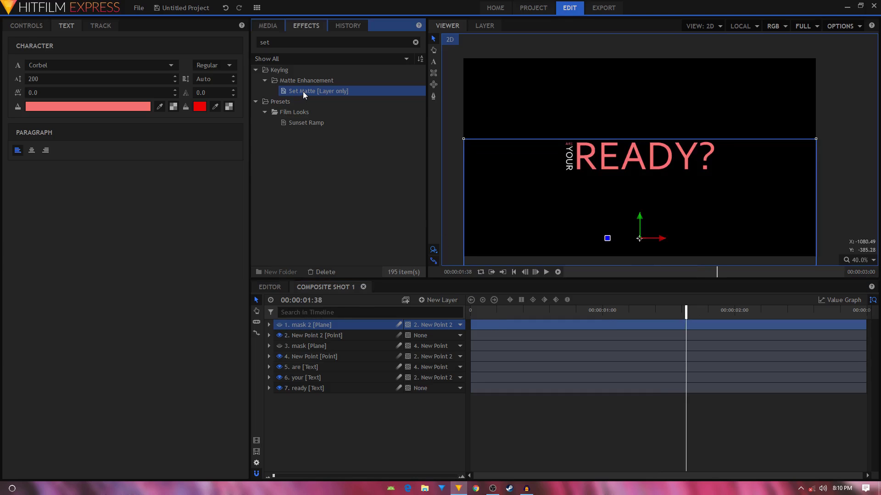
pyautogui.moveTo(299, 90); pyautogui.dragTo(319, 391)
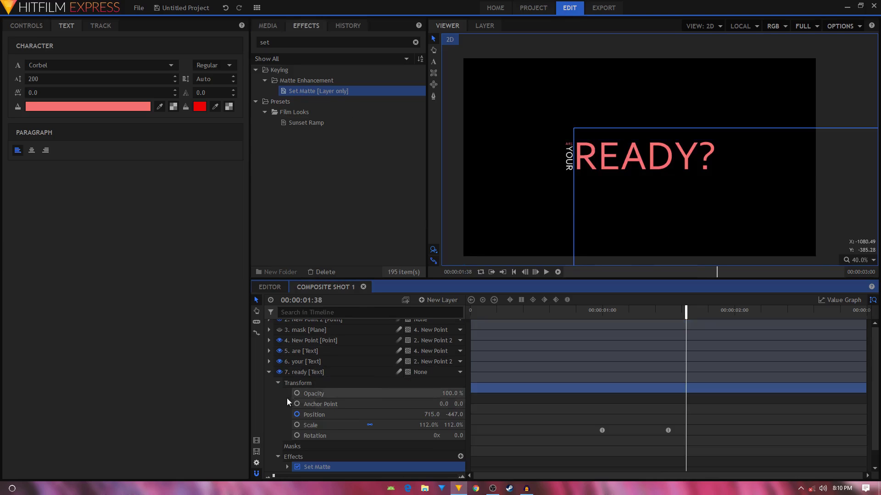
pyautogui.scroll(-1, 356, 421)
pyautogui.click(287, 467)
pyautogui.scroll(-3, 316, 450)
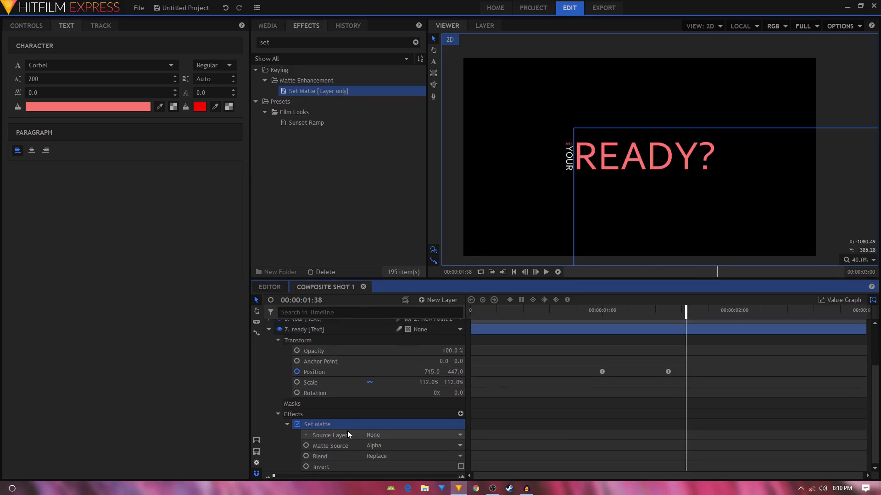
pyautogui.click(384, 437)
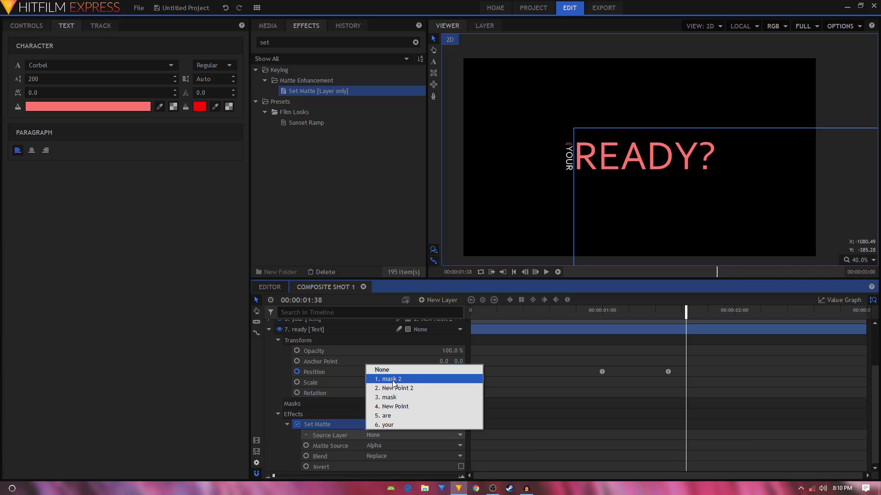
pyautogui.click(390, 378)
pyautogui.click(385, 457)
pyautogui.click(385, 475)
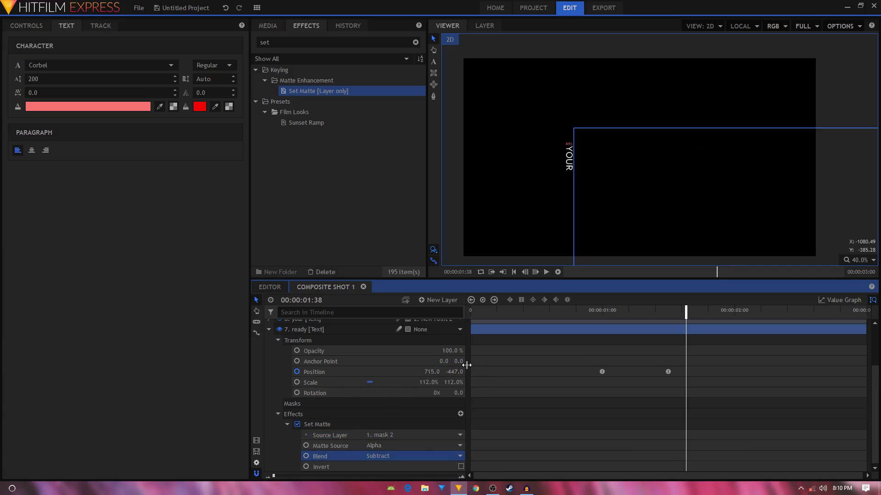
# Scrub through READY?'s slide to check the matte, and turn on Invert for the Set Matte effect
pyautogui.click(471, 312)
pyautogui.moveTo(471, 314); pyautogui.dragTo(634, 317)
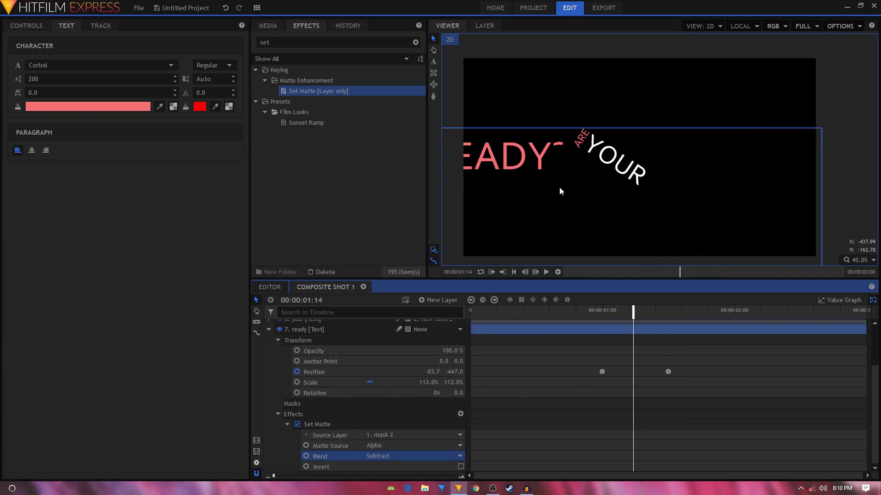
pyautogui.moveTo(634, 317); pyautogui.dragTo(606, 318)
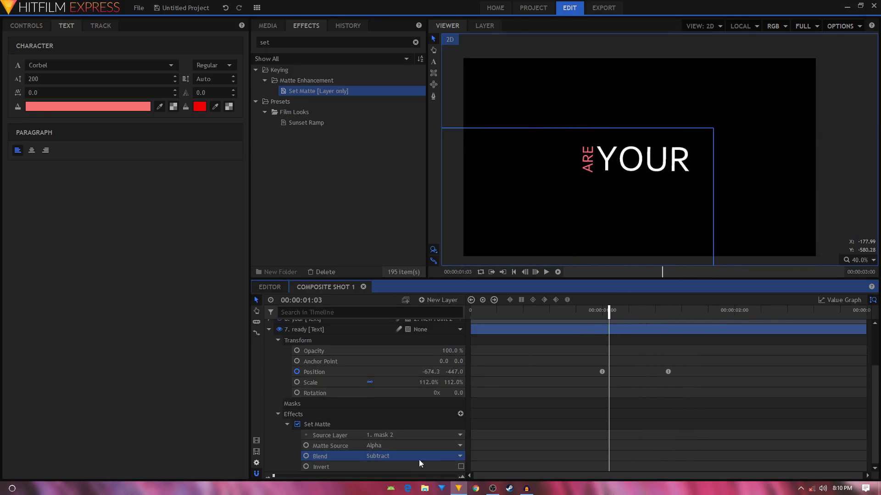
pyautogui.click(460, 467)
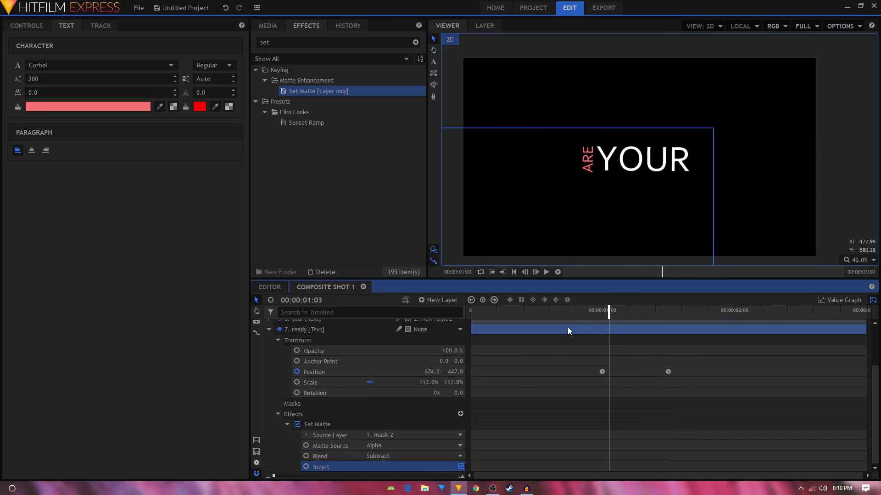
pyautogui.moveTo(580, 318); pyautogui.dragTo(619, 328)
# Show the mask 2 plane and scrub around 00:00:01:00 to examine how it covers the whole frame area
pyautogui.scroll(3, 291, 337)
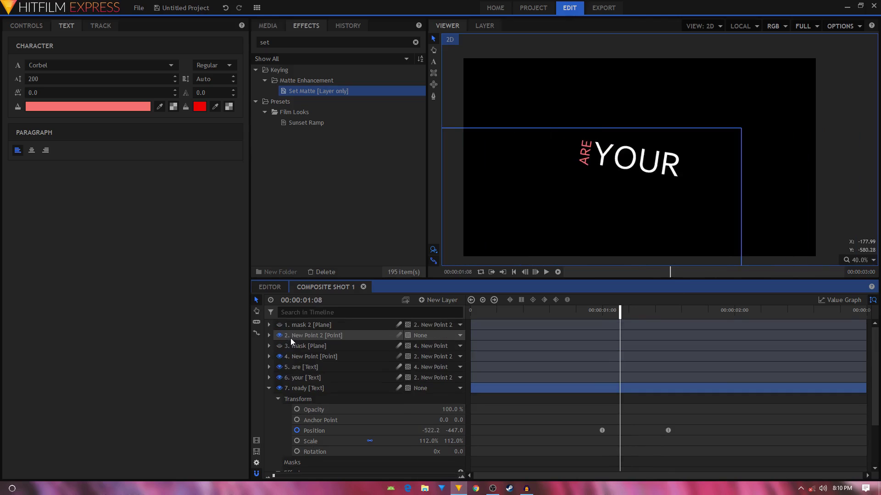
pyautogui.click(279, 324)
pyautogui.scroll(-3, 666, 203)
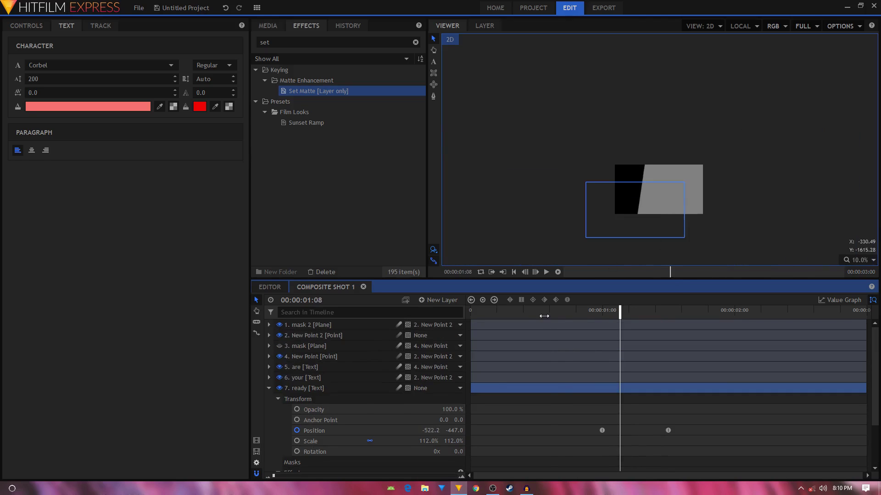
pyautogui.moveTo(544, 316); pyautogui.dragTo(593, 337)
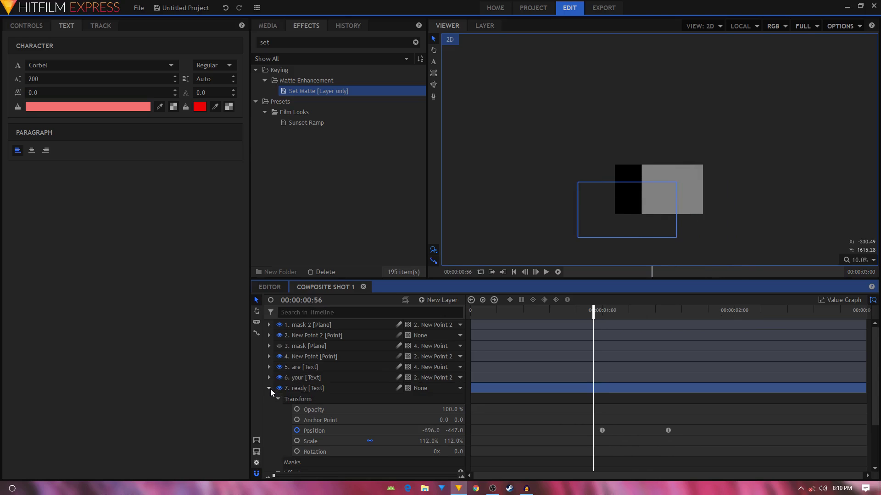
# Reset the scale of the mask 2 plane to 100%
pyautogui.click(268, 389)
pyautogui.click(307, 420)
pyautogui.click(307, 326)
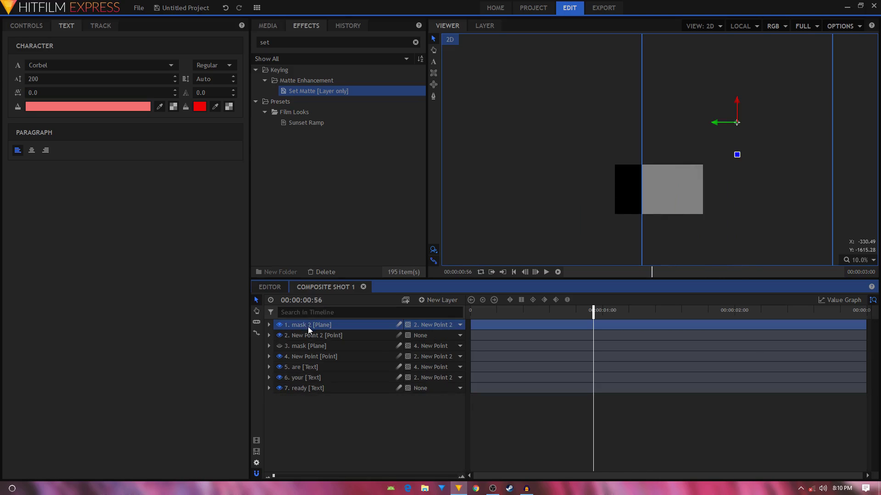
pyautogui.click(268, 325)
pyautogui.click(279, 359)
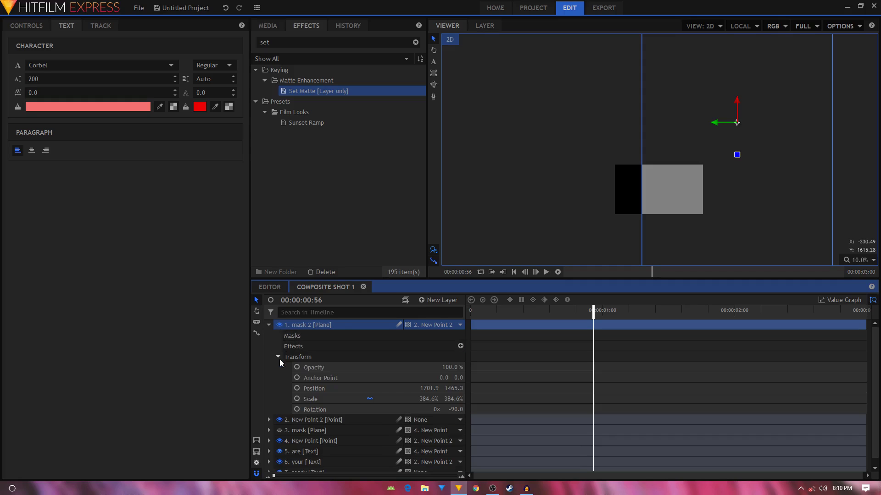
pyautogui.click(426, 399)
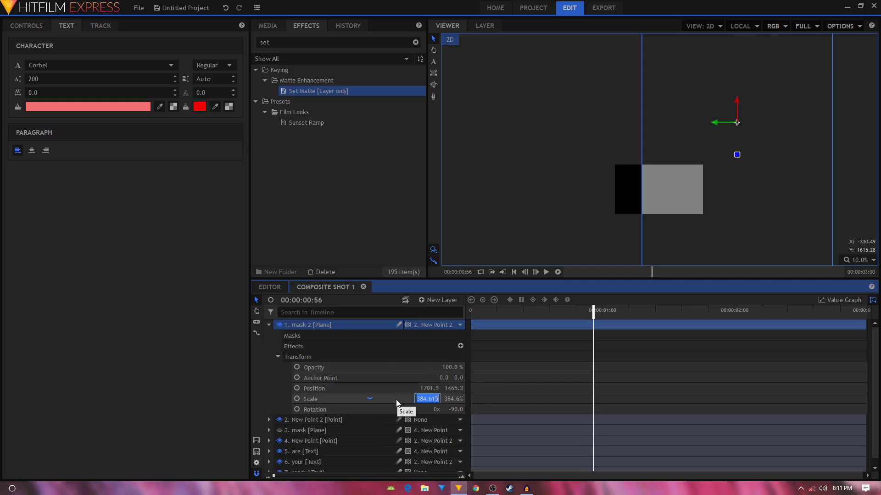
pyautogui.click(327, 323)
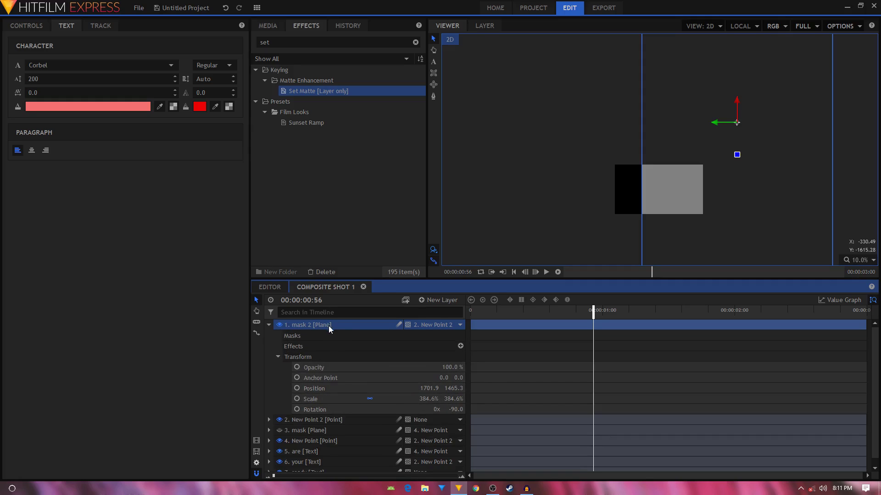
pyautogui.click(426, 399)
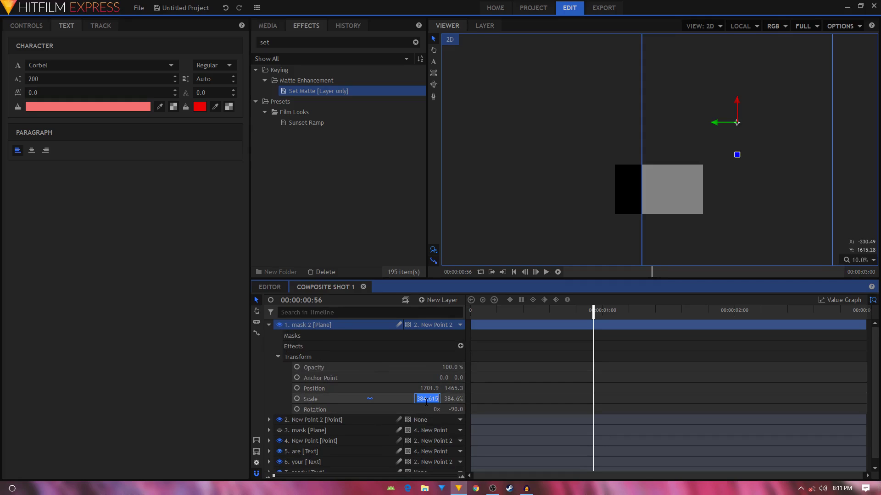
pyautogui.press('Return')
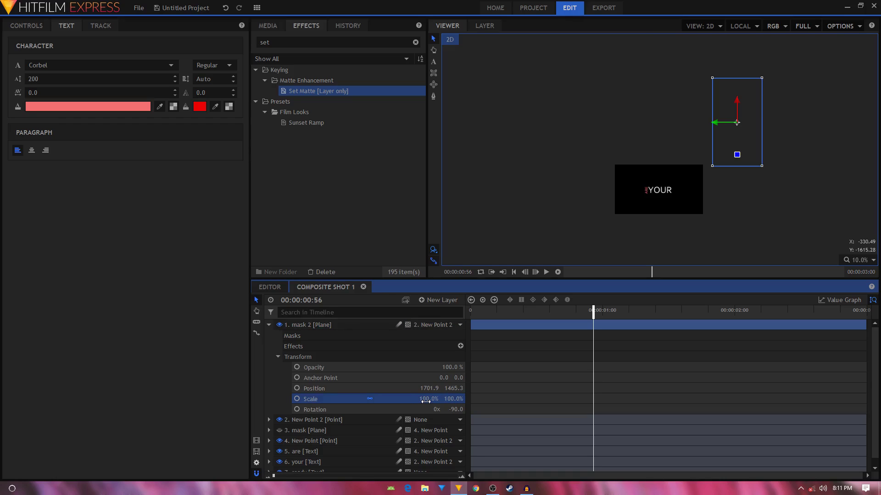
# Set mask 2's position to 0, 0 and its rotation to 0 so the plane fills the frame
pyautogui.click(431, 388)
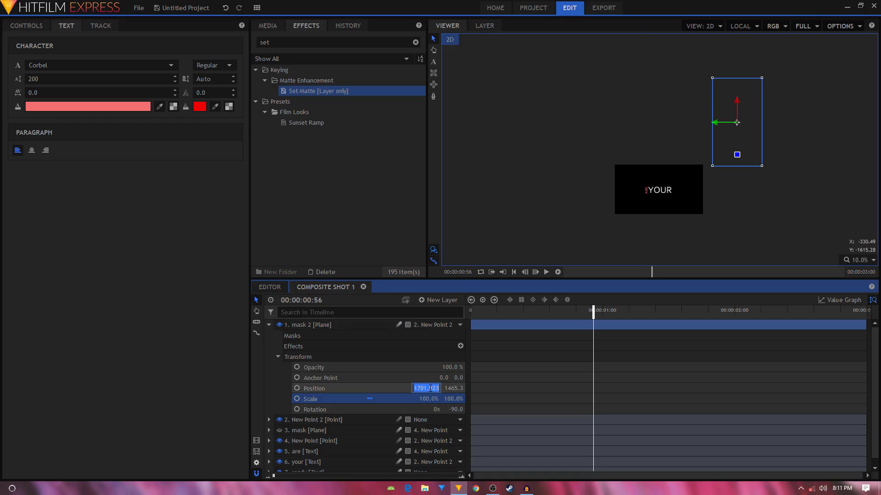
pyautogui.press('Return')
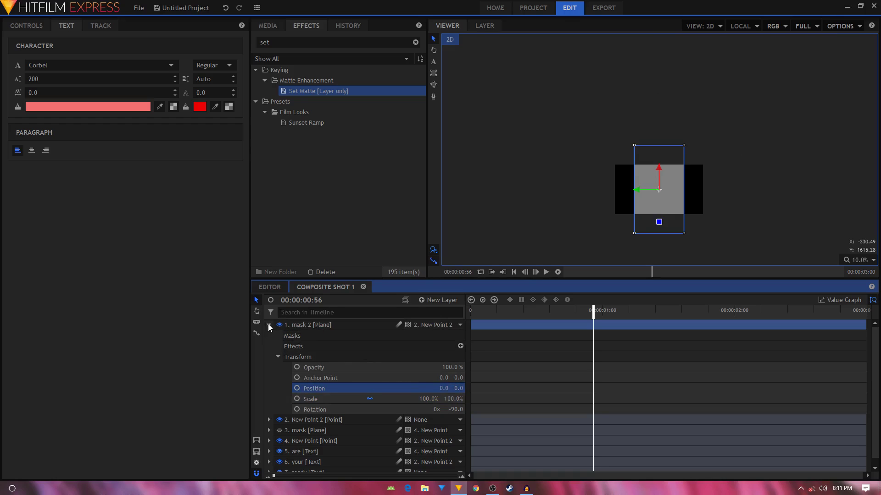
pyautogui.click(459, 410)
pyautogui.write('0')
pyautogui.press('Return')
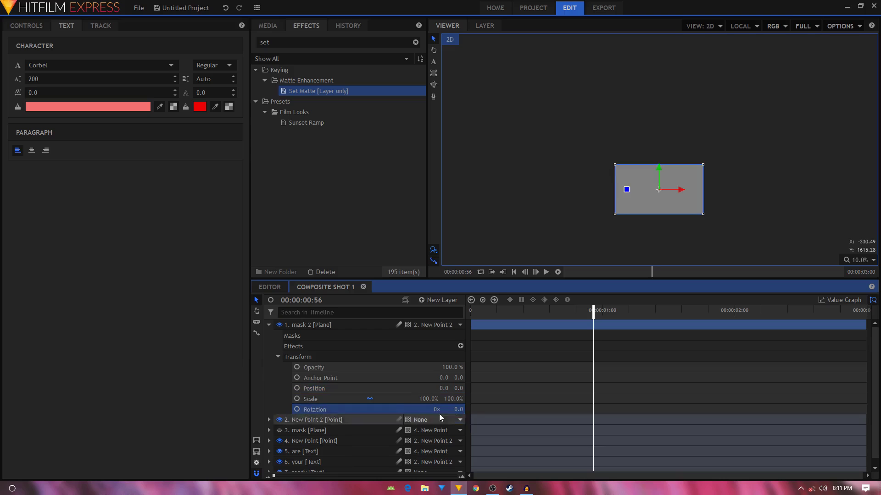
pyautogui.click(269, 325)
# Set mask 2's parent to None and move the plane straight down to a Y position of about -470
pyautogui.click(320, 455)
pyautogui.scroll(2, 614, 184)
pyautogui.scroll(-1, 653, 178)
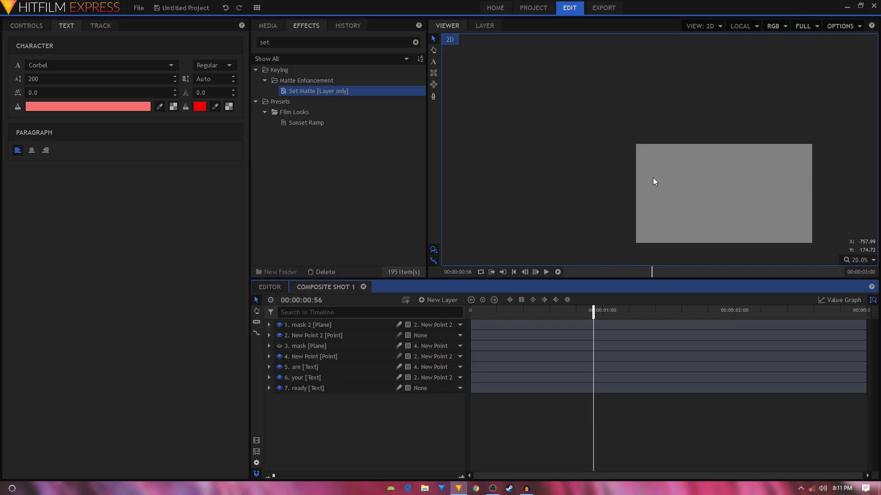
pyautogui.scroll(-1, 670, 188)
pyautogui.click(431, 325)
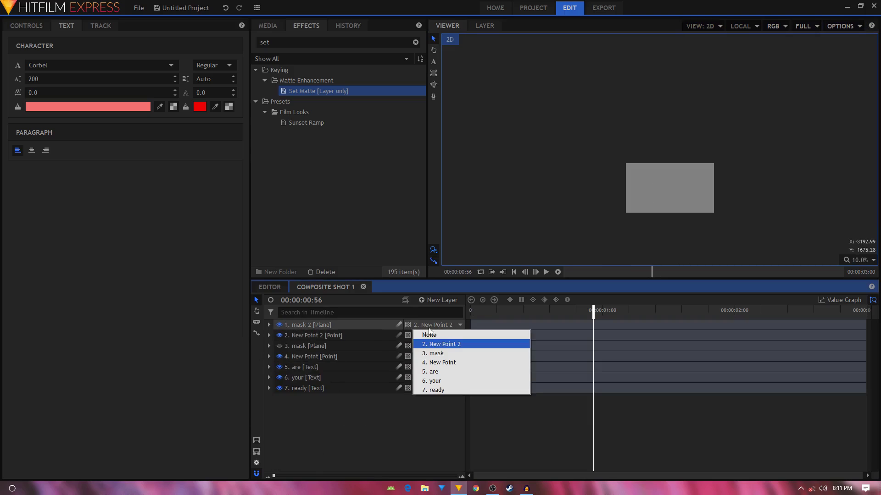
pyautogui.click(438, 338)
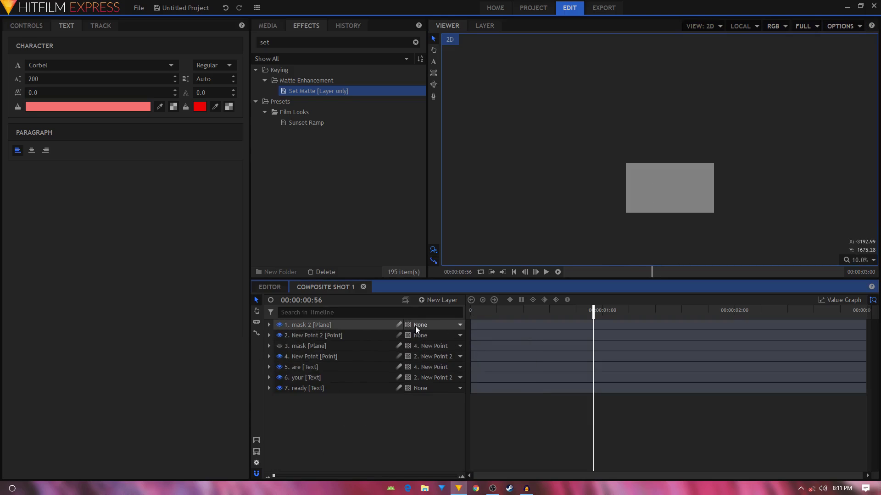
pyautogui.click(364, 325)
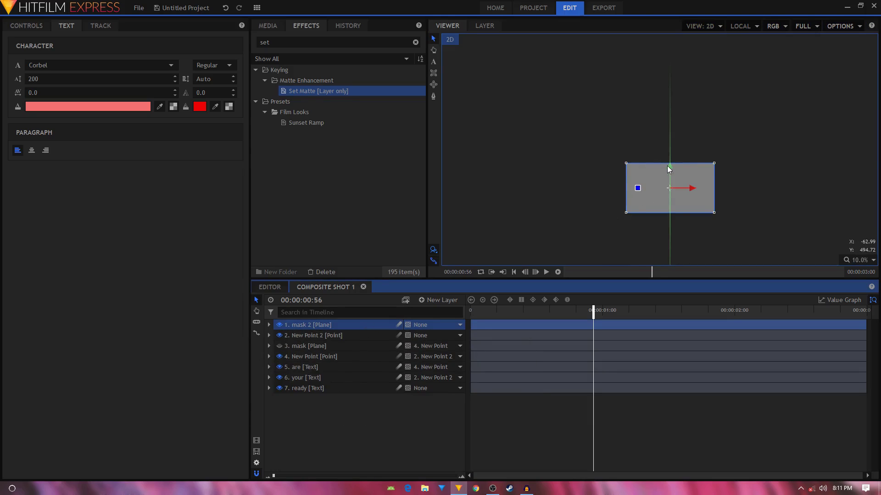
pyautogui.moveTo(667, 166); pyautogui.dragTo(671, 187)
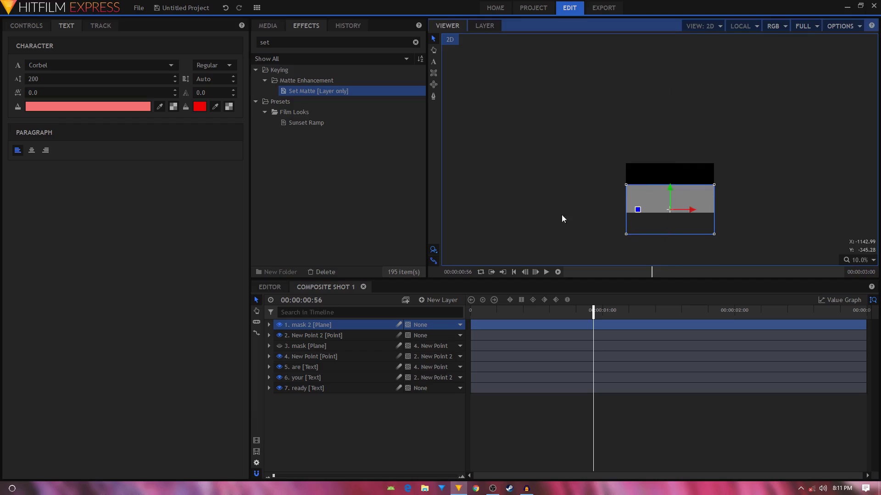
# Hide mask 2, check its edge against the YOUR text, and parent it to New Point 2
pyautogui.click(280, 326)
pyautogui.scroll(3, 675, 195)
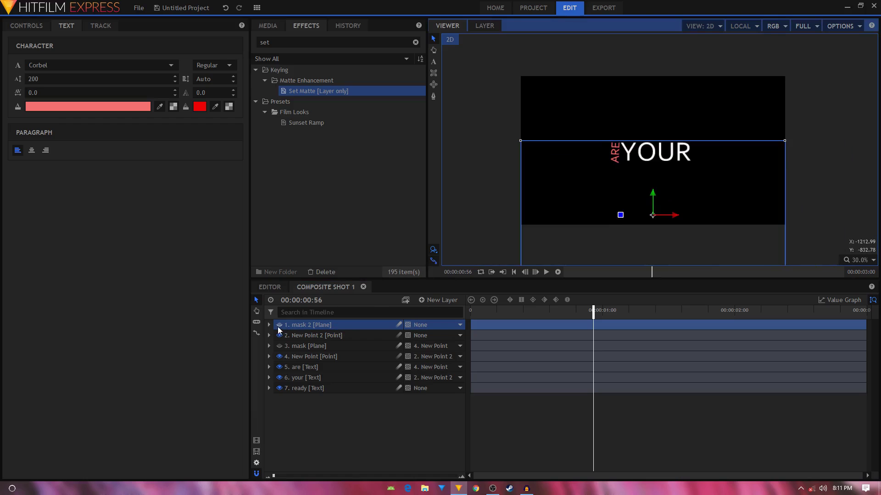
pyautogui.click(279, 325)
pyautogui.click(280, 324)
pyautogui.click(419, 325)
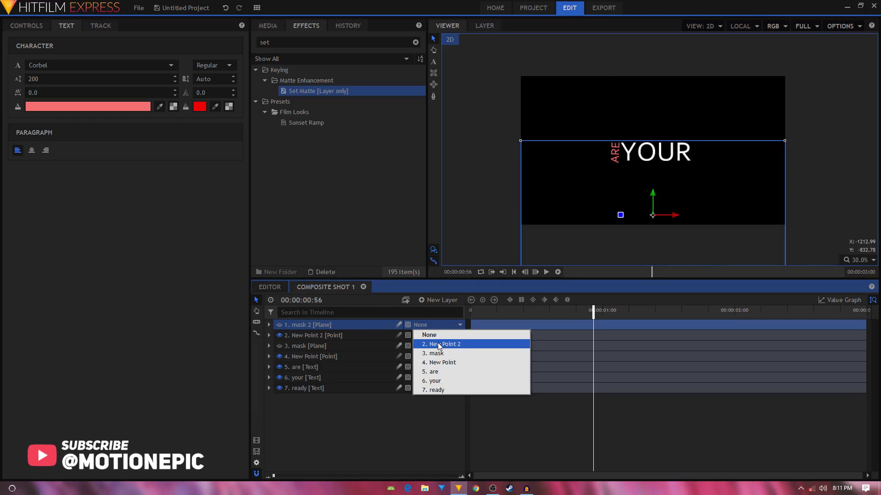
pyautogui.click(268, 335)
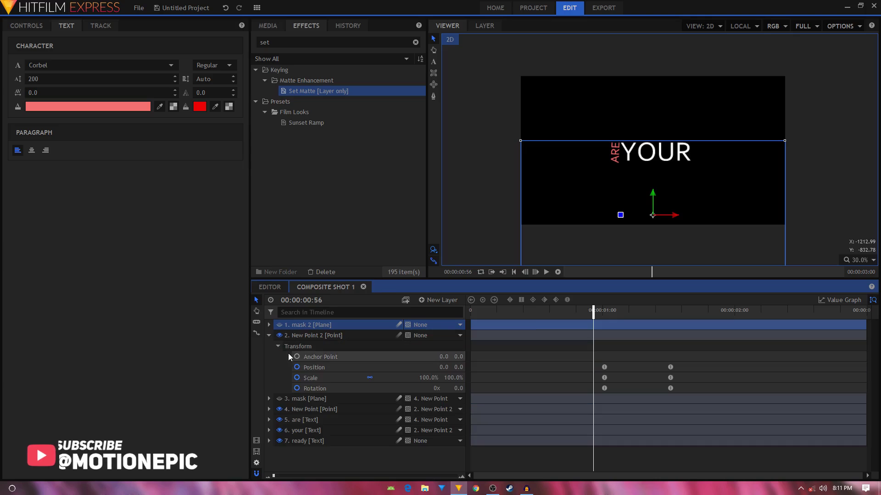
pyautogui.click(269, 335)
pyautogui.click(427, 324)
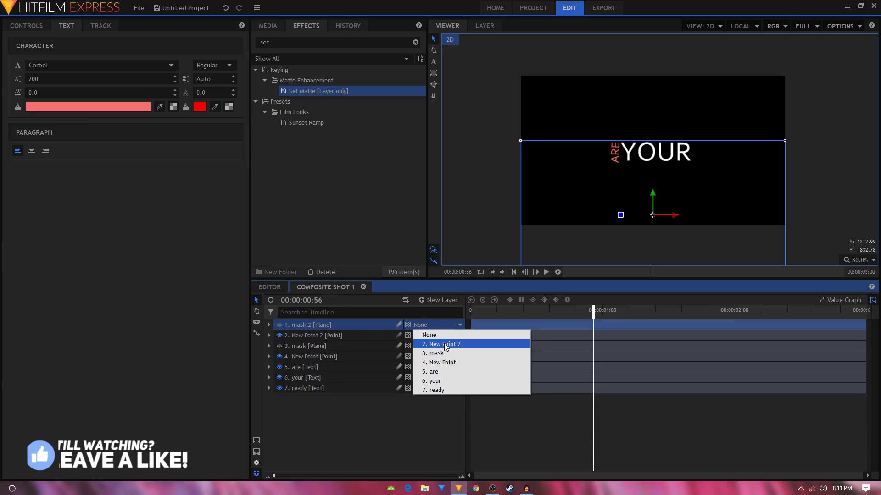
pyautogui.click(444, 343)
# Show mask 2, scrub back to 00:00:00:44 to check how it follows New Point 2, and hide it again
pyautogui.click(279, 324)
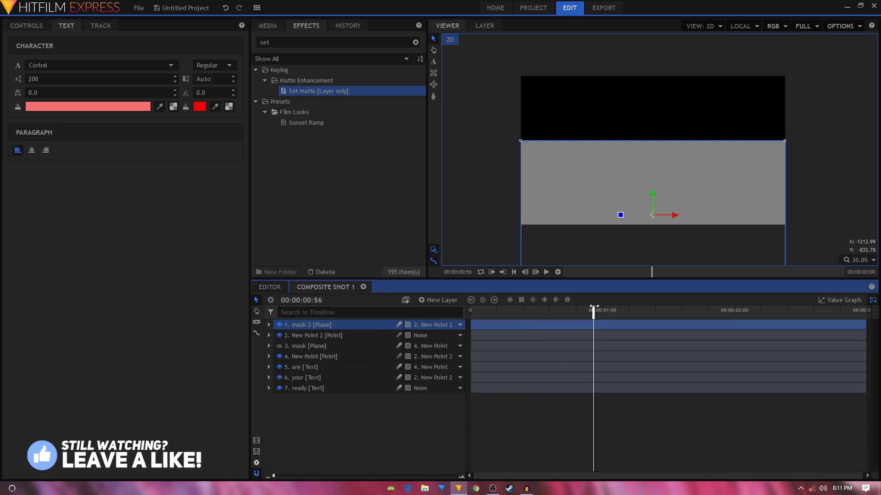
pyautogui.click(269, 324)
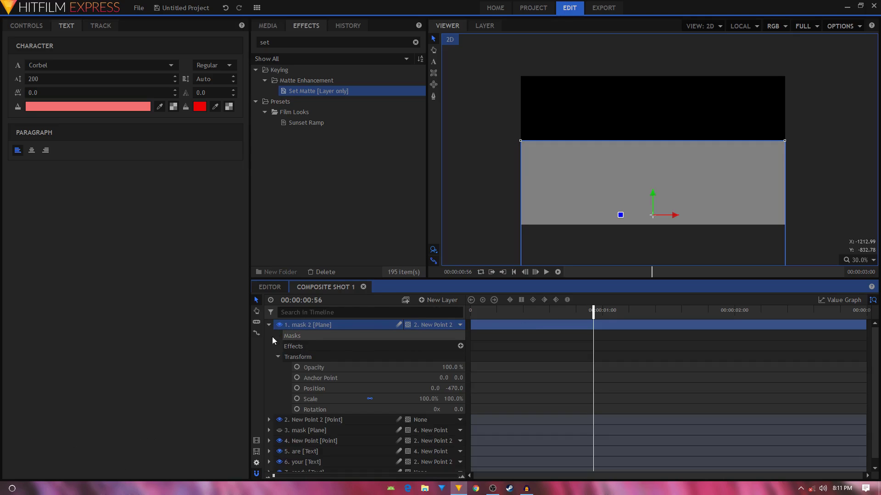
pyautogui.click(269, 325)
pyautogui.moveTo(592, 317); pyautogui.dragTo(567, 316)
pyautogui.click(357, 406)
pyautogui.click(279, 325)
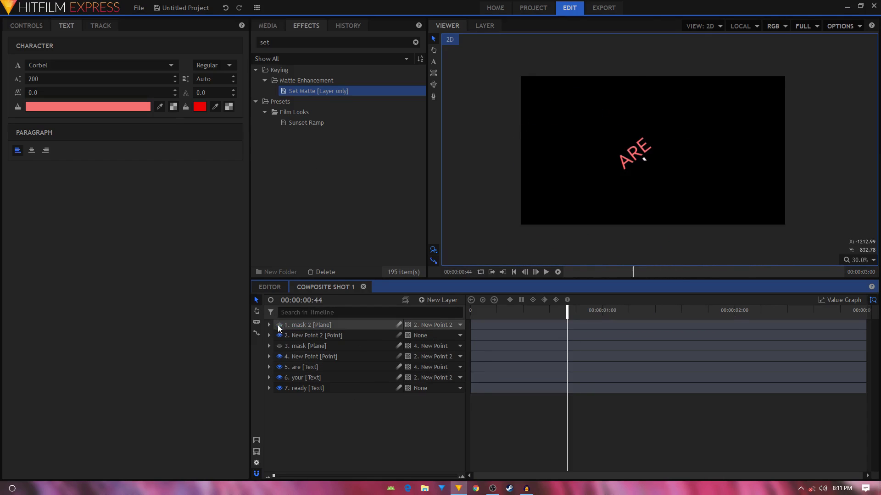
# Turn off Invert for the Set Matte effect on the ready layer, checking it at 00:00:01:15
pyautogui.click(298, 390)
pyautogui.click(268, 388)
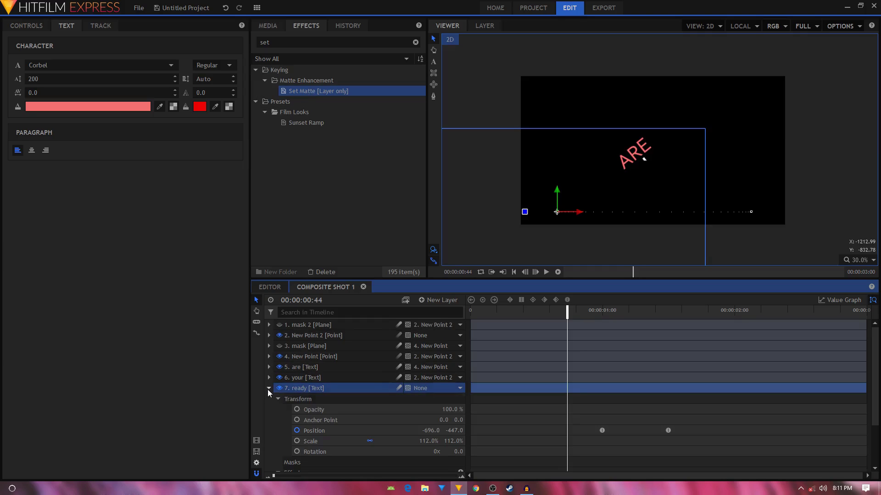
pyautogui.scroll(-2, 324, 420)
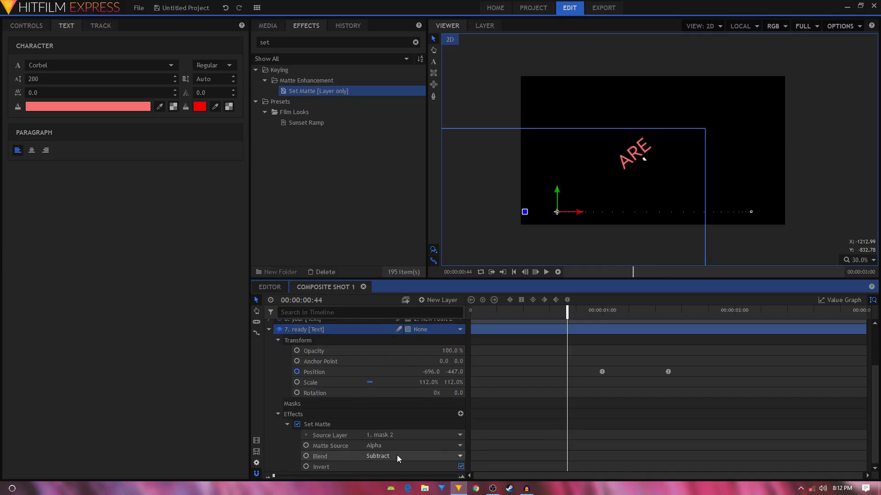
pyautogui.moveTo(513, 310); pyautogui.dragTo(634, 316)
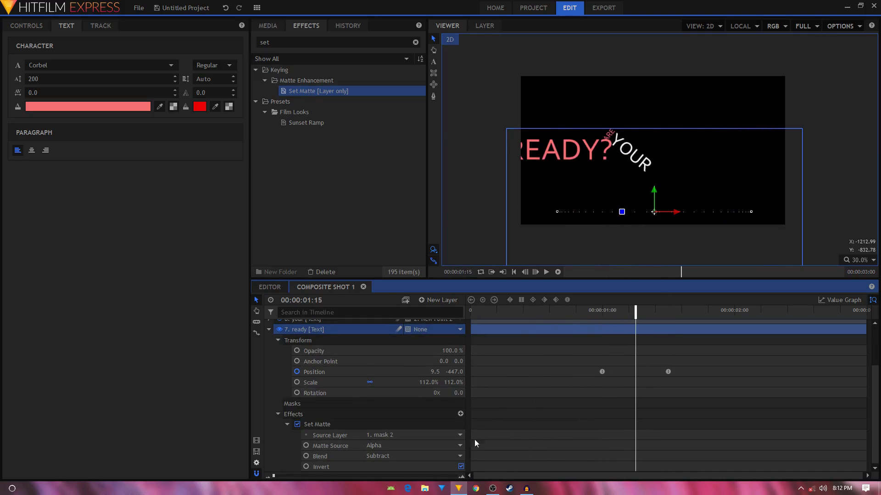
pyautogui.click(461, 466)
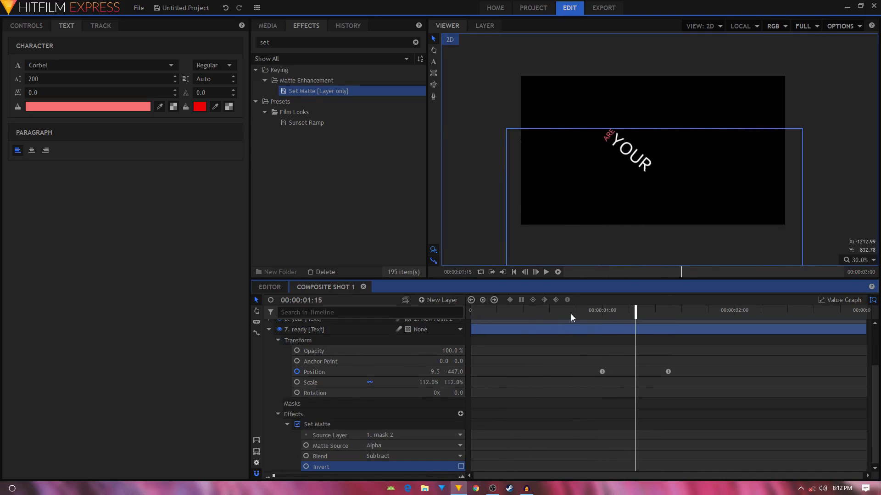
# Scrub from 00:00:00:56 to 00:00:01:10 to examine READY?'s masked entrance, and collapse the ready layer
pyautogui.click(593, 313)
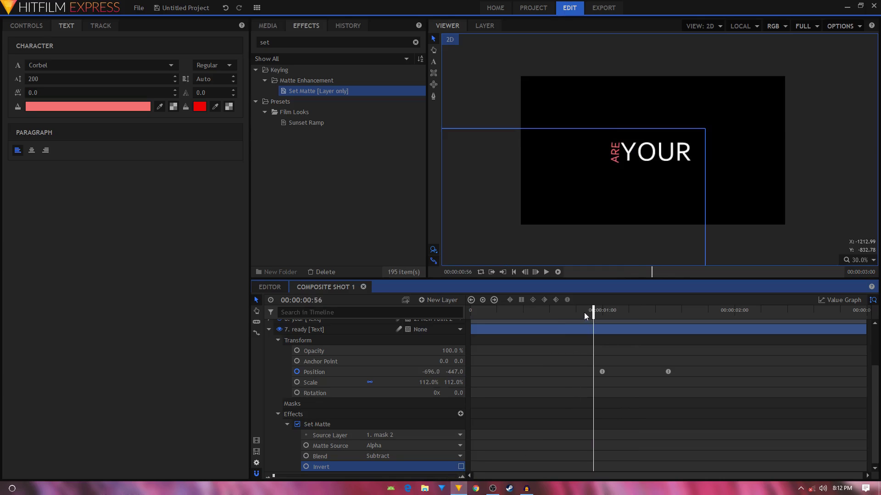
pyautogui.moveTo(585, 315); pyautogui.dragTo(624, 316)
pyautogui.scroll(2, 527, 141)
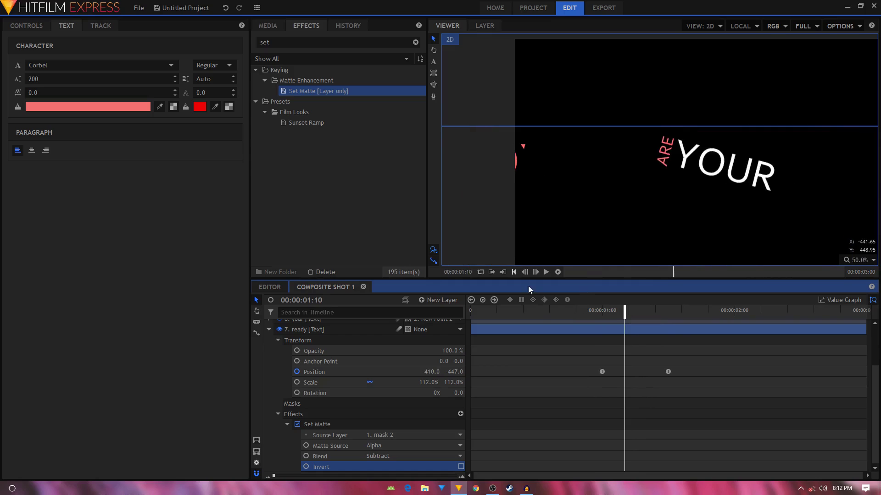
pyautogui.click(277, 414)
pyautogui.click(271, 387)
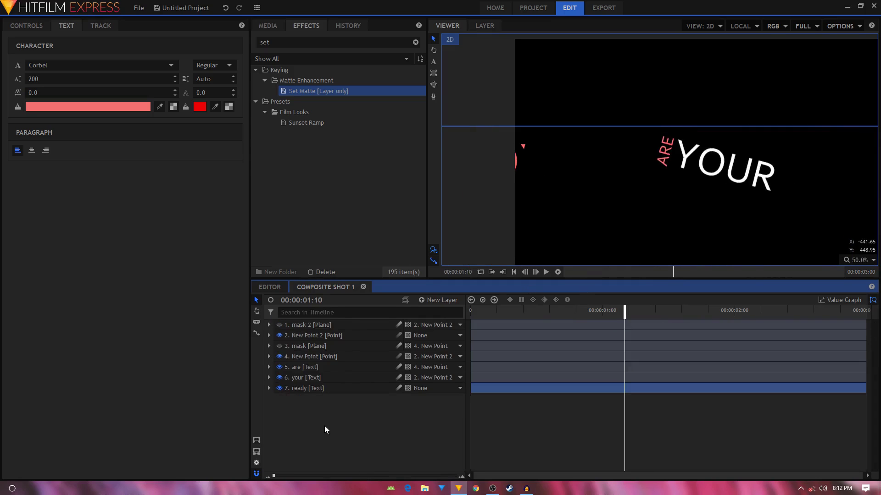
# Create a new 1920 by 1080 plane layer named mask left
pyautogui.click(440, 300)
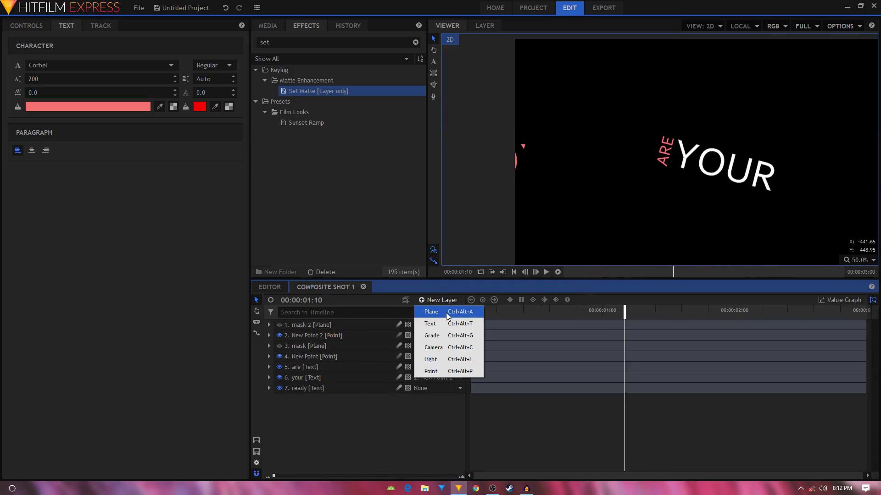
pyautogui.click(446, 312)
pyautogui.write('mask')
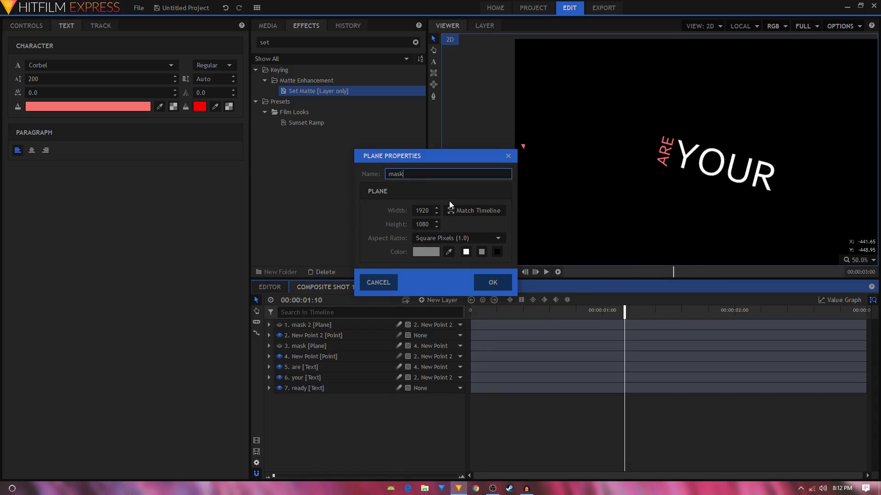
pyautogui.write(' left')
pyautogui.click(480, 285)
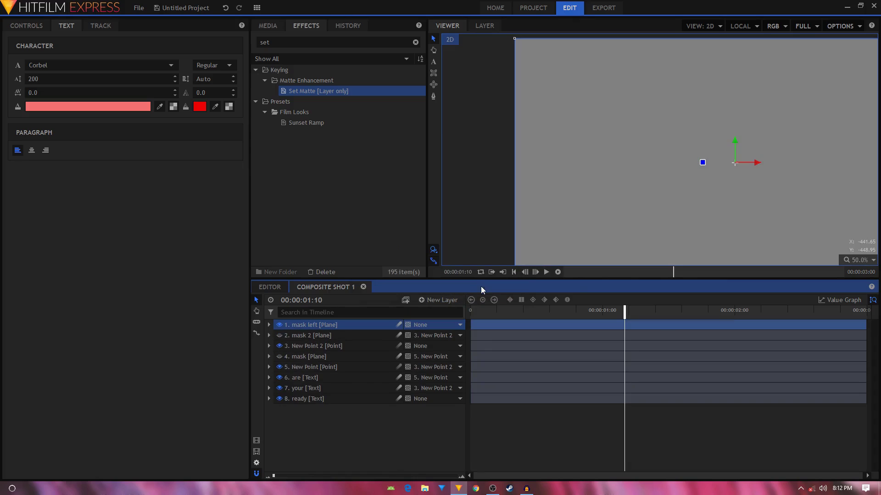
# Hide the mask left plane and move it horizontally to the left until its right edge sits just left of ARE
pyautogui.scroll(-3, 621, 207)
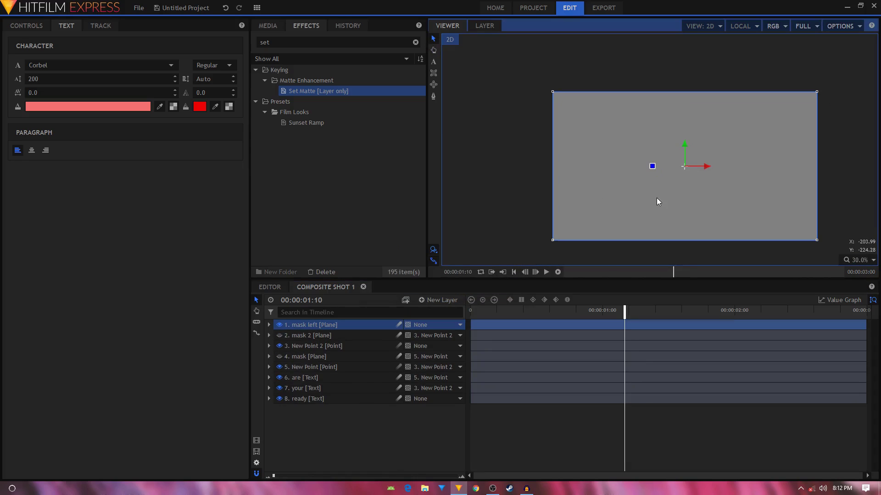
pyautogui.click(280, 325)
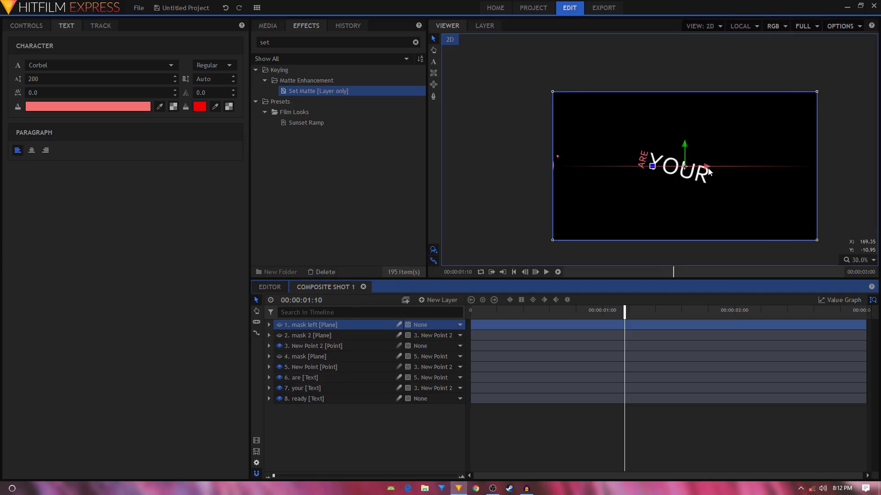
pyautogui.moveTo(702, 167); pyautogui.dragTo(524, 166)
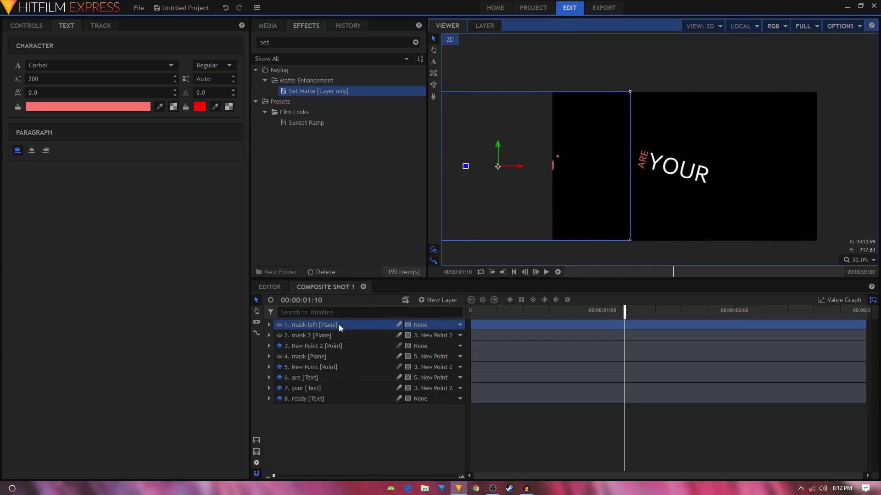
# Add a second Set Matte effect to the ready layer and expand its settings, collapsing the first one
pyautogui.click(316, 42)
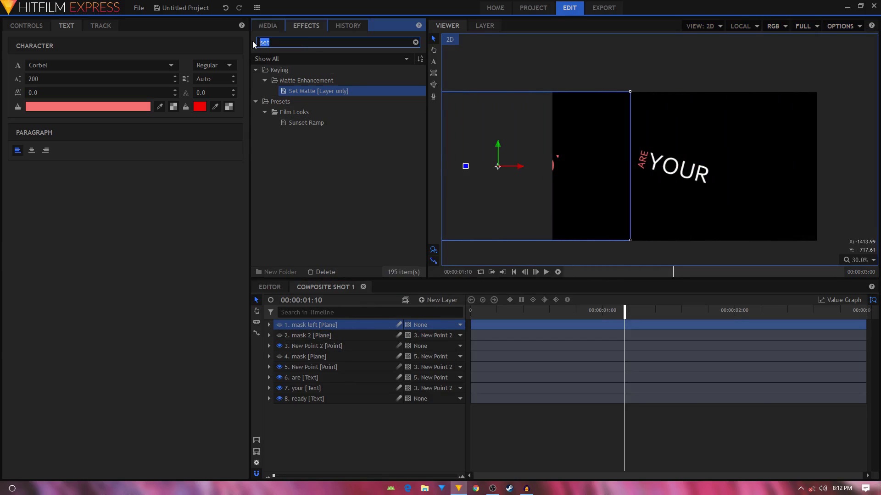
pyautogui.click(319, 90)
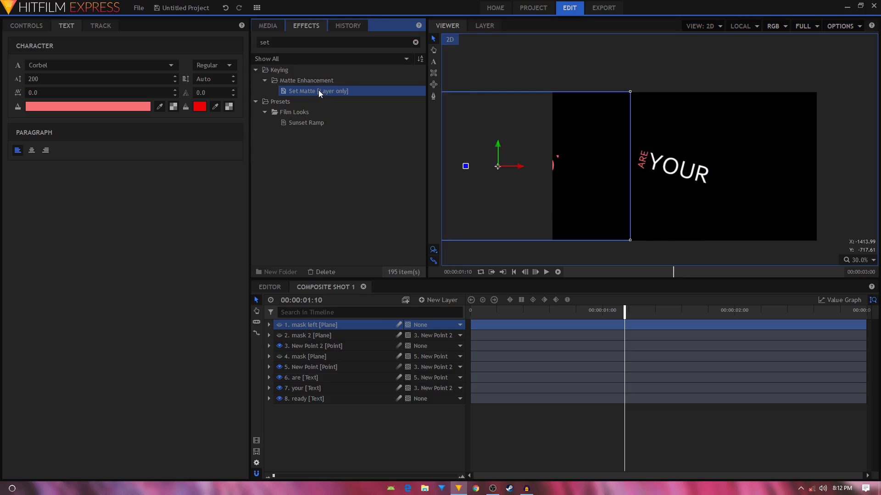
pyautogui.moveTo(318, 90); pyautogui.dragTo(303, 403)
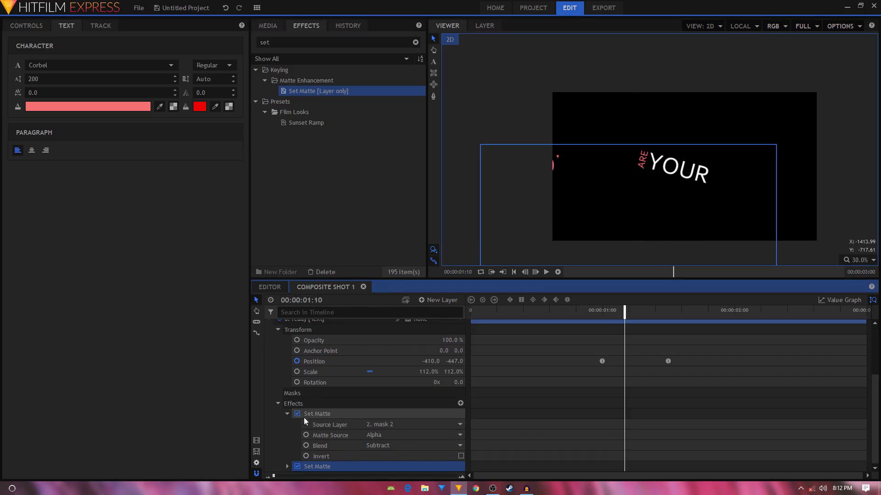
pyautogui.click(287, 467)
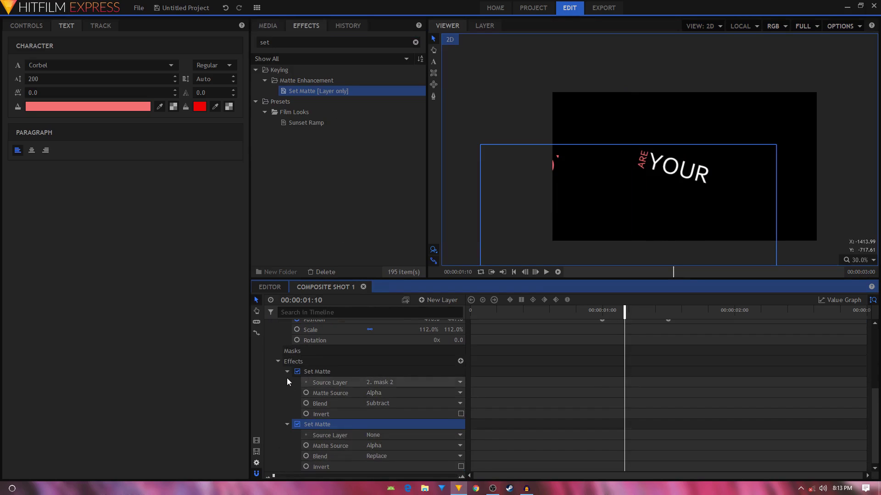
pyautogui.click(287, 373)
# Set the second Set Matte's source layer to mask left with Blend set to Subtract, and collapse the effect
pyautogui.click(376, 434)
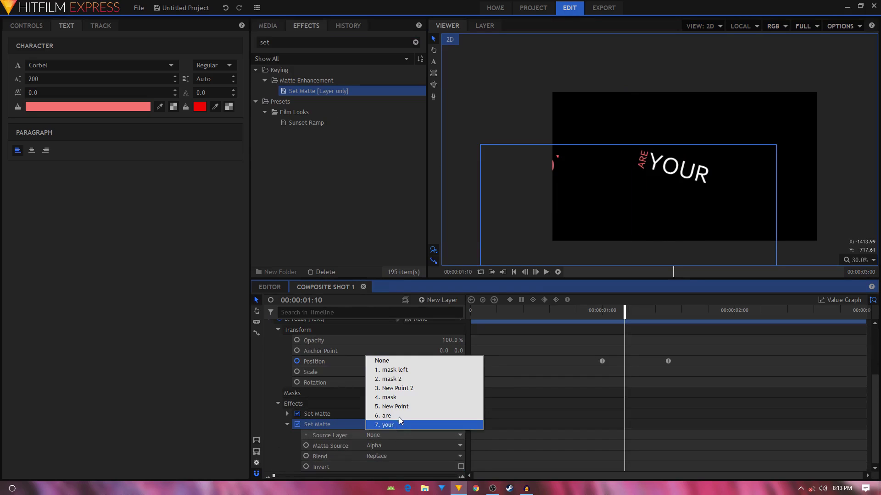
pyautogui.click(390, 369)
pyautogui.click(384, 456)
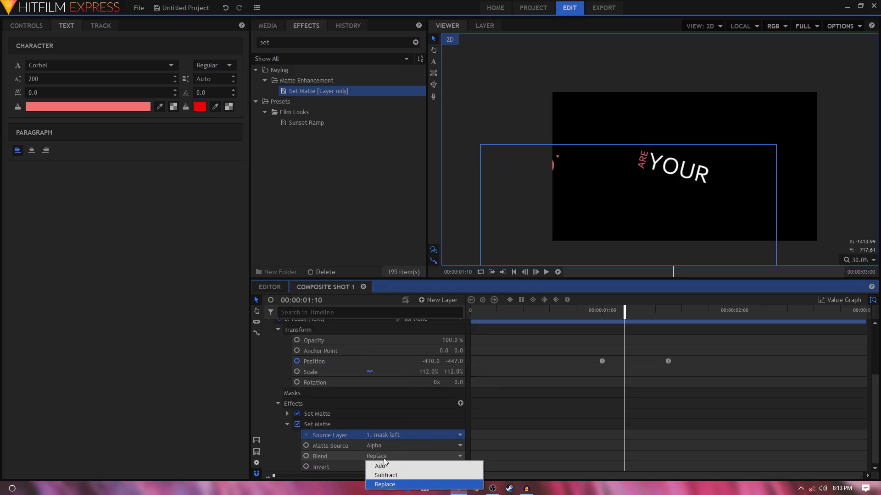
pyautogui.click(394, 478)
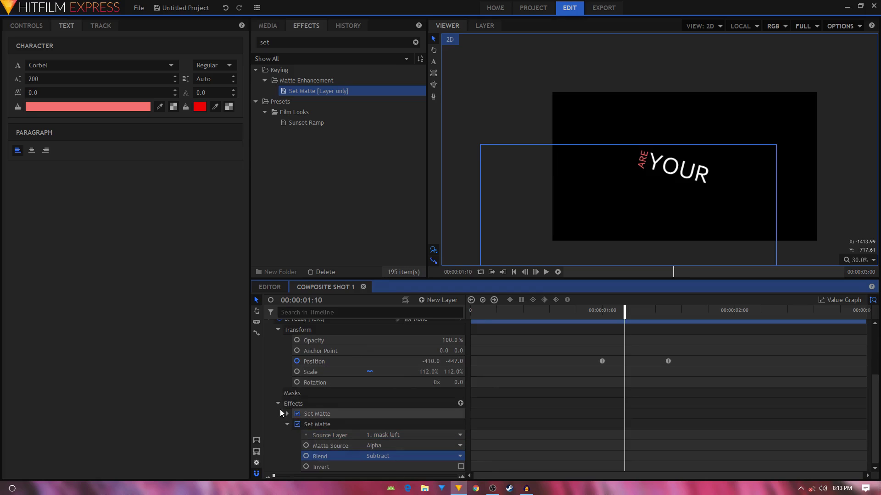
pyautogui.click(286, 423)
# Scrub to 00:00:01:36 to check READY?'s entrance with both mattes, and collapse the ready layer
pyautogui.moveTo(576, 315); pyautogui.dragTo(681, 316)
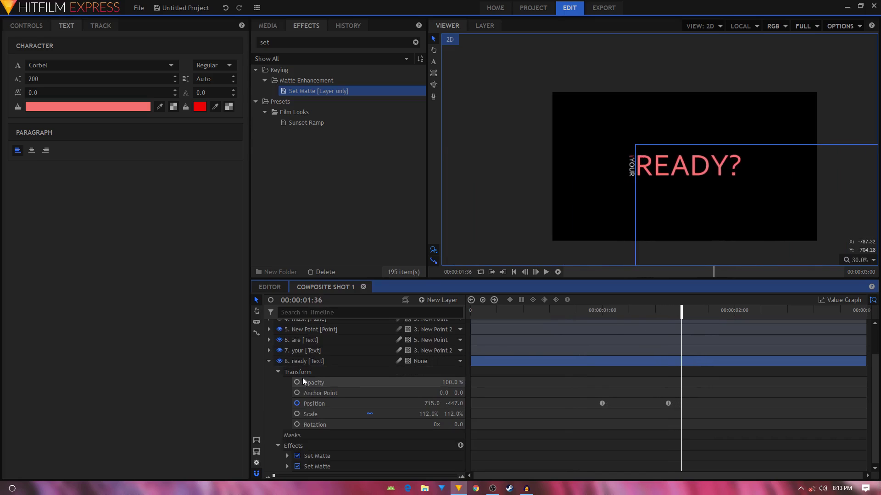
pyautogui.click(278, 445)
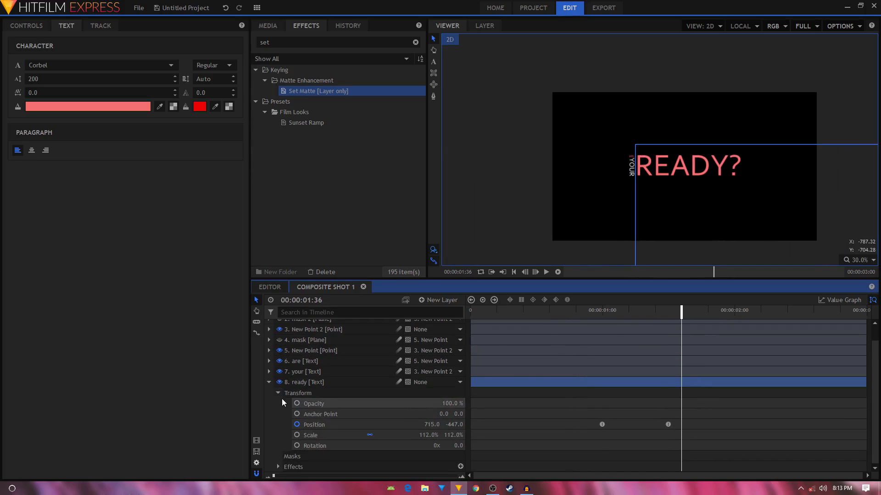
pyautogui.click(278, 398)
pyautogui.click(269, 398)
pyautogui.click(370, 423)
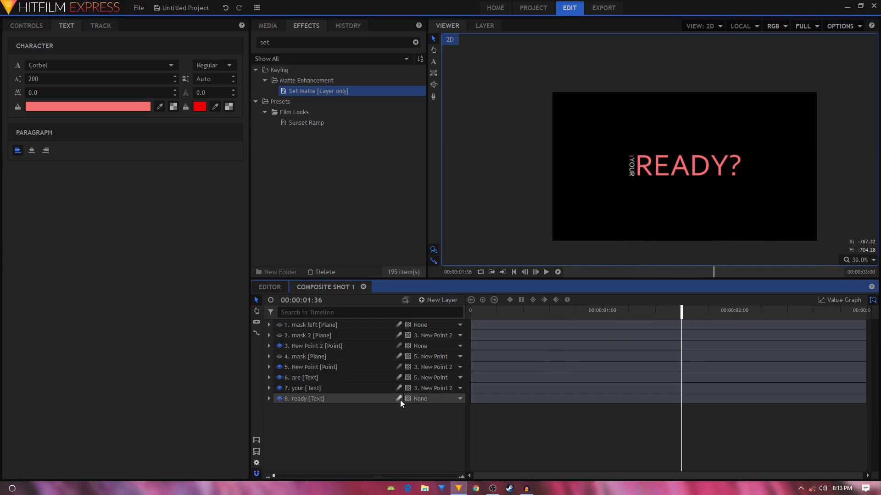
# Enable motion blur on the are, your and ready text layers
pyautogui.click(367, 379)
pyautogui.keyDown('shift'); pyautogui.click(353, 400); pyautogui.keyUp('shift')
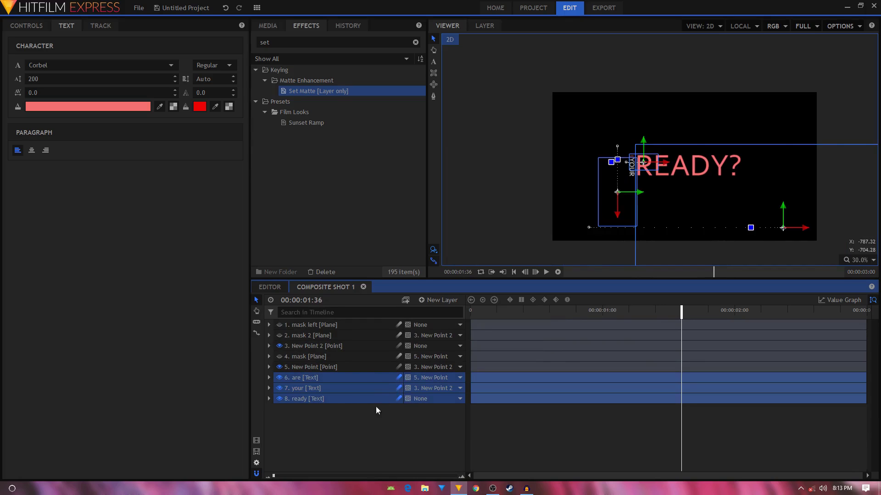
pyautogui.click(373, 422)
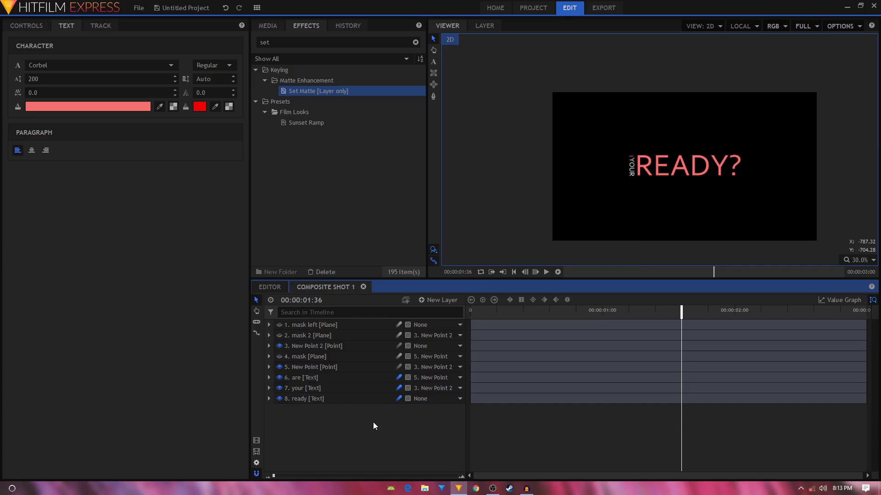
# Play the animation from the start to review the motion blur, and scrub back to 00:00:01:03
pyautogui.click(472, 313)
pyautogui.press('space')
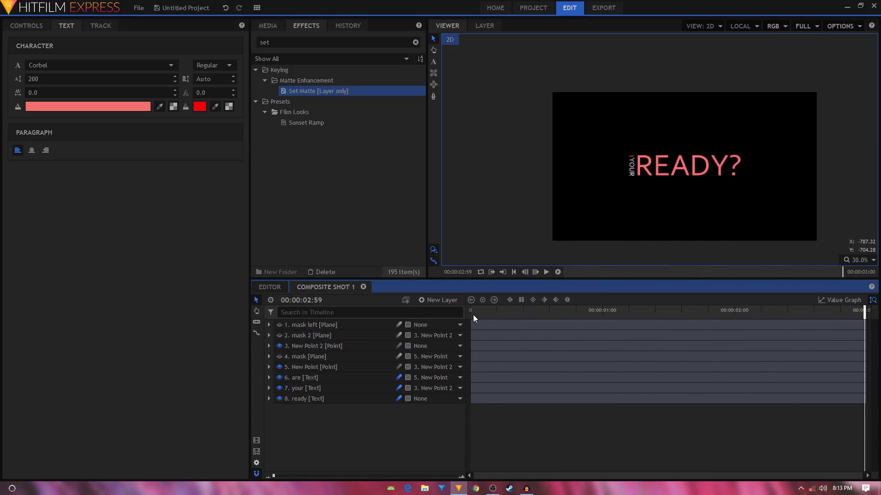
pyautogui.press('Home')
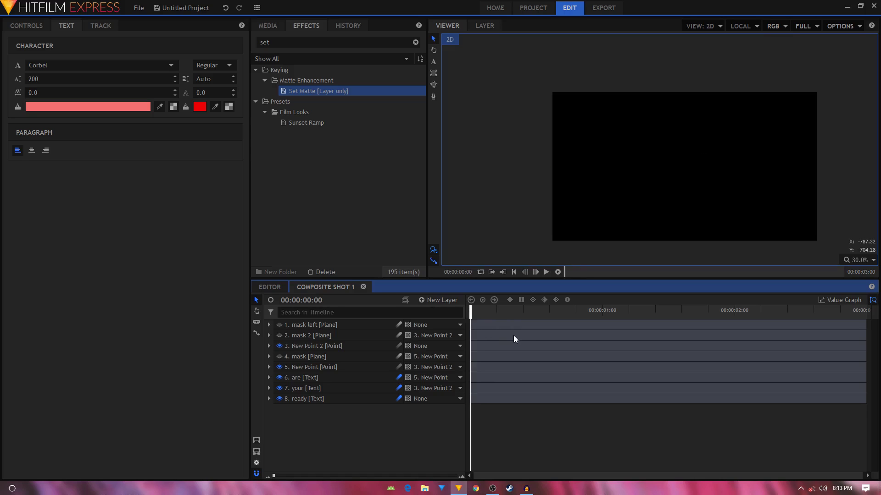
pyautogui.press('space')
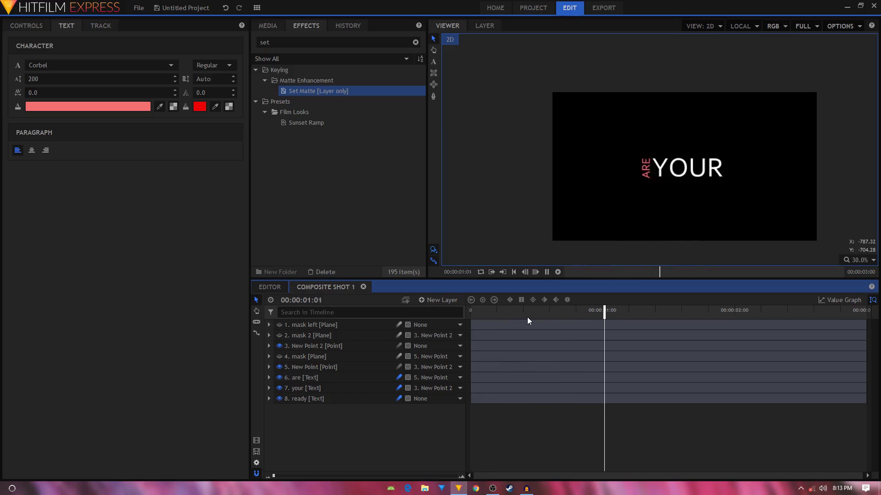
pyautogui.press('space')
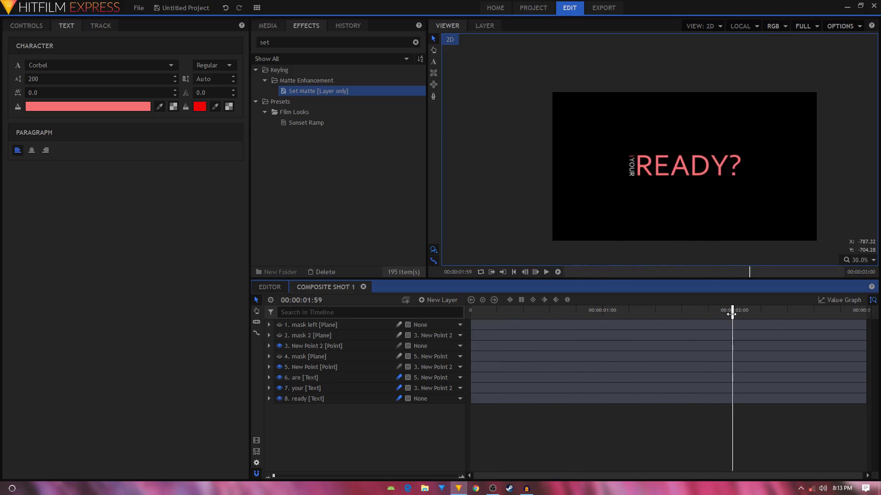
pyautogui.moveTo(732, 314); pyautogui.dragTo(609, 314)
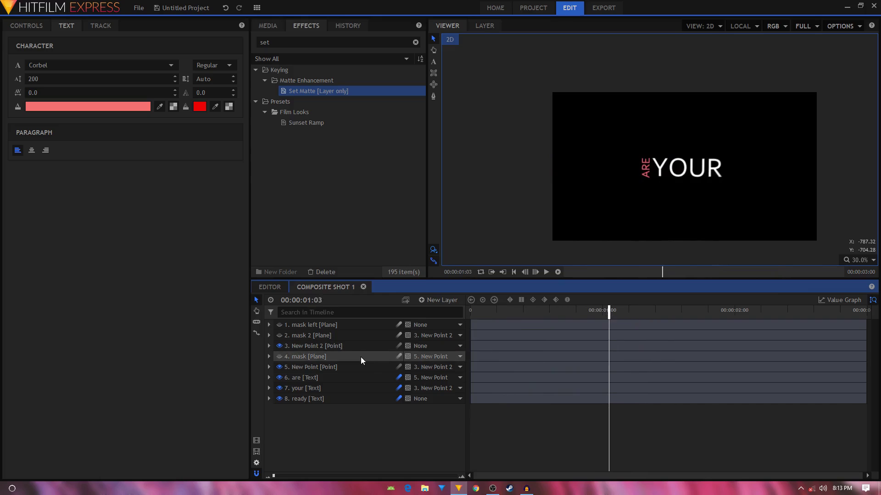
# Clear the effects search and import Feelin_Diff.mp3 from the Music folder into the project media
pyautogui.click(415, 42)
pyautogui.click(271, 26)
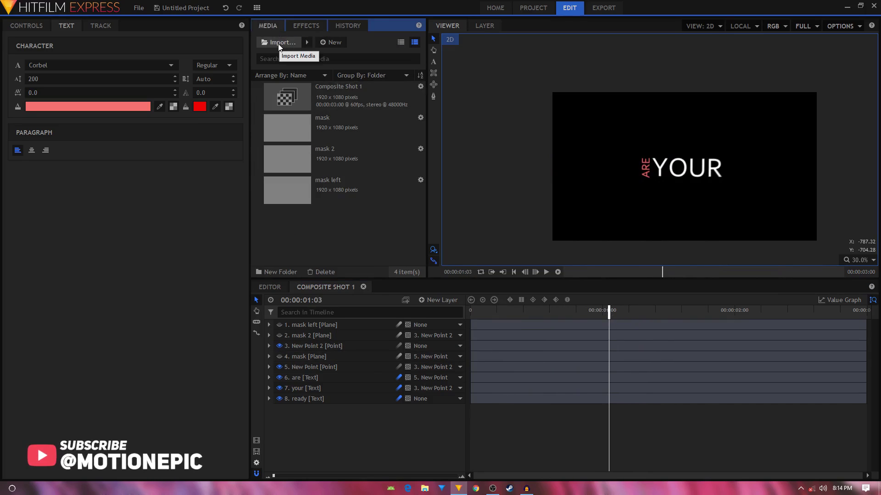
pyautogui.click(278, 43)
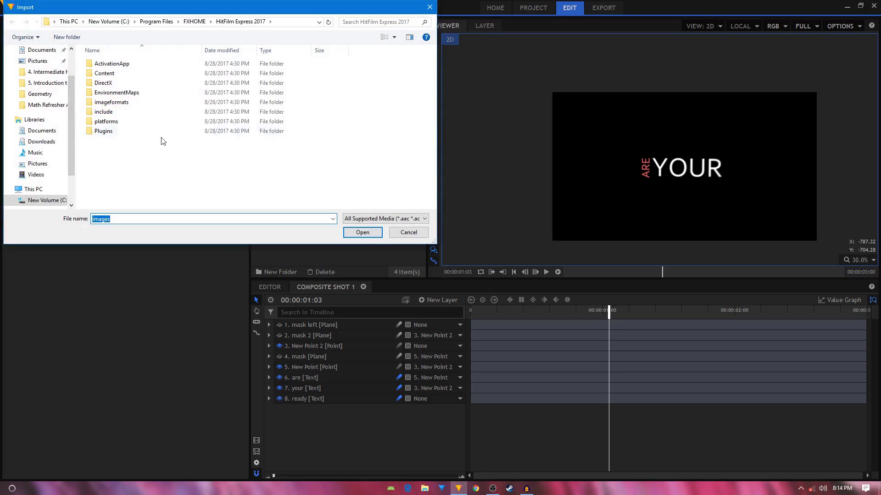
pyautogui.click(36, 152)
pyautogui.doubleClick(107, 94)
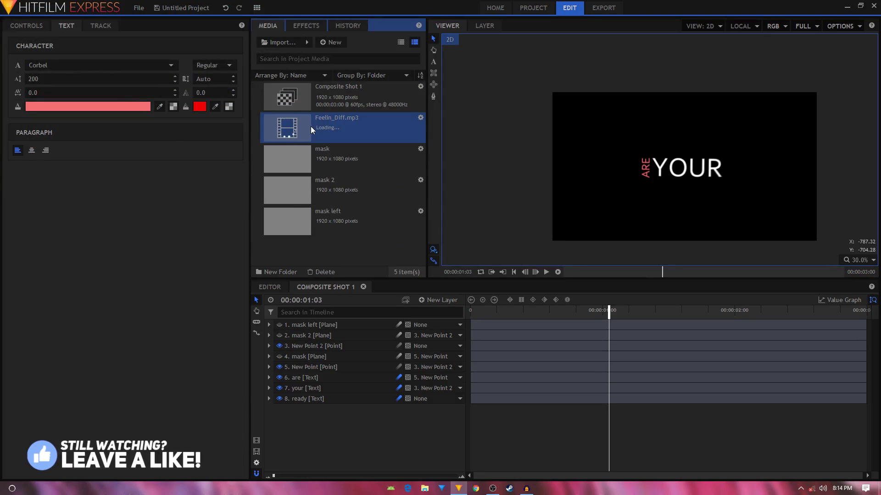
# Add Feelin_Diff.mp3 beneath the ready layer in Composite Shot 1 and show its waveform
pyautogui.moveTo(303, 121); pyautogui.dragTo(339, 419)
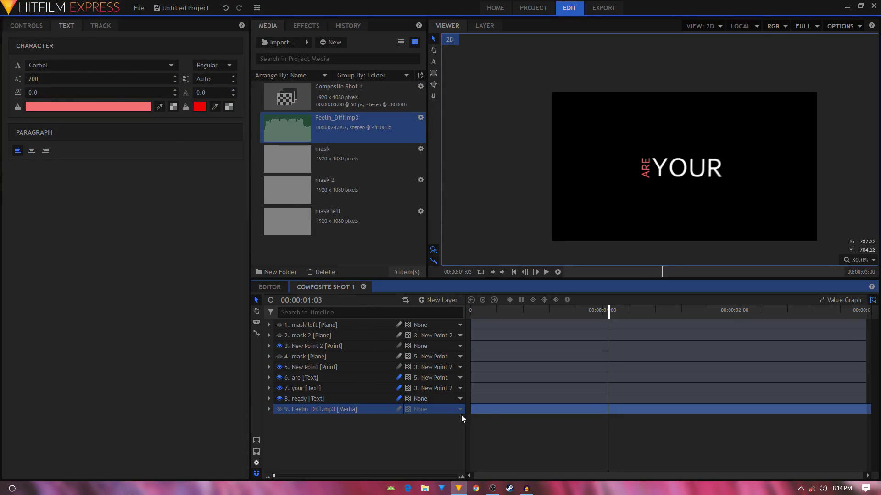
pyautogui.rightClick(298, 411)
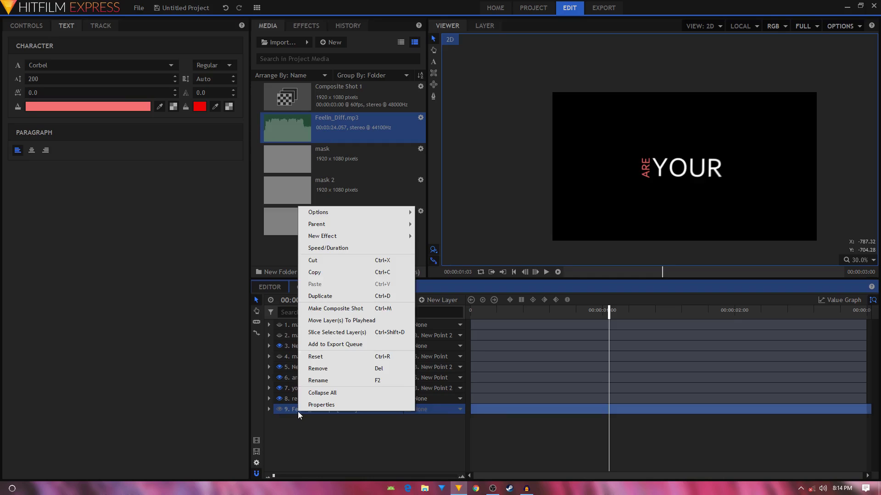
pyautogui.moveTo(372, 212)
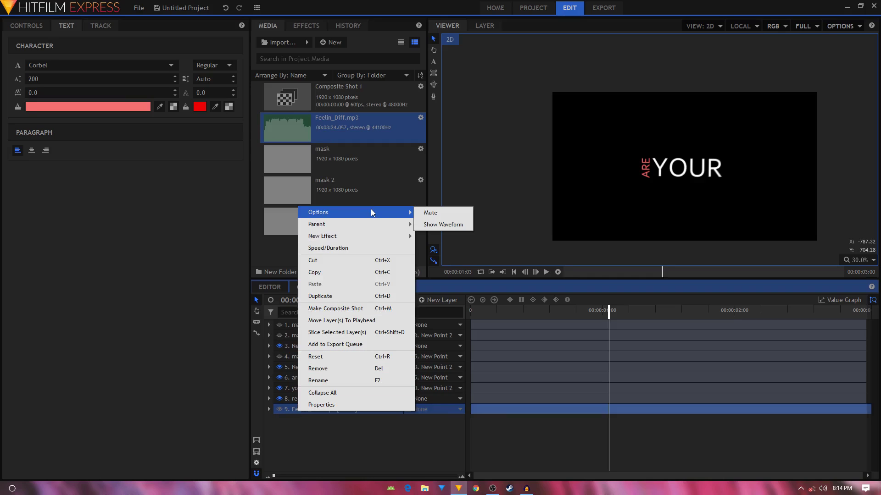
pyautogui.click(364, 427)
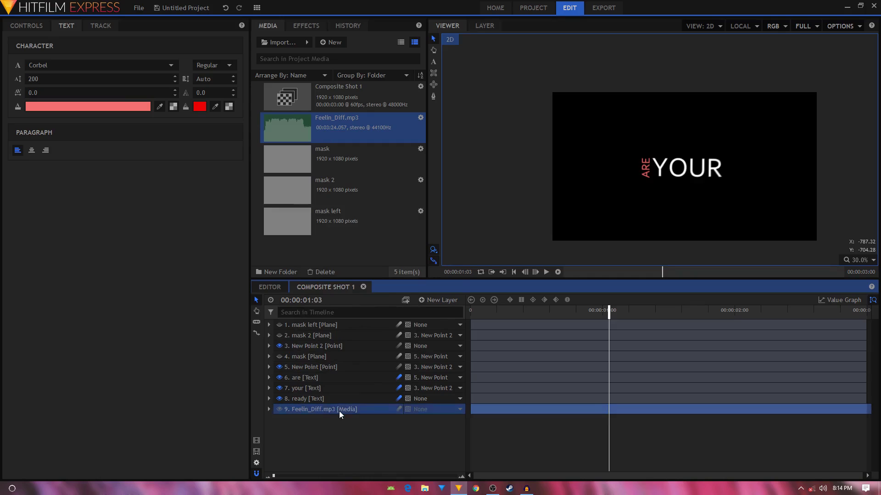
pyautogui.rightClick(340, 411)
pyautogui.moveTo(414, 211)
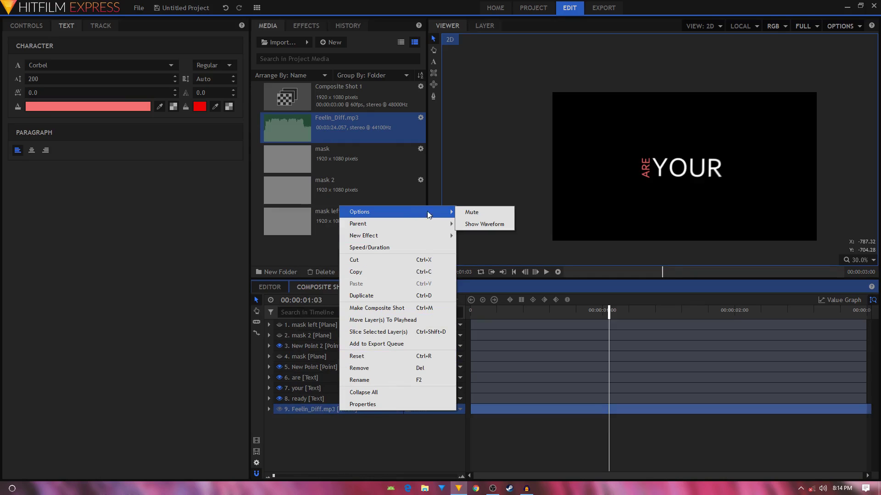
pyautogui.click(475, 225)
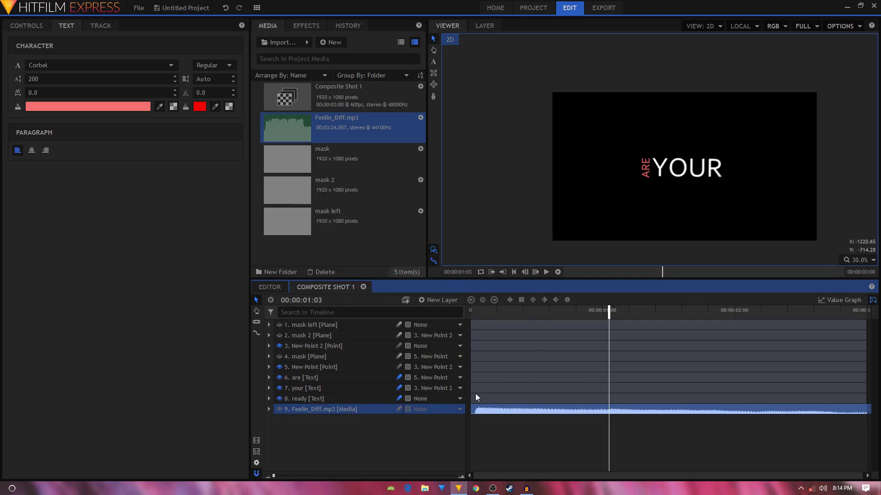
# Remove the Feelin_Diff.mp3 layer from the composite shot
pyautogui.click(484, 311)
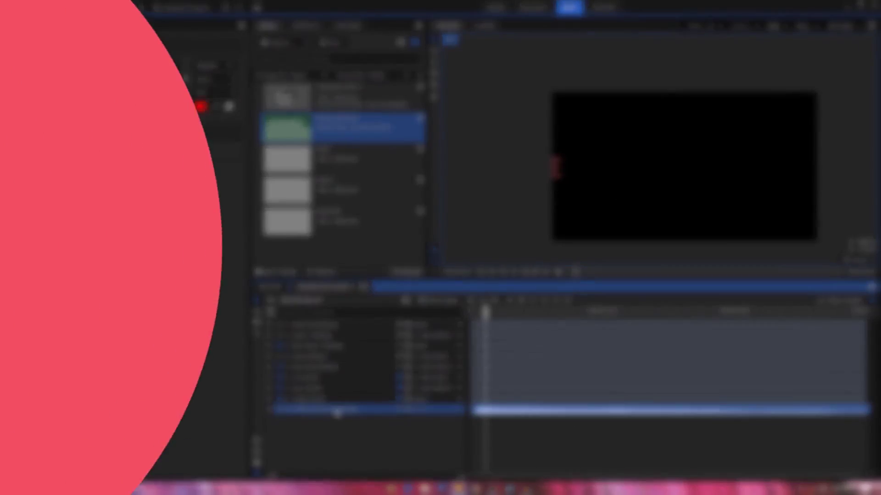
pyautogui.rightClick(338, 412)
pyautogui.click(362, 371)
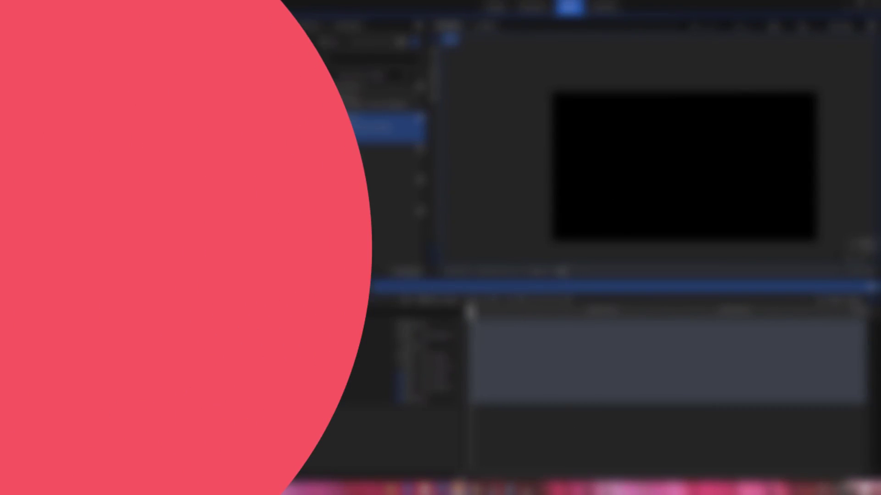
pyautogui.moveTo(694, 196); pyautogui.dragTo(666, 187)
pyautogui.scroll(2, 666, 187)
pyautogui.scroll(-1, 632, 180)
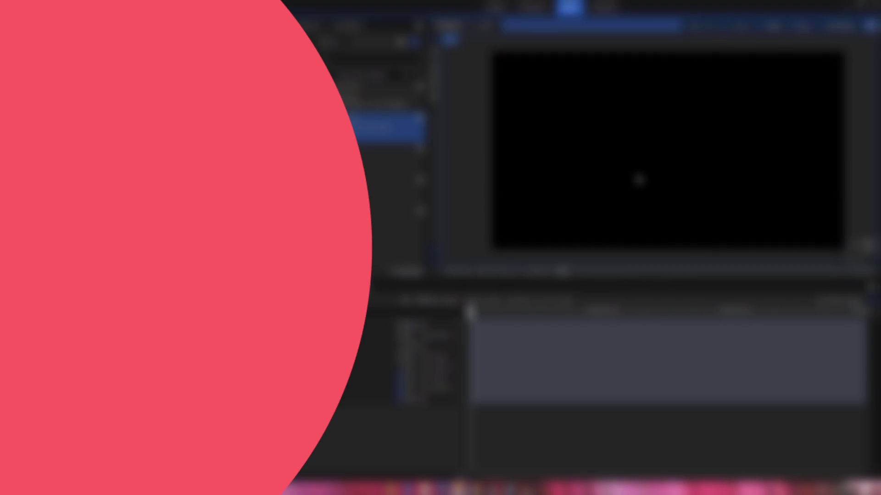
pyautogui.scroll(-1, 662, 183)
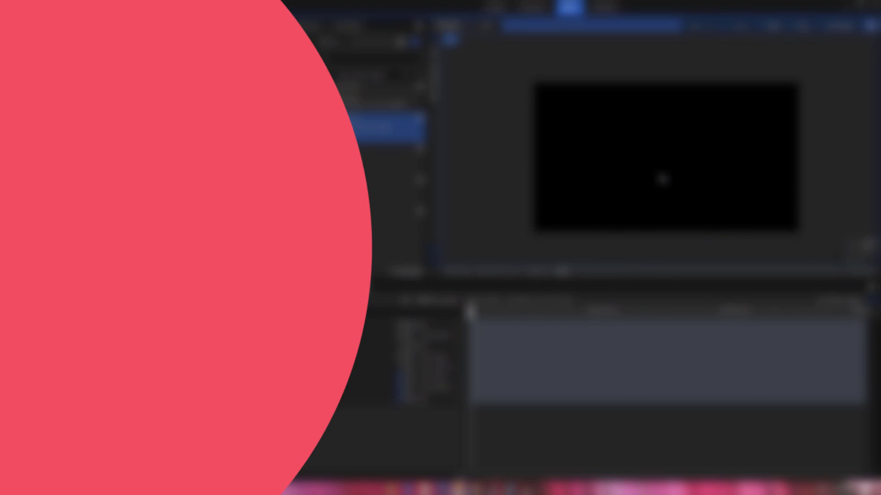
pyautogui.scroll(1, 692, 159)
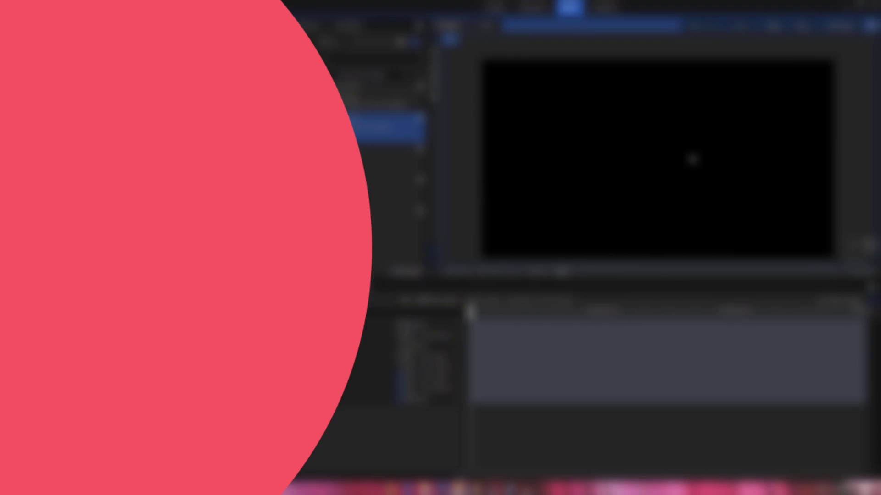
pyautogui.scroll(-1, 690, 146)
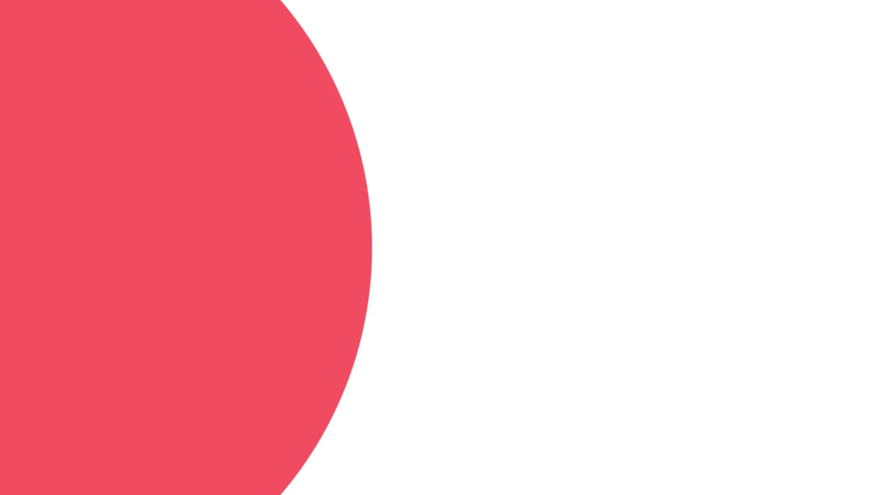